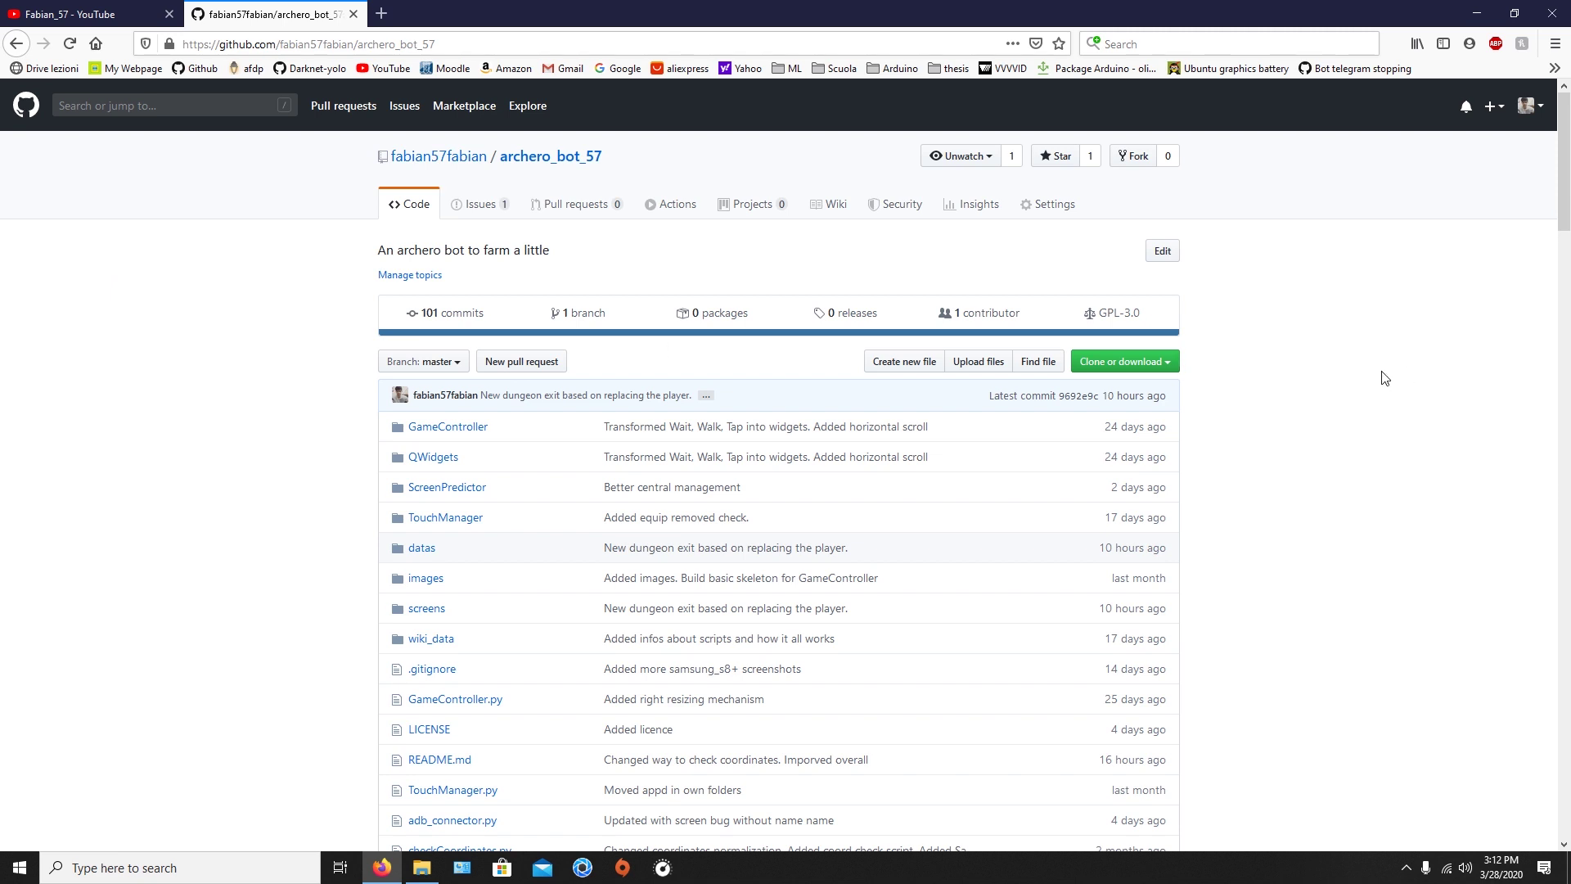
- Download the archero_bot_57 repository from GitHub as archero_bot_57-master.zip
left_click(1168, 362)
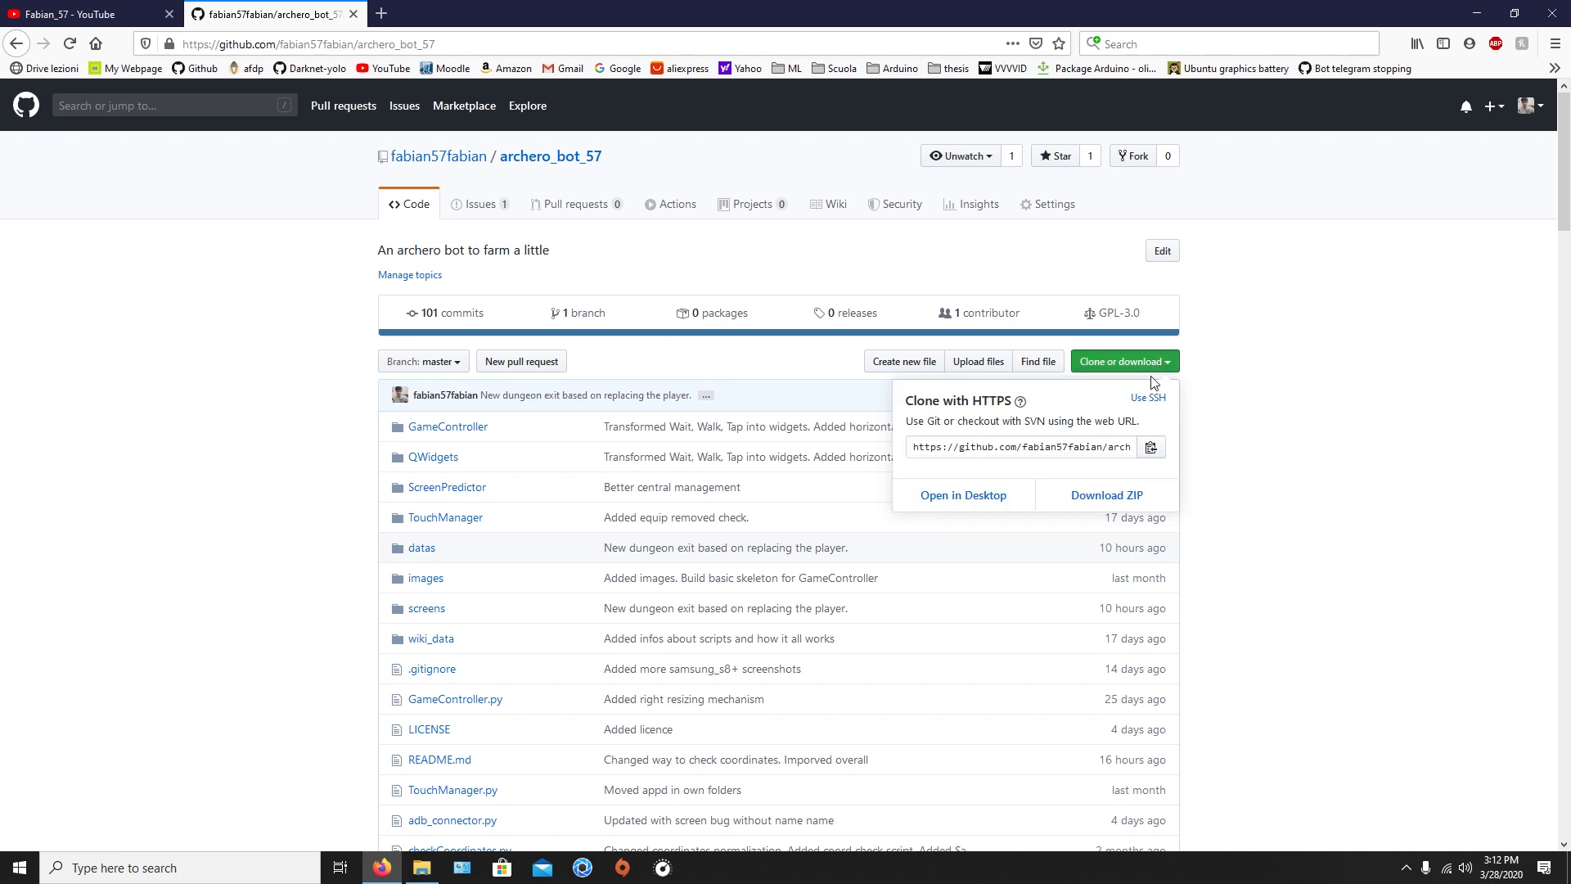
left_click(1107, 497)
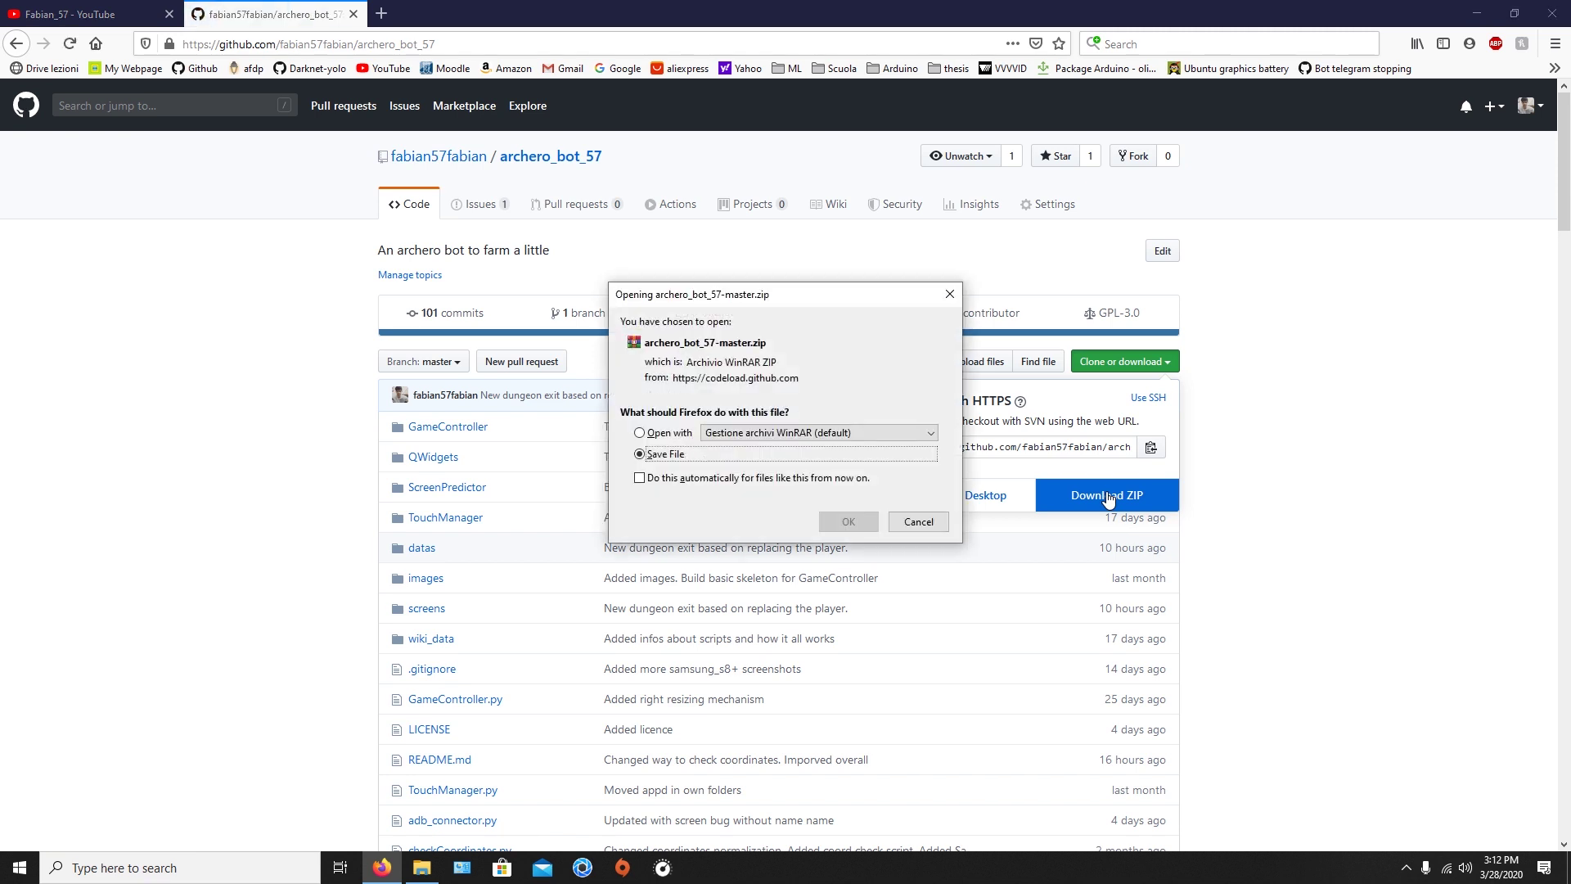
left_click(848, 522)
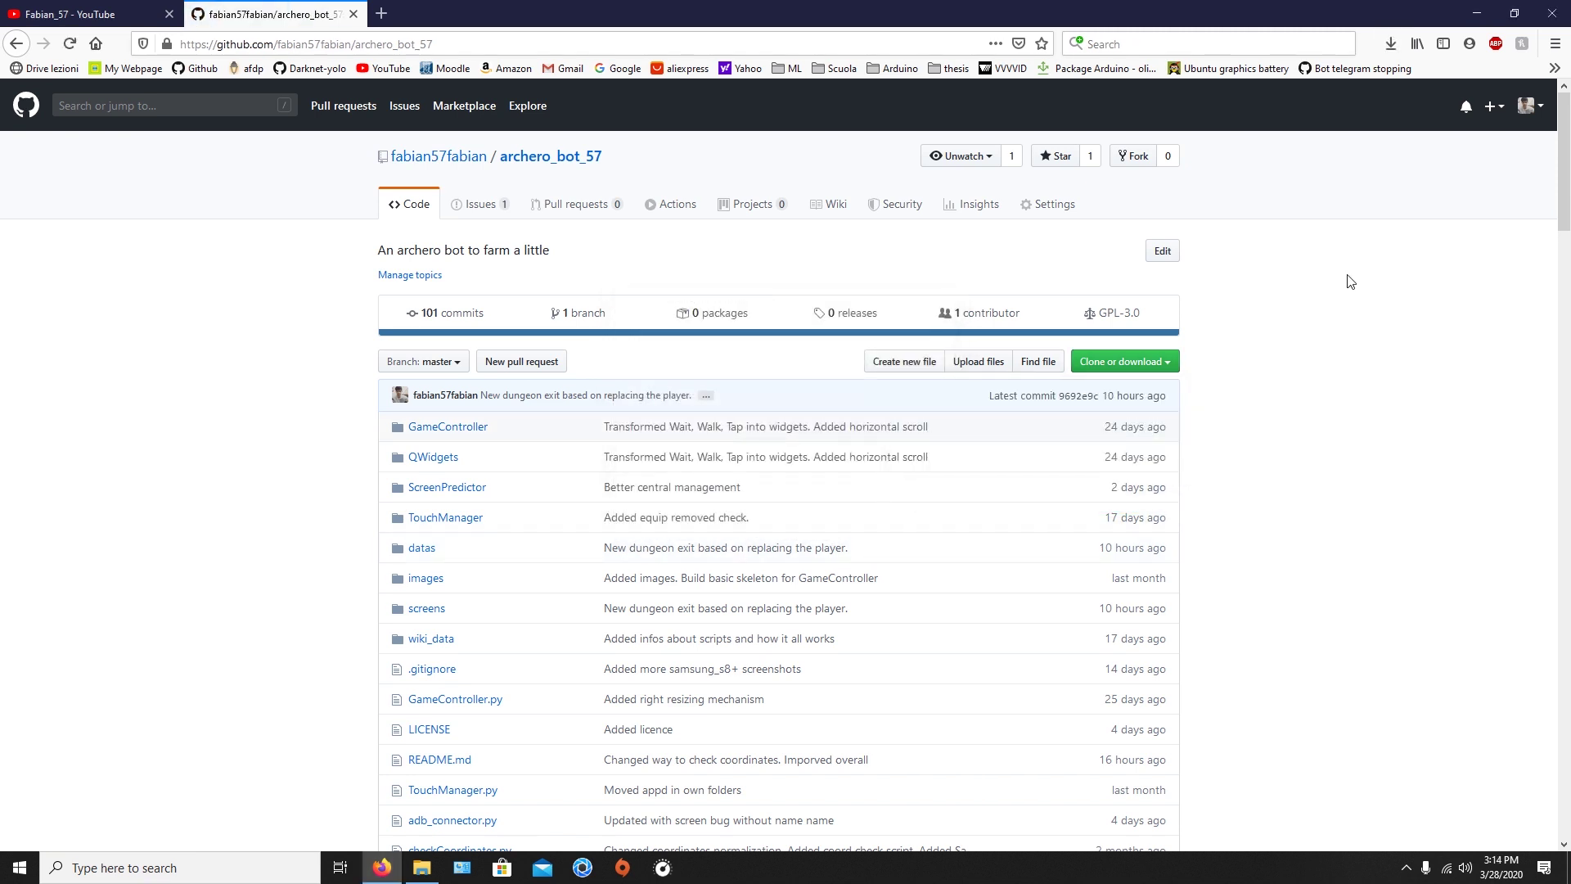
- Open the downloaded archero_bot_57-master.zip in WinRAR and dismiss the trial notice
double_click(792, 27)
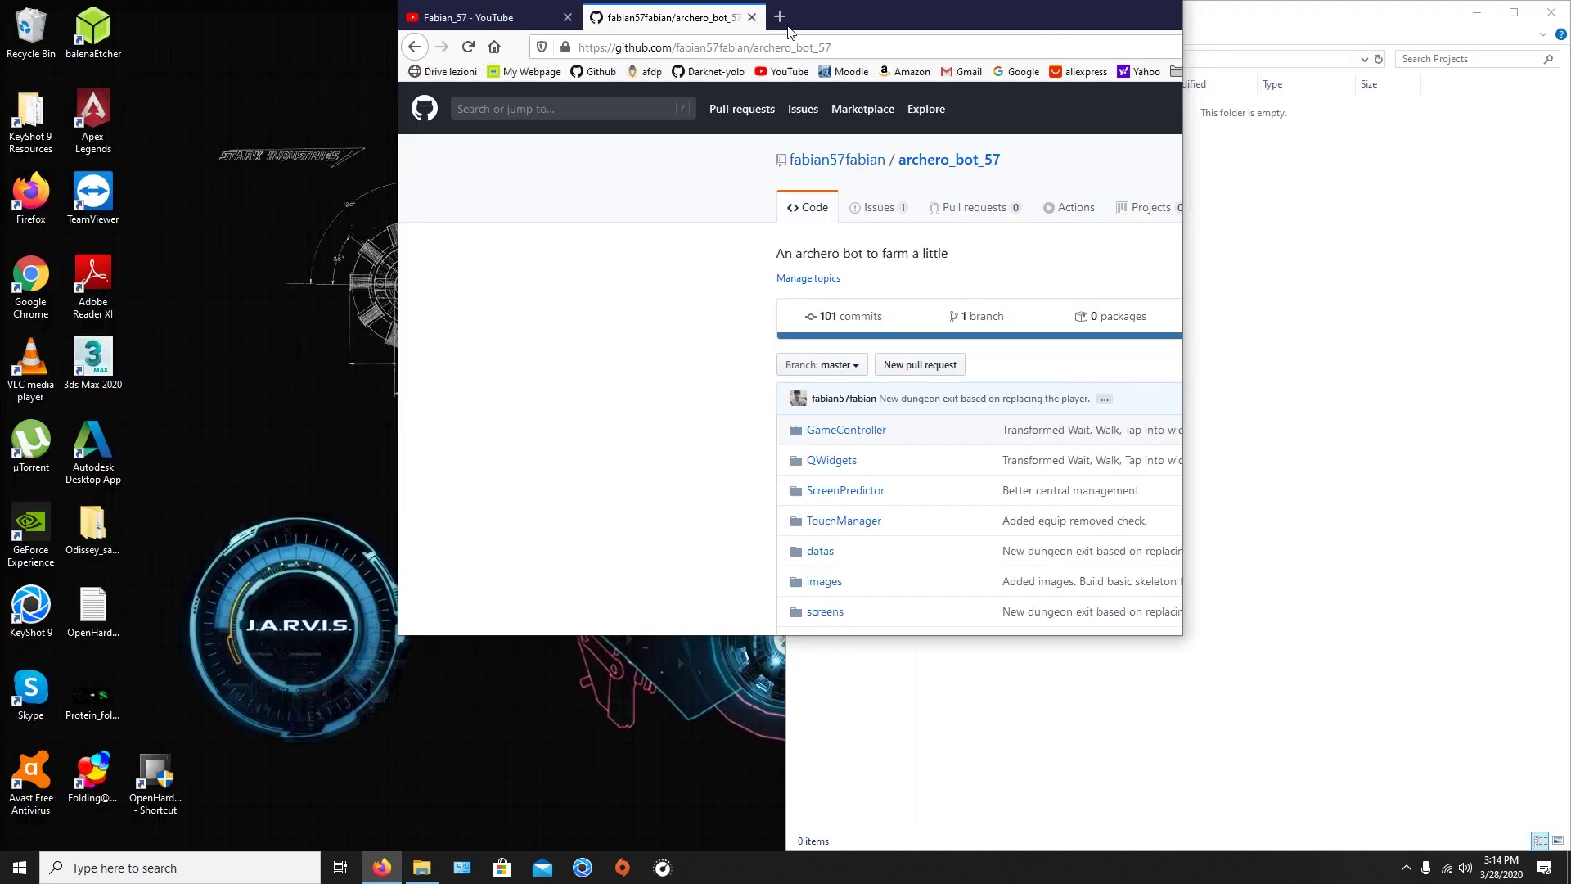
left_click(605, 45)
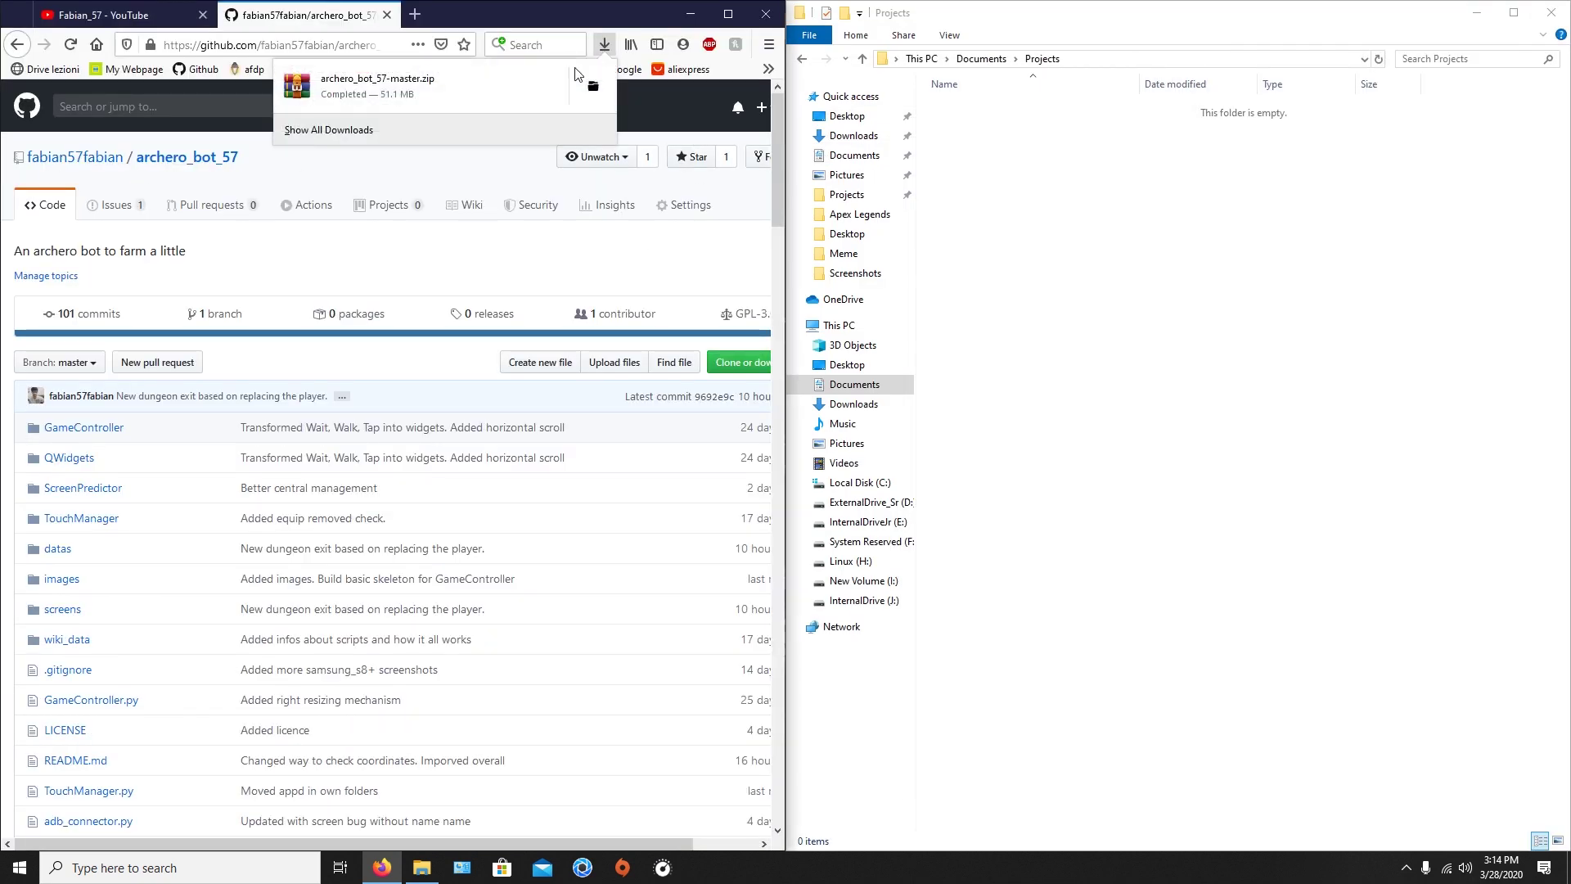
left_click(448, 93)
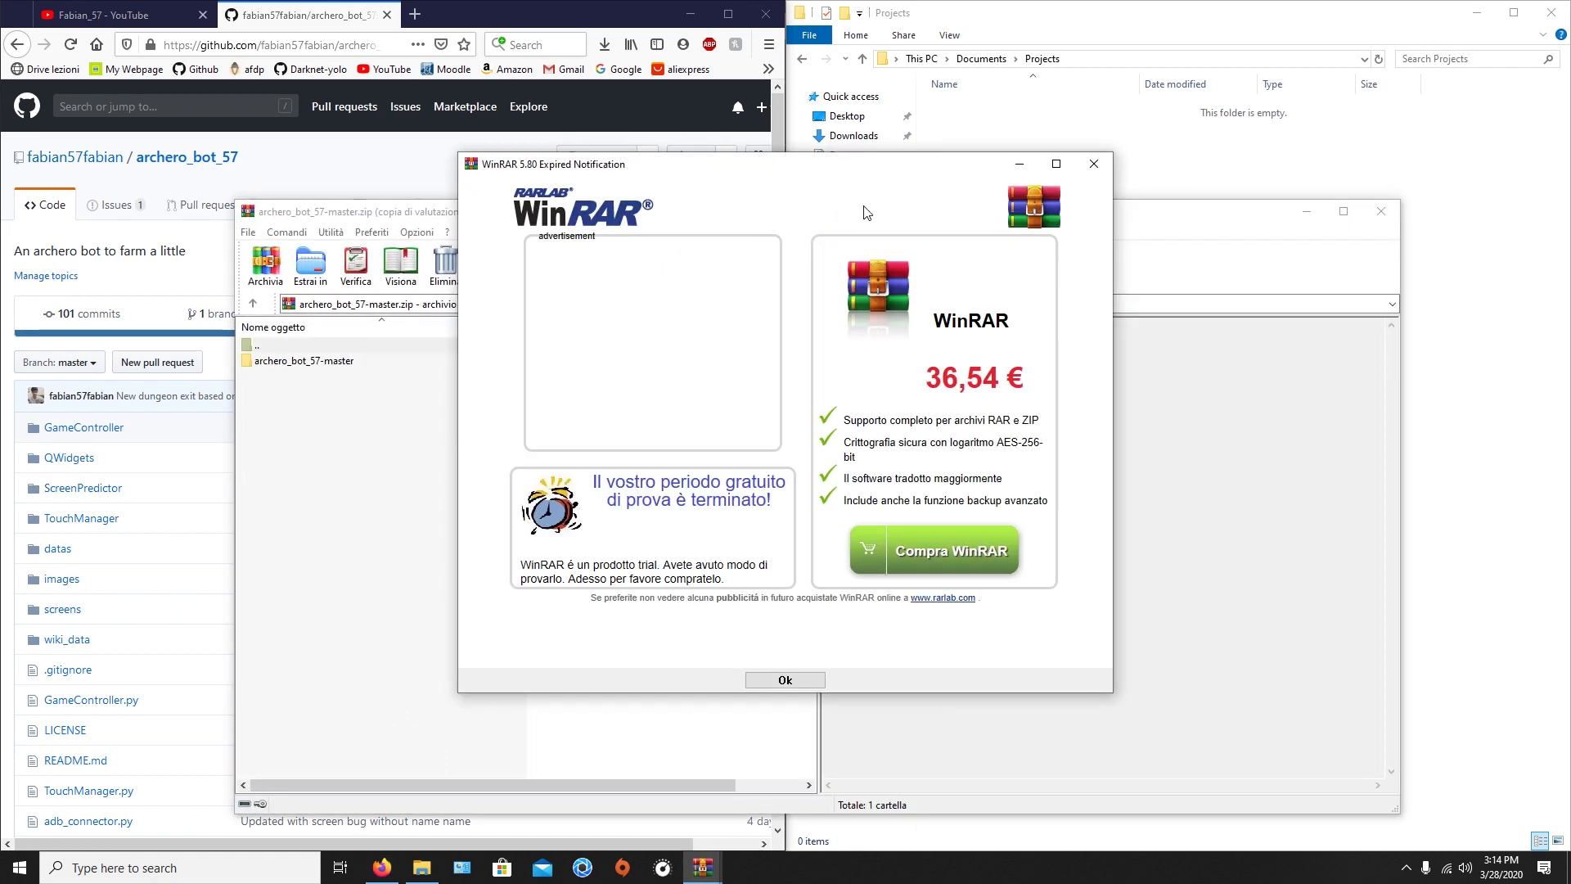
left_click(1092, 164)
- Extract archero_bot_57-master into Documents\Projects and open the extracted folder
left_click_drag(765, 219, 569, 151)
left_click_drag(96, 296, 1309, 354)
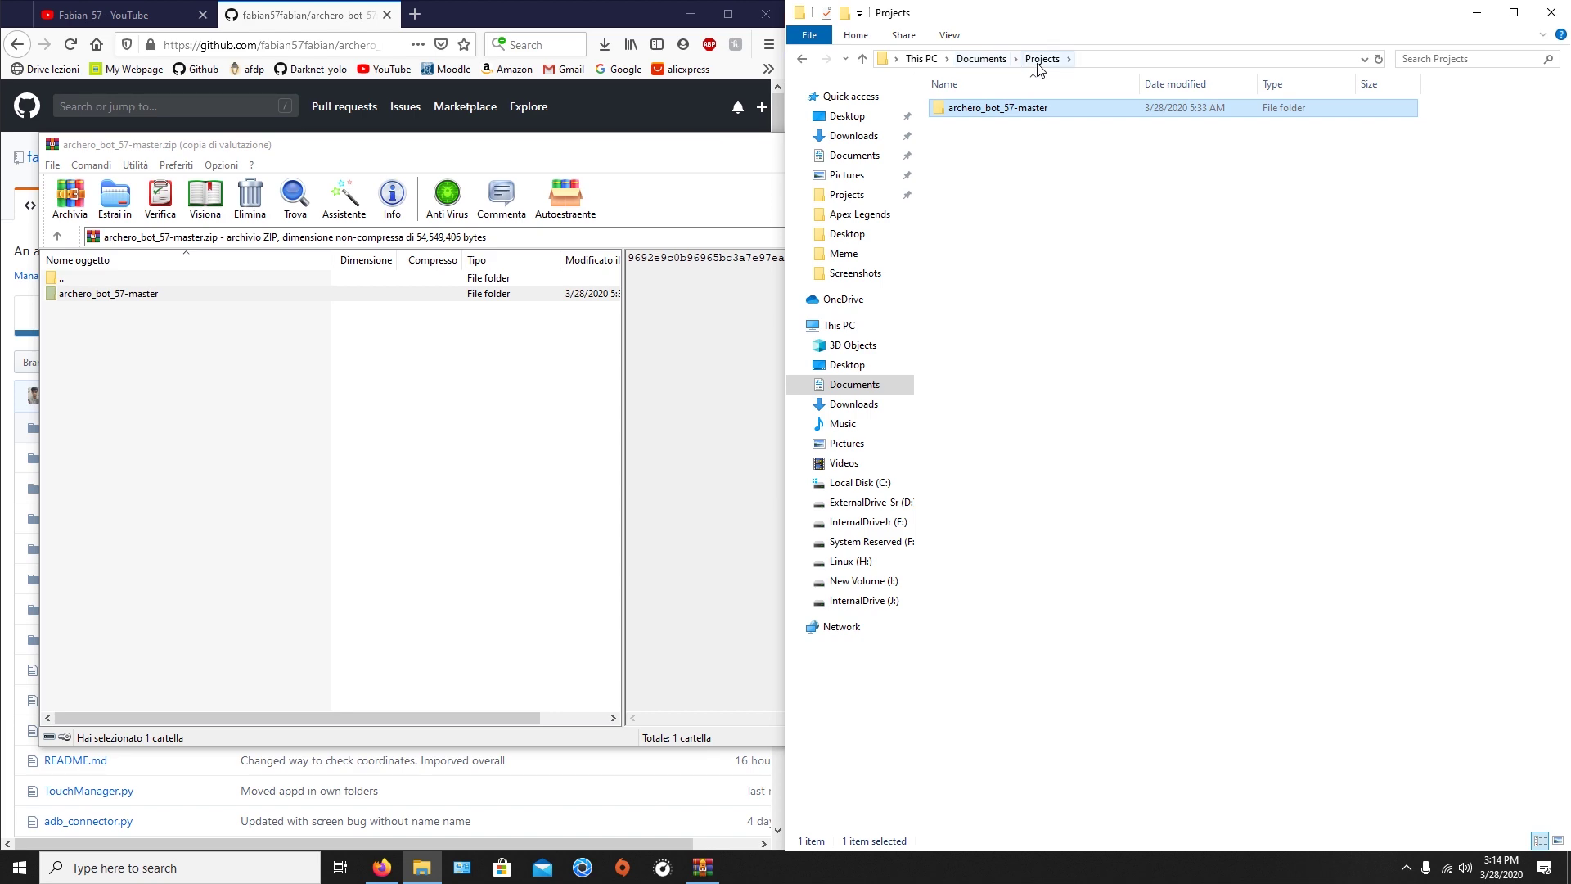
left_click(728, 168)
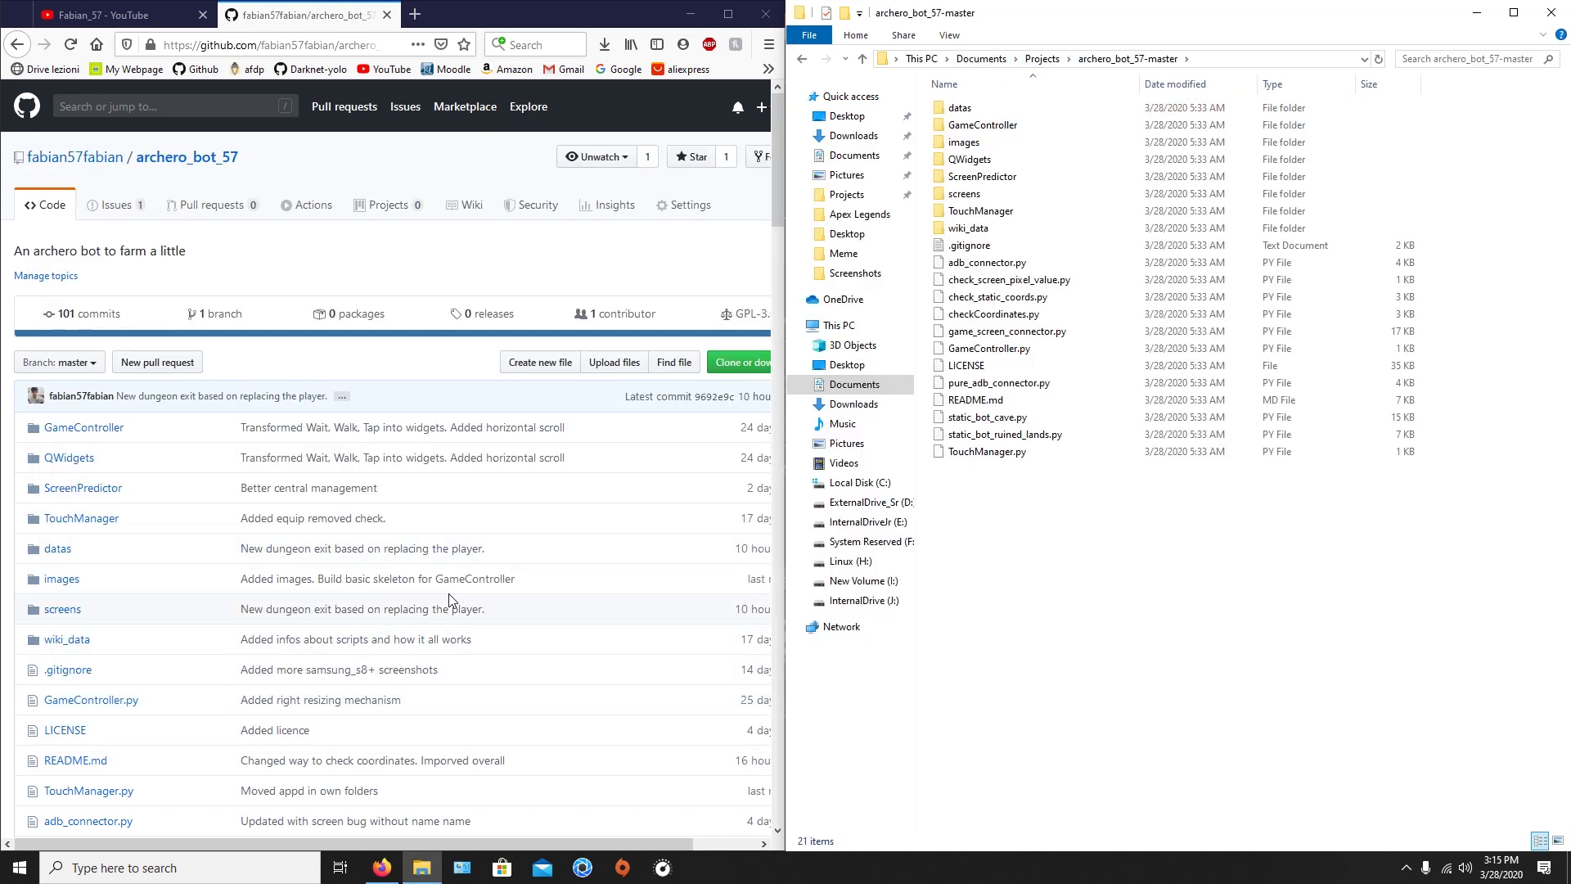
- Open the README's Python download link in a new tab
scroll(449, 606, "down", 10)
scroll(455, 595, "down", 5)
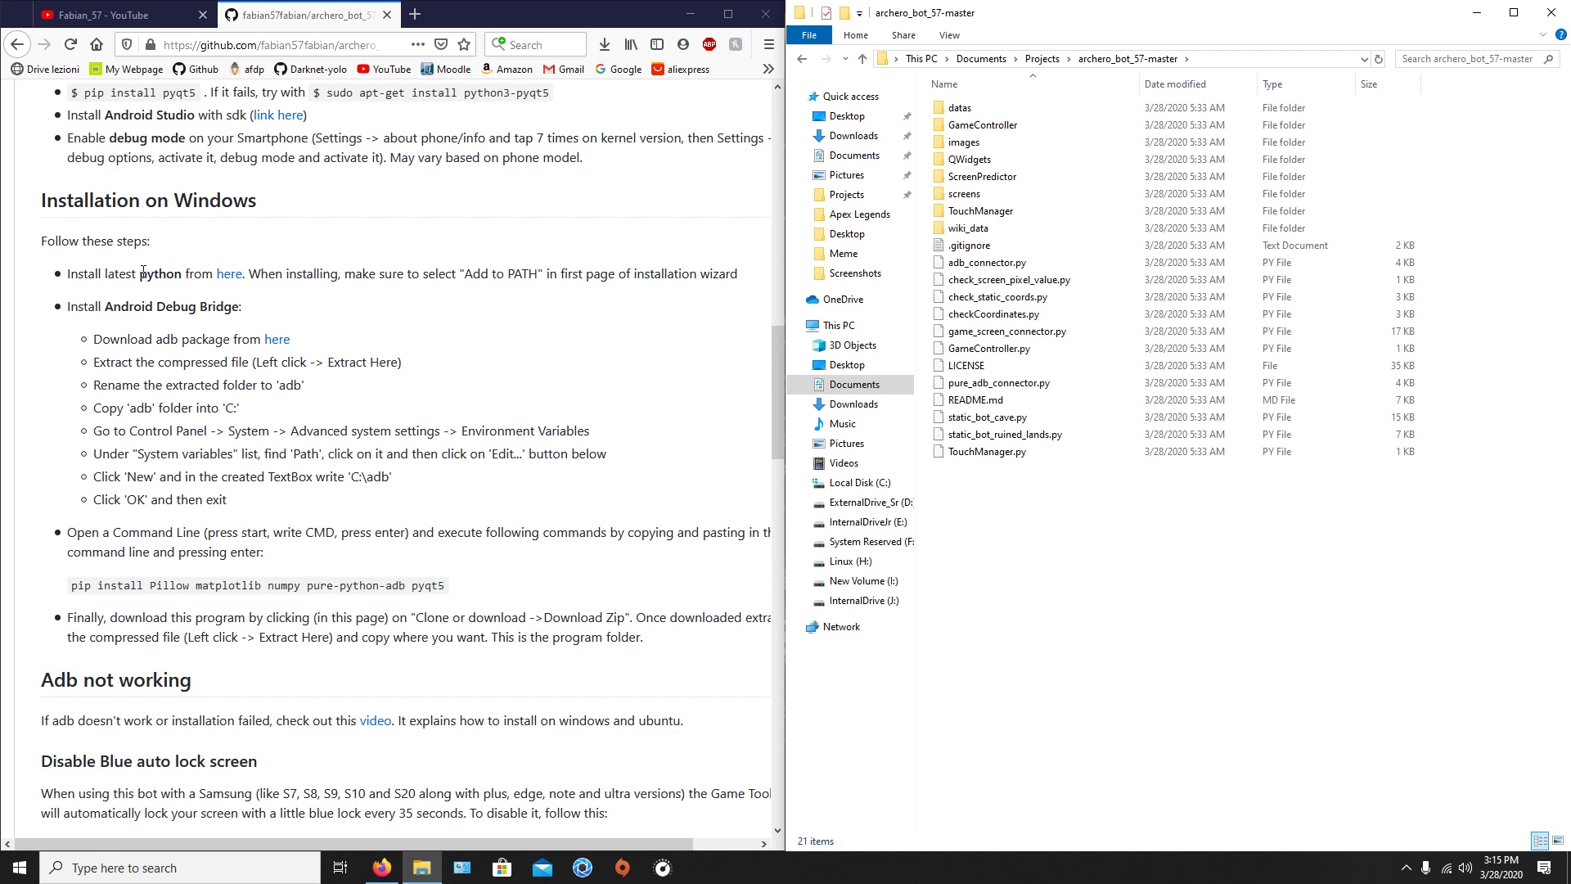
right_click(230, 275)
left_click(270, 281)
left_click(465, 11)
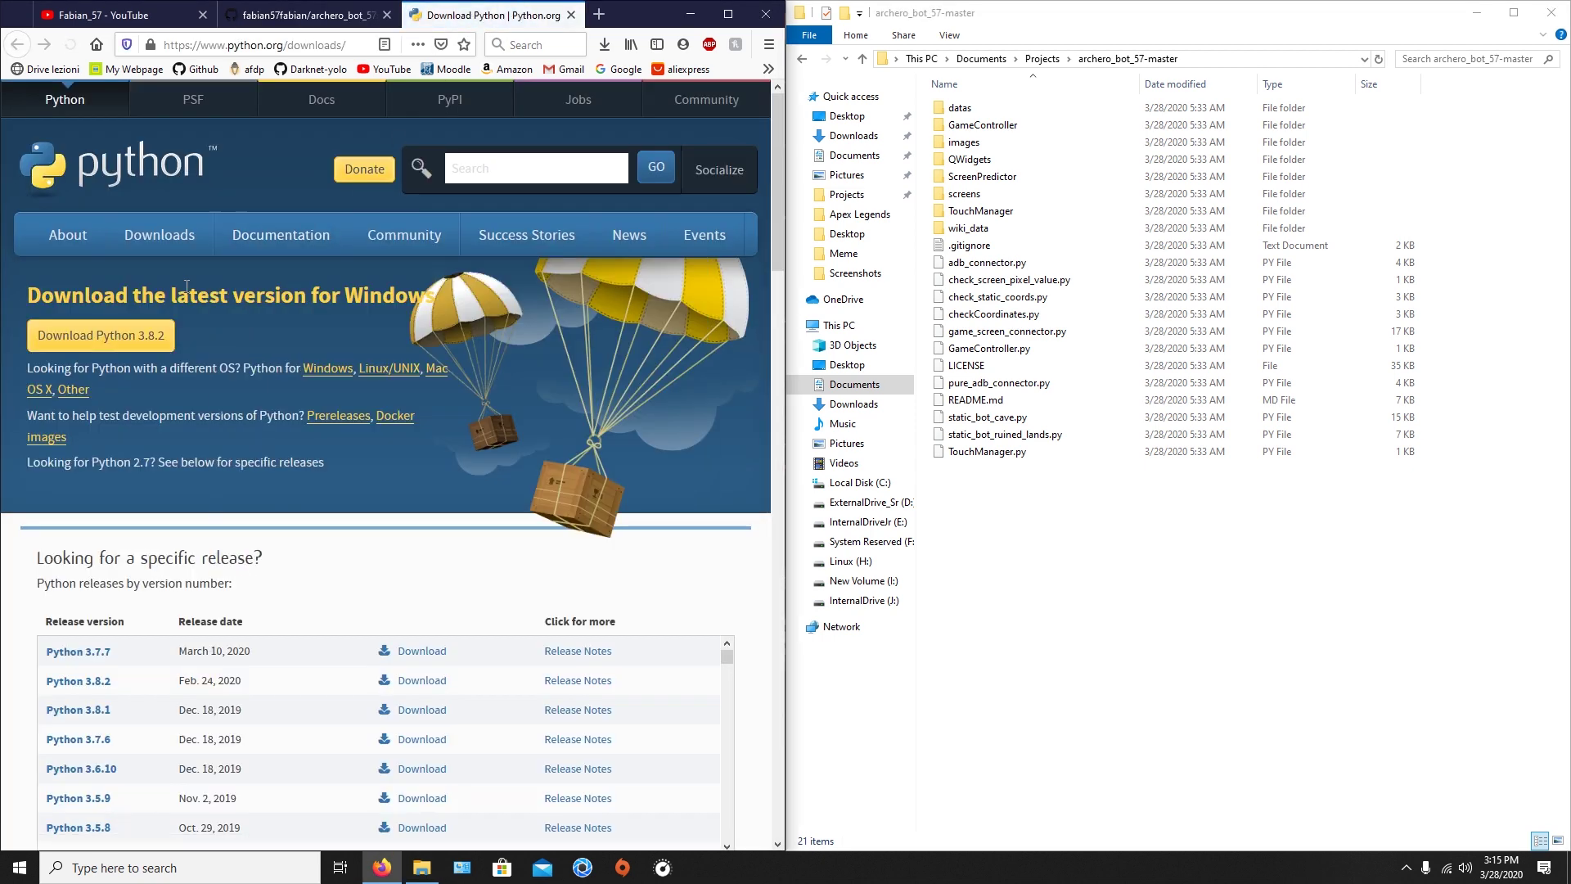
- Save the Python 3.8.2 installer python-3.8.2.exe and run it
left_click(82, 335)
mouse_move(501, 248)
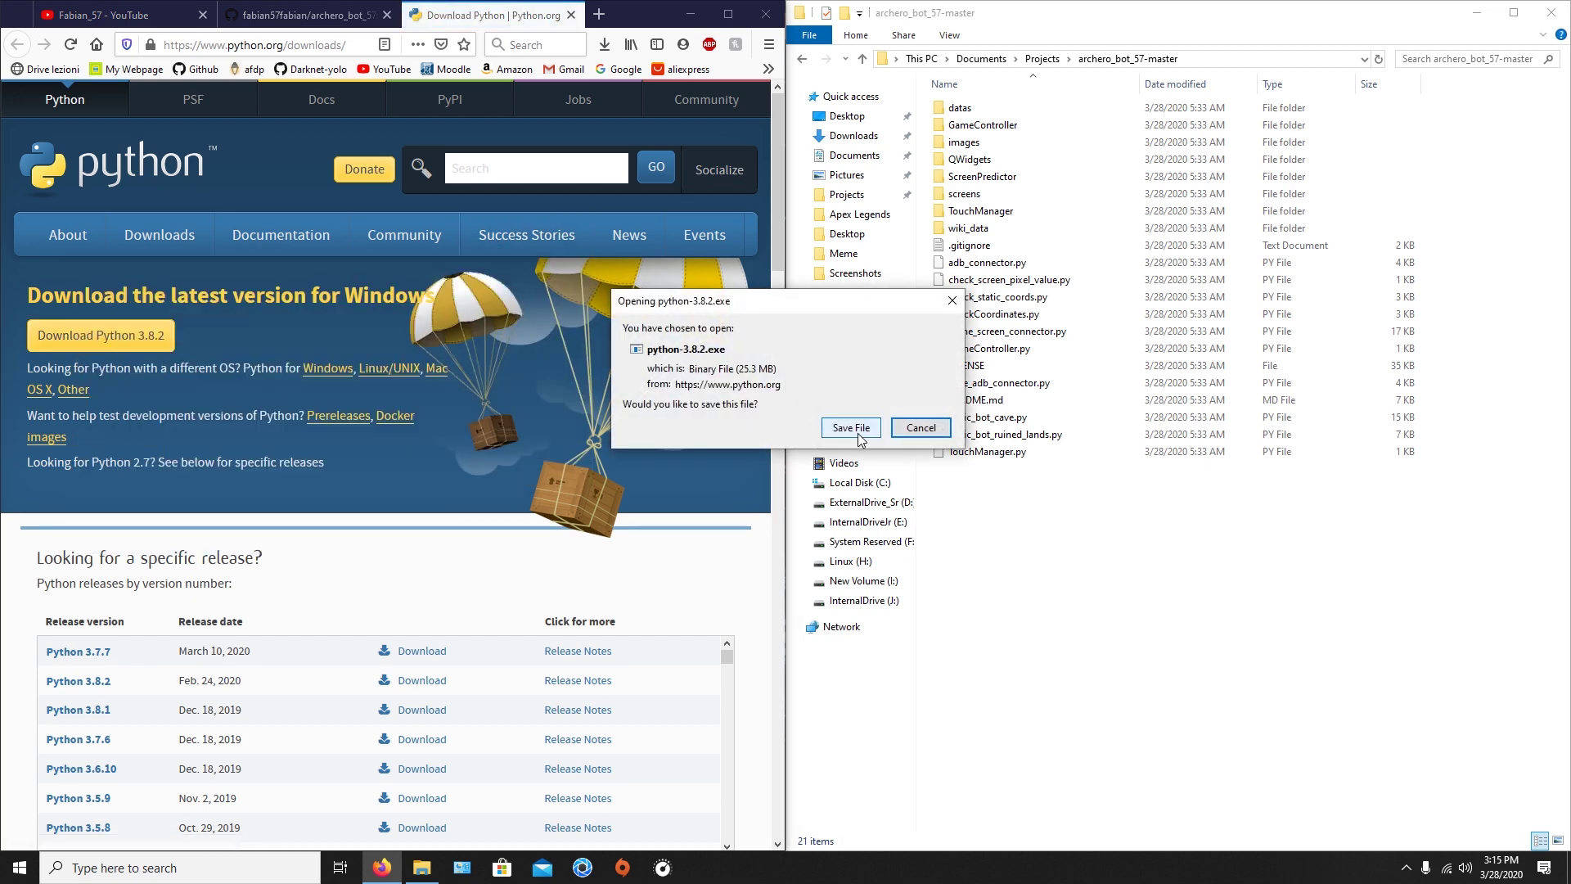
left_click(855, 429)
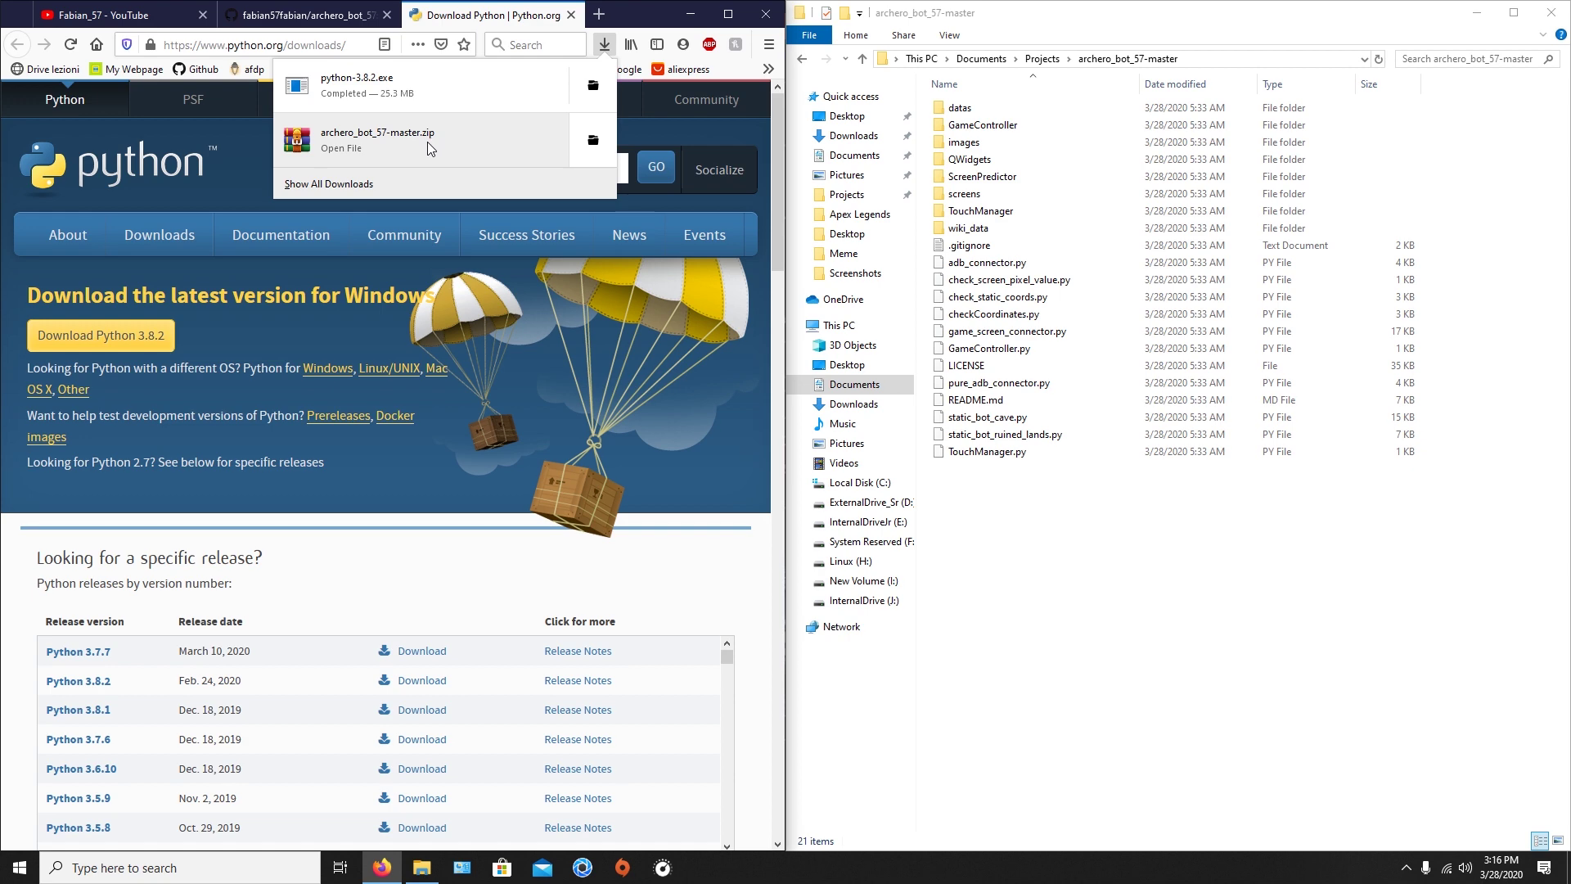
left_click(403, 83)
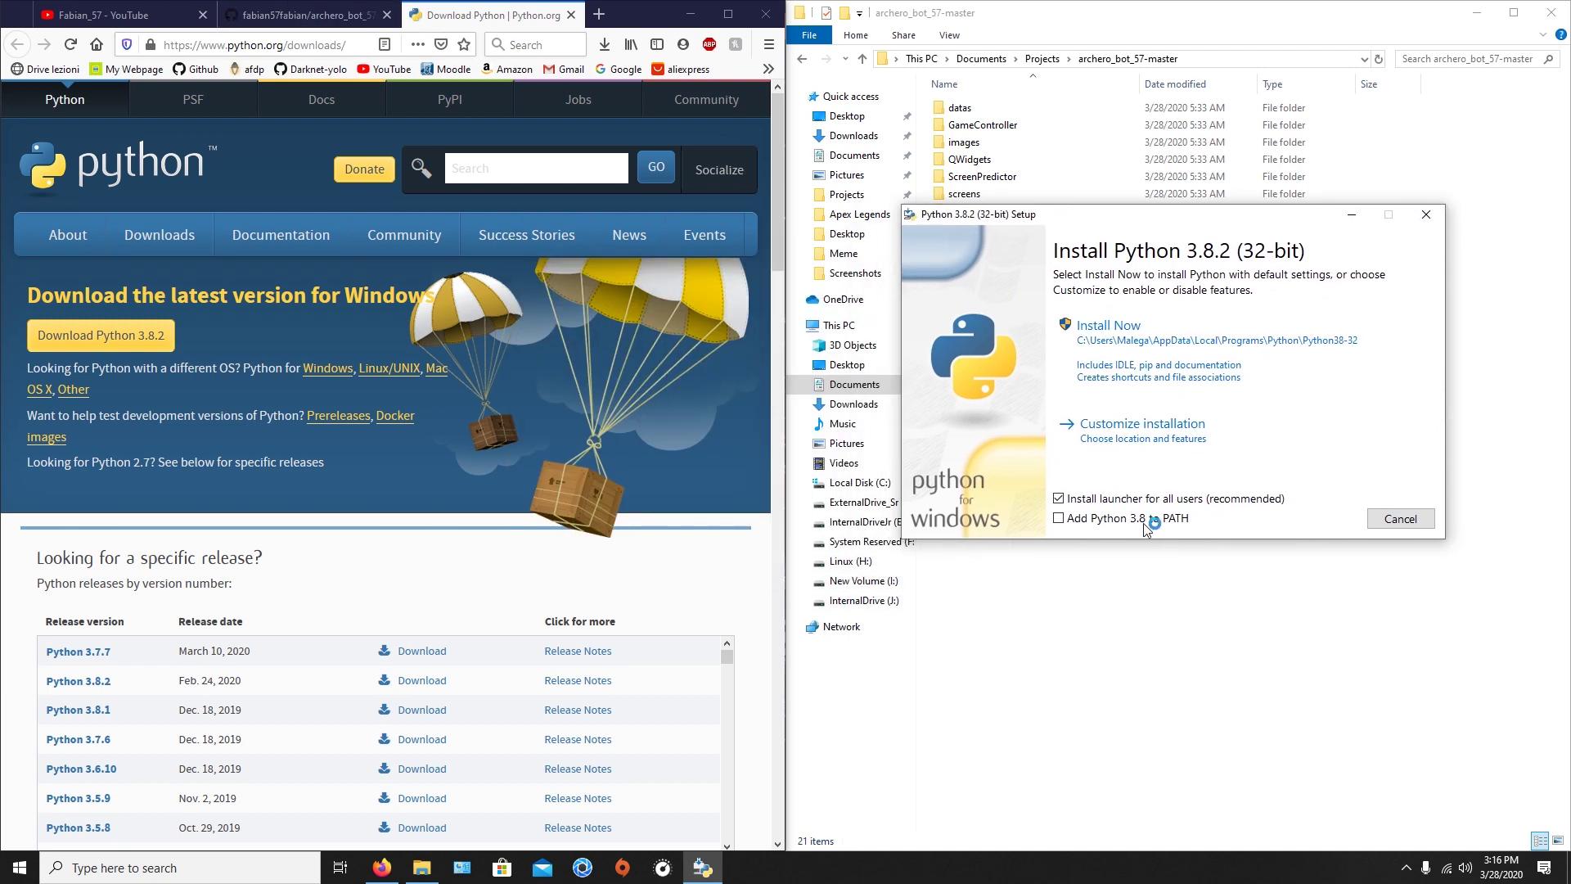
- Install Python 3.8.2 with 'Add Python 3.8 to PATH' ticked, approving the UAC prompt
left_click(1059, 519)
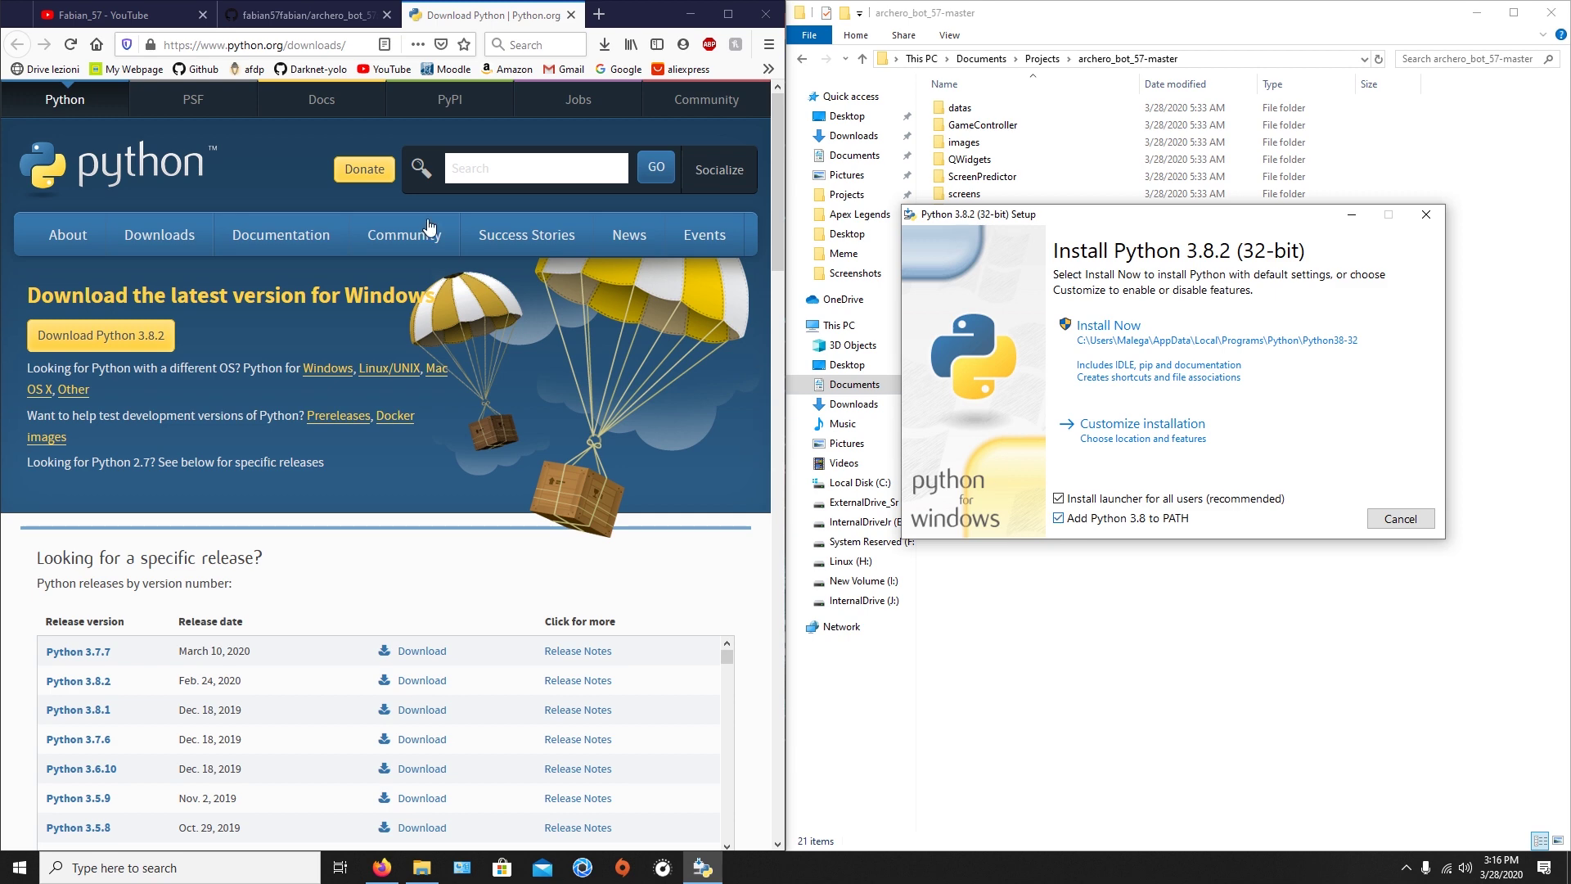
left_click(290, 17)
left_click(1191, 362)
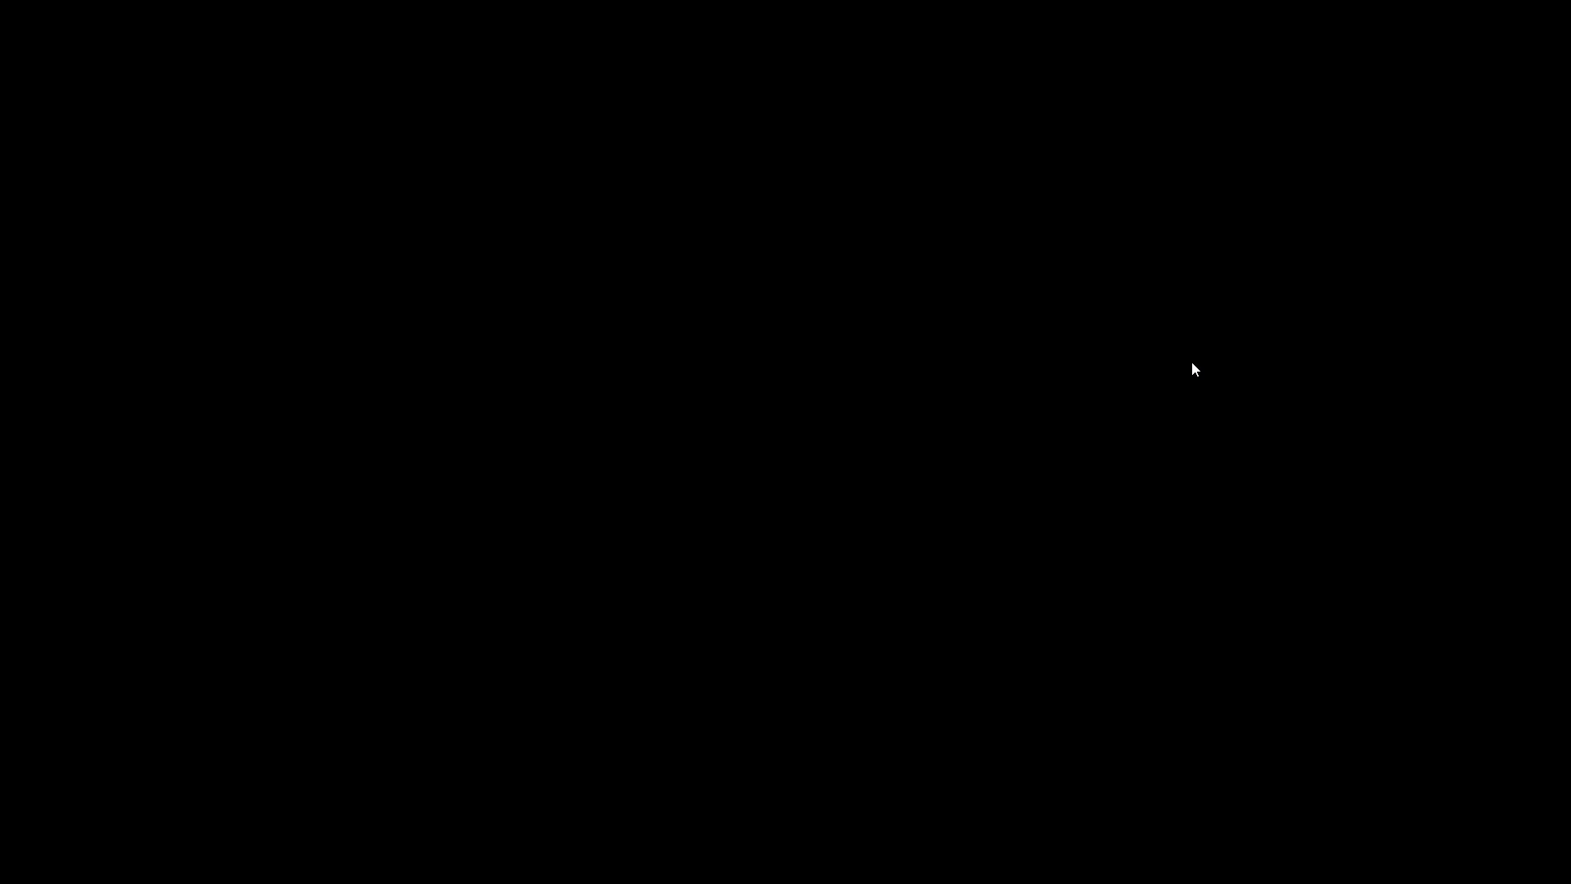
left_click(713, 543)
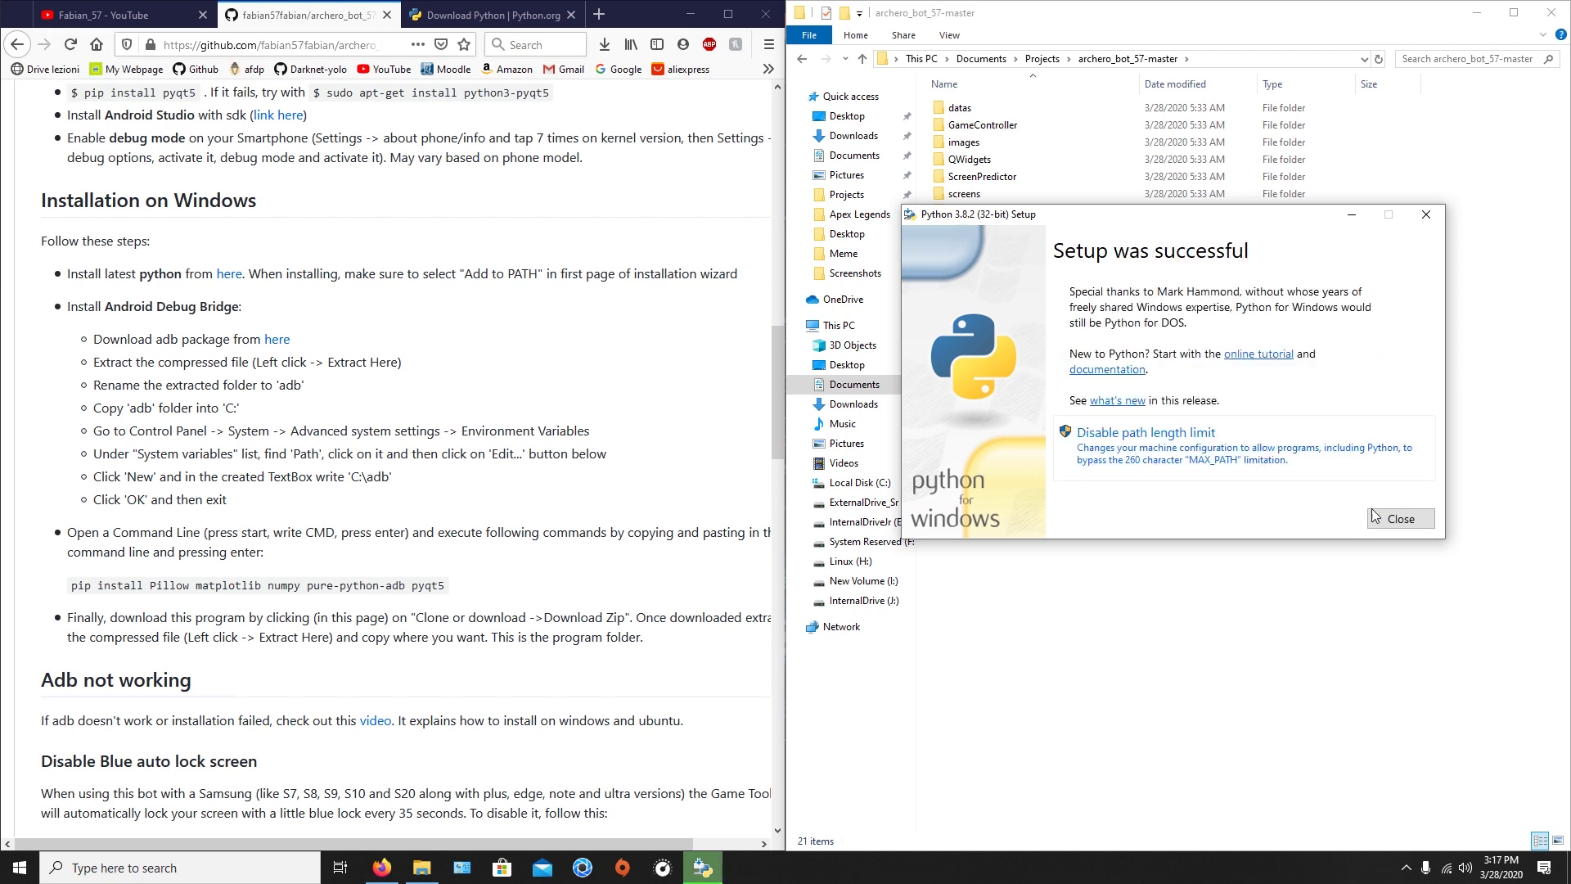
left_click(1397, 519)
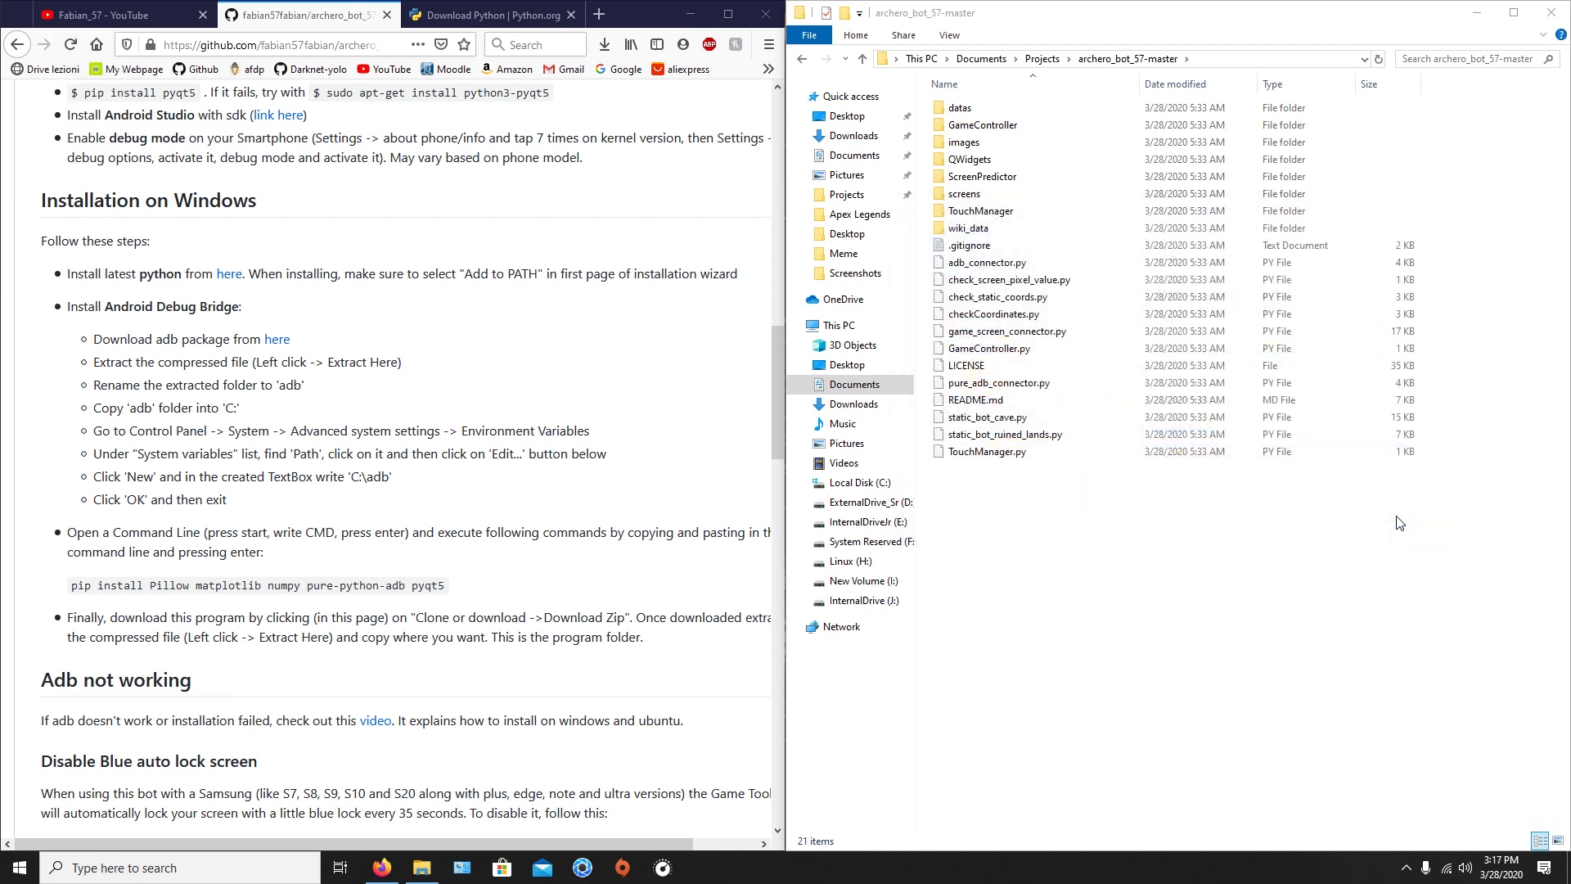
left_click(187, 872)
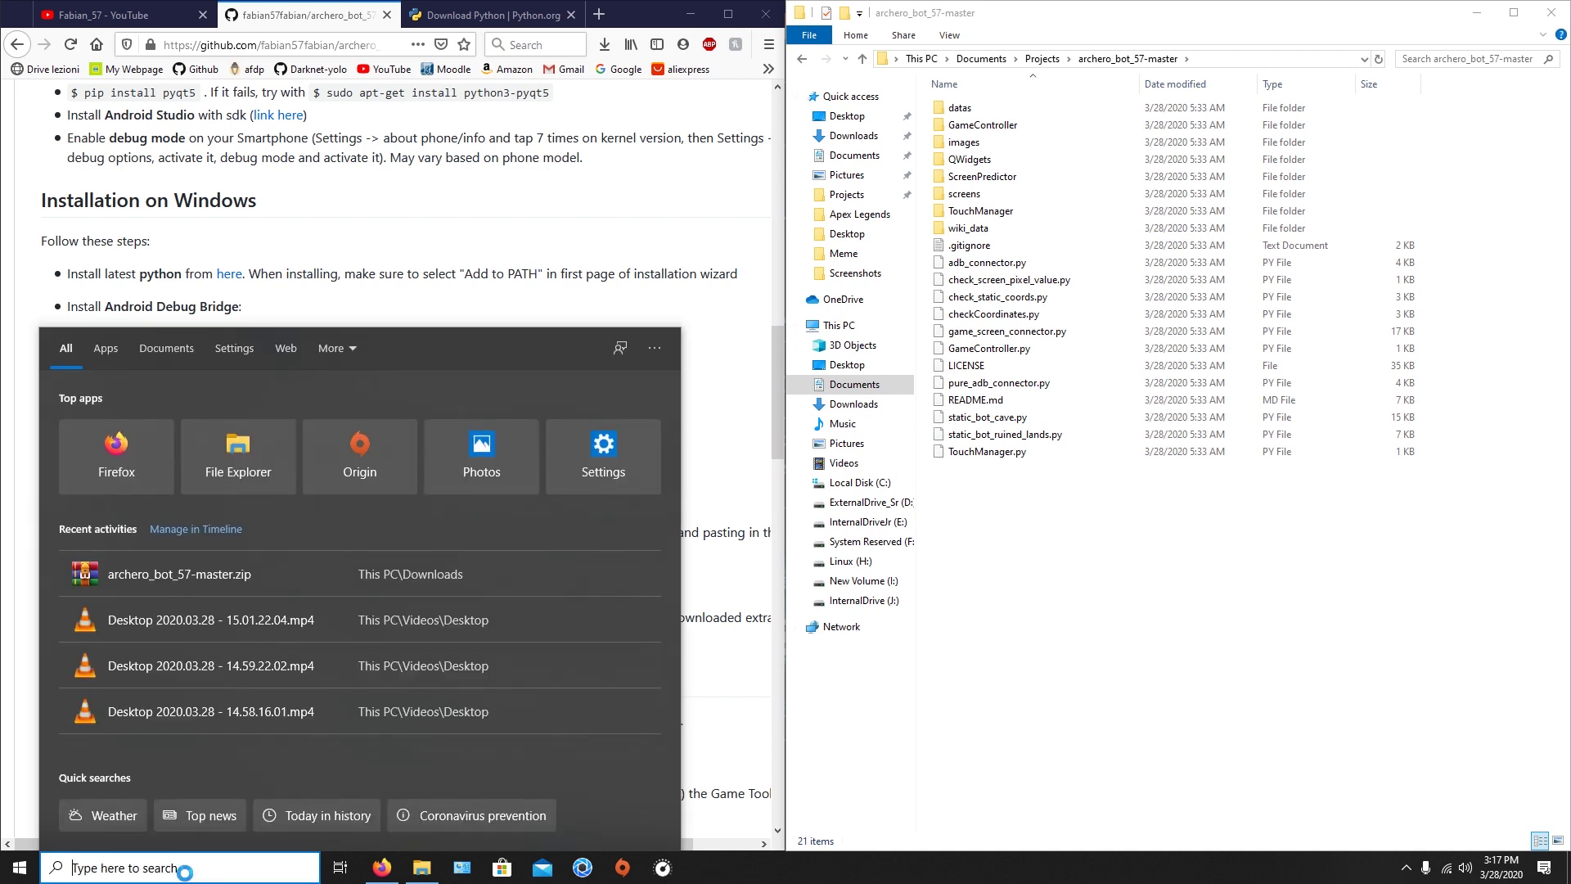
type("cmd")
key("Return")
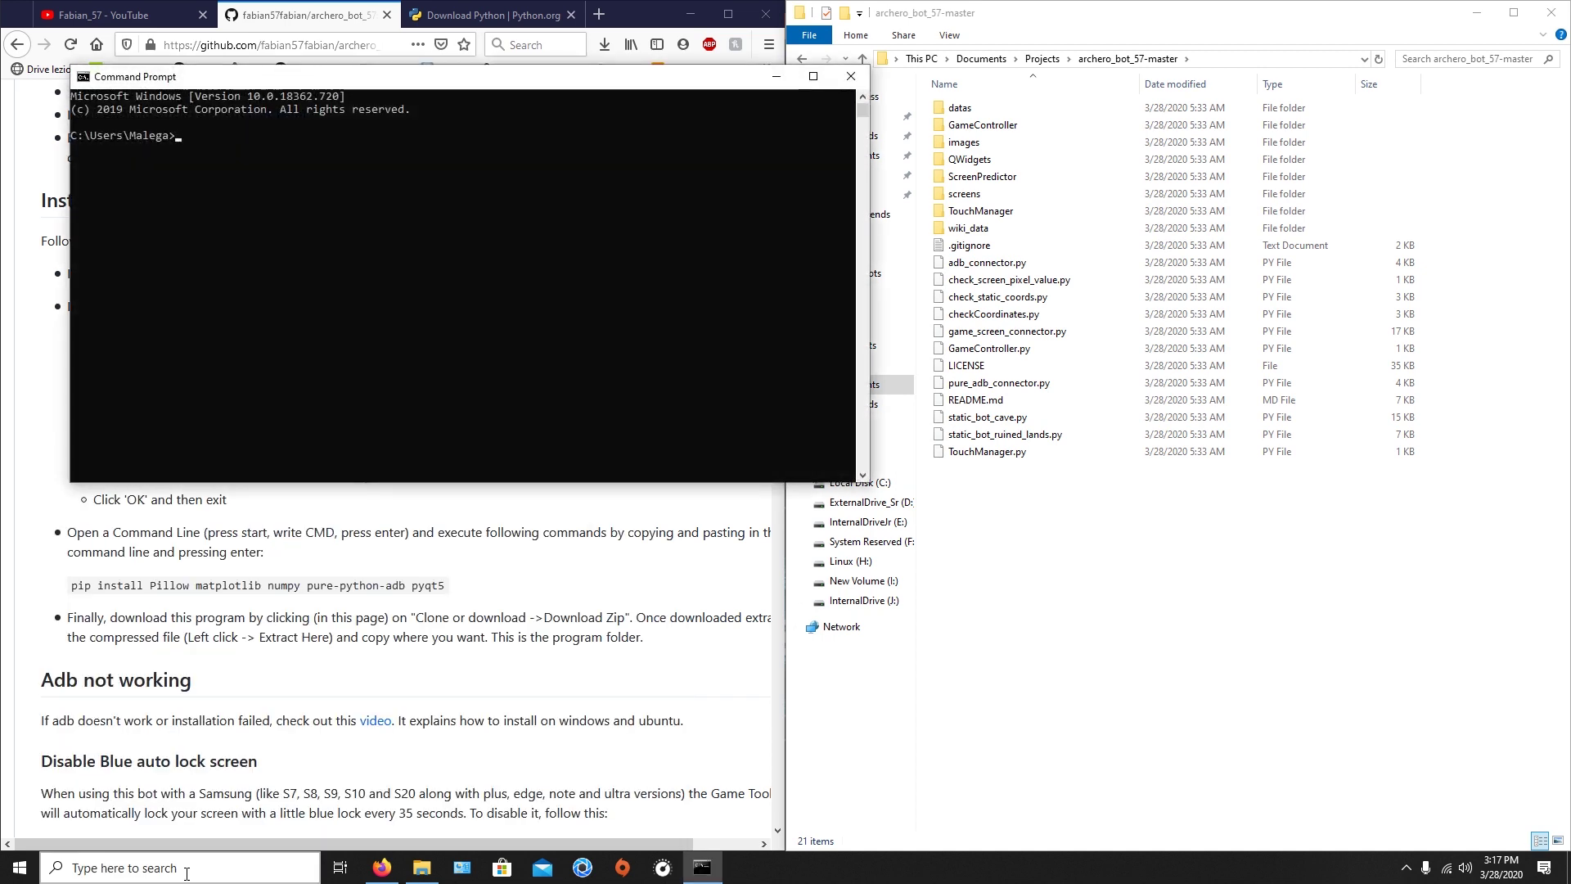
type("python --")
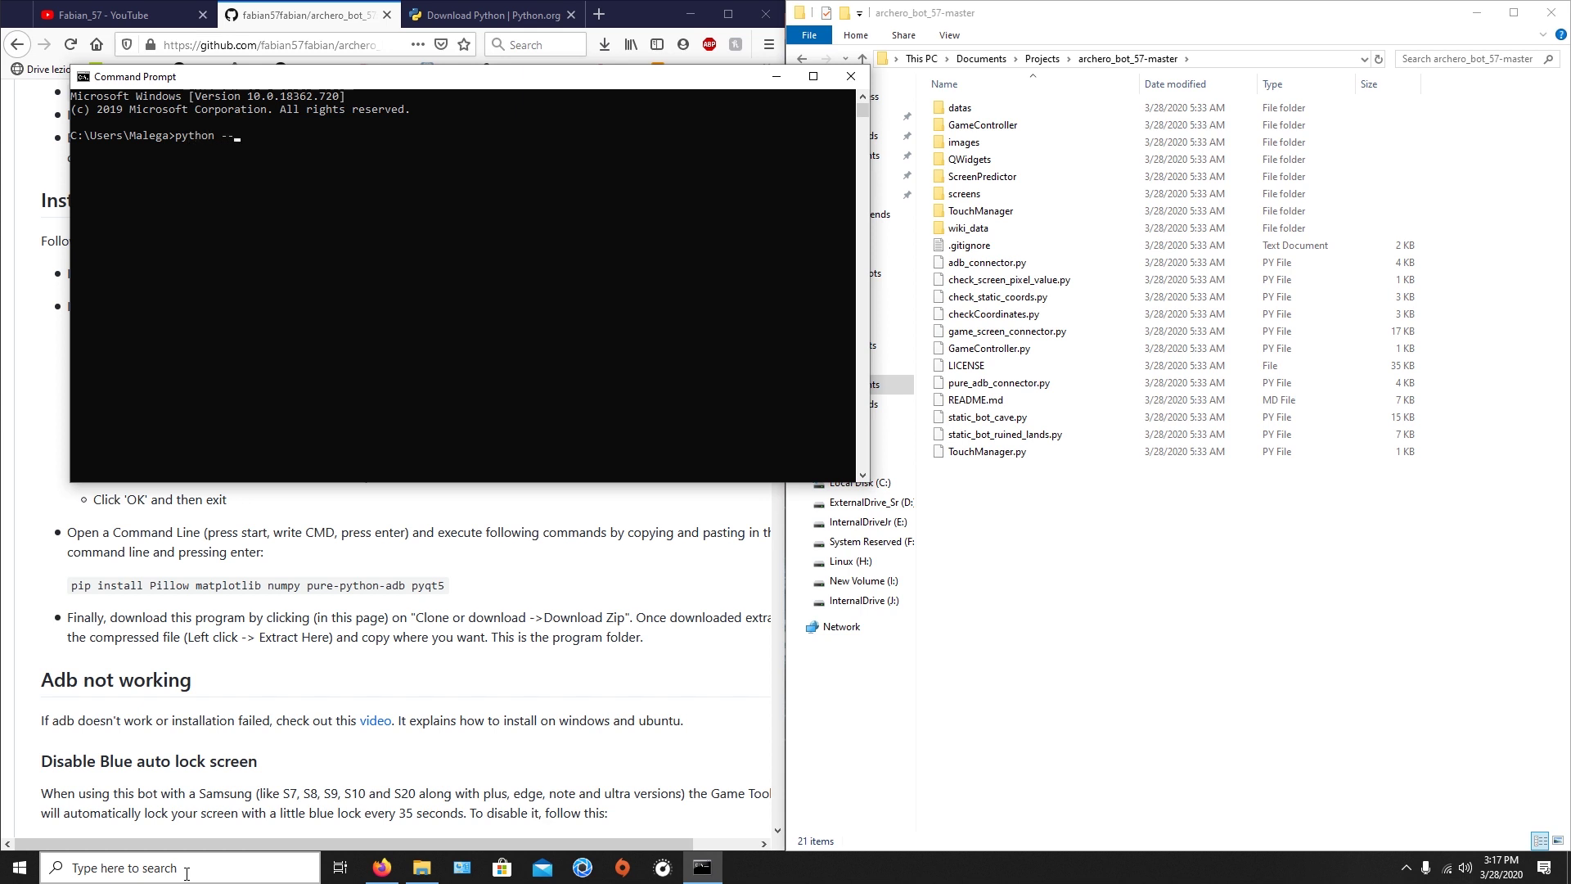
type("version")
key("Return")
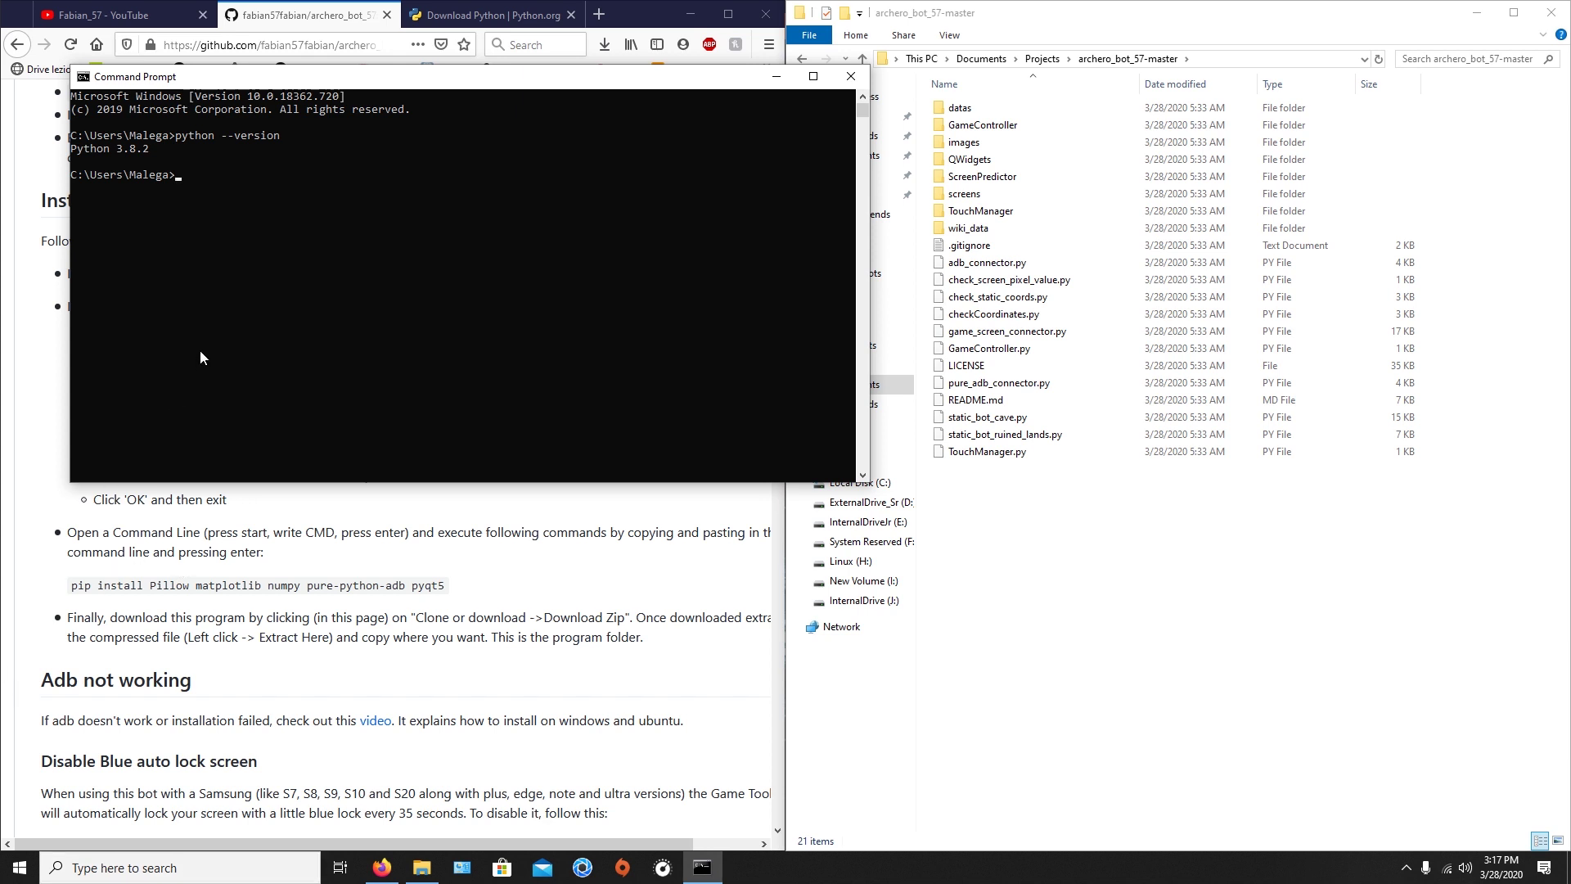
key("alt+F4")
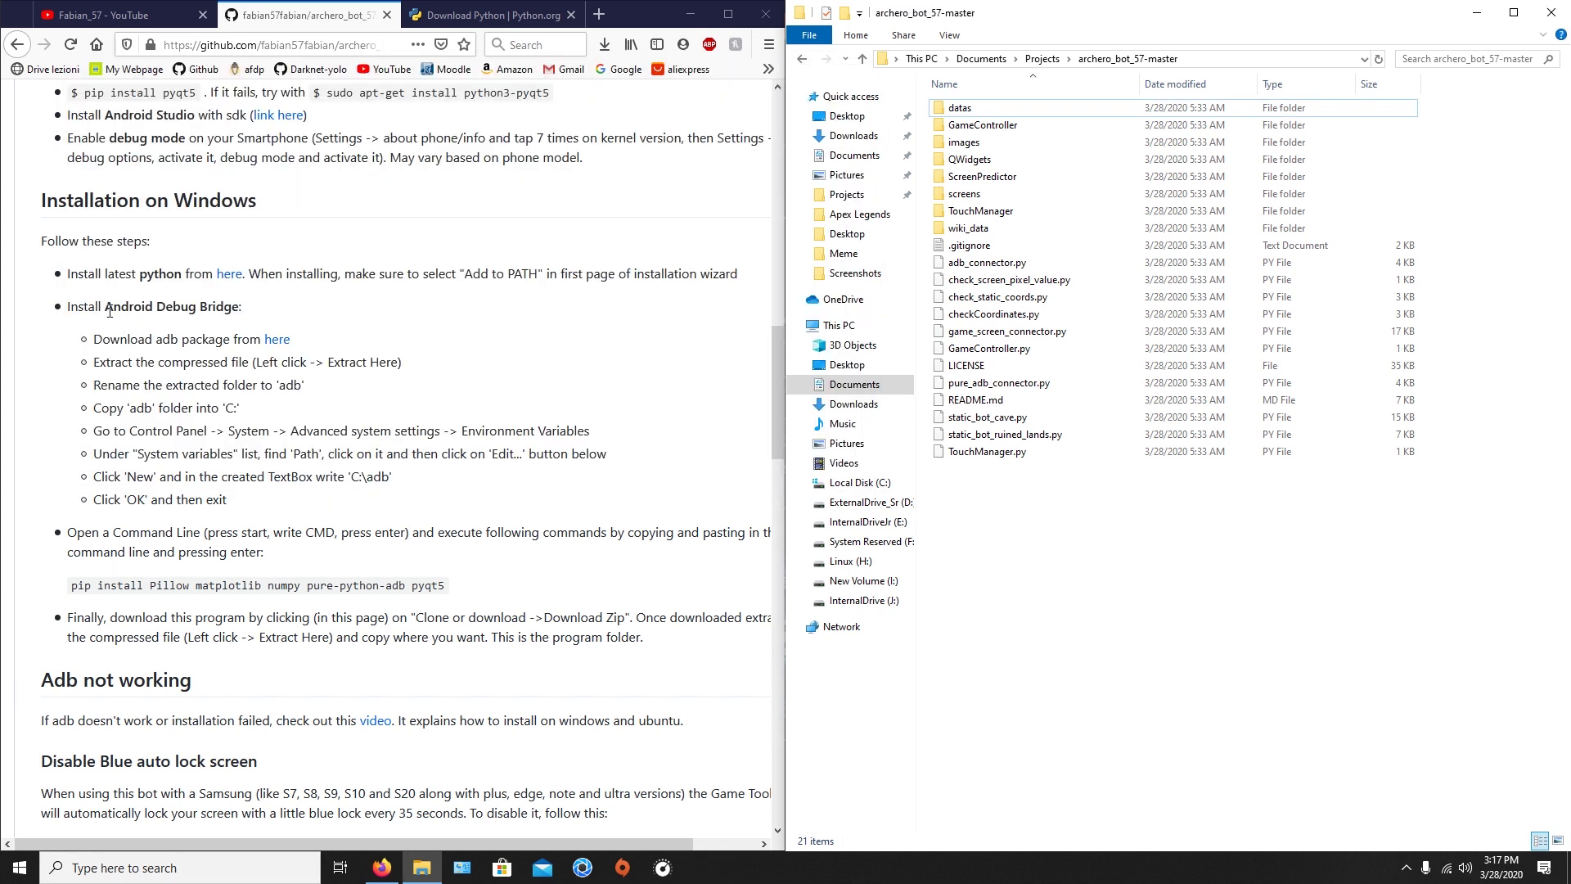
- Open the adb package link in a new tab
right_click(281, 343)
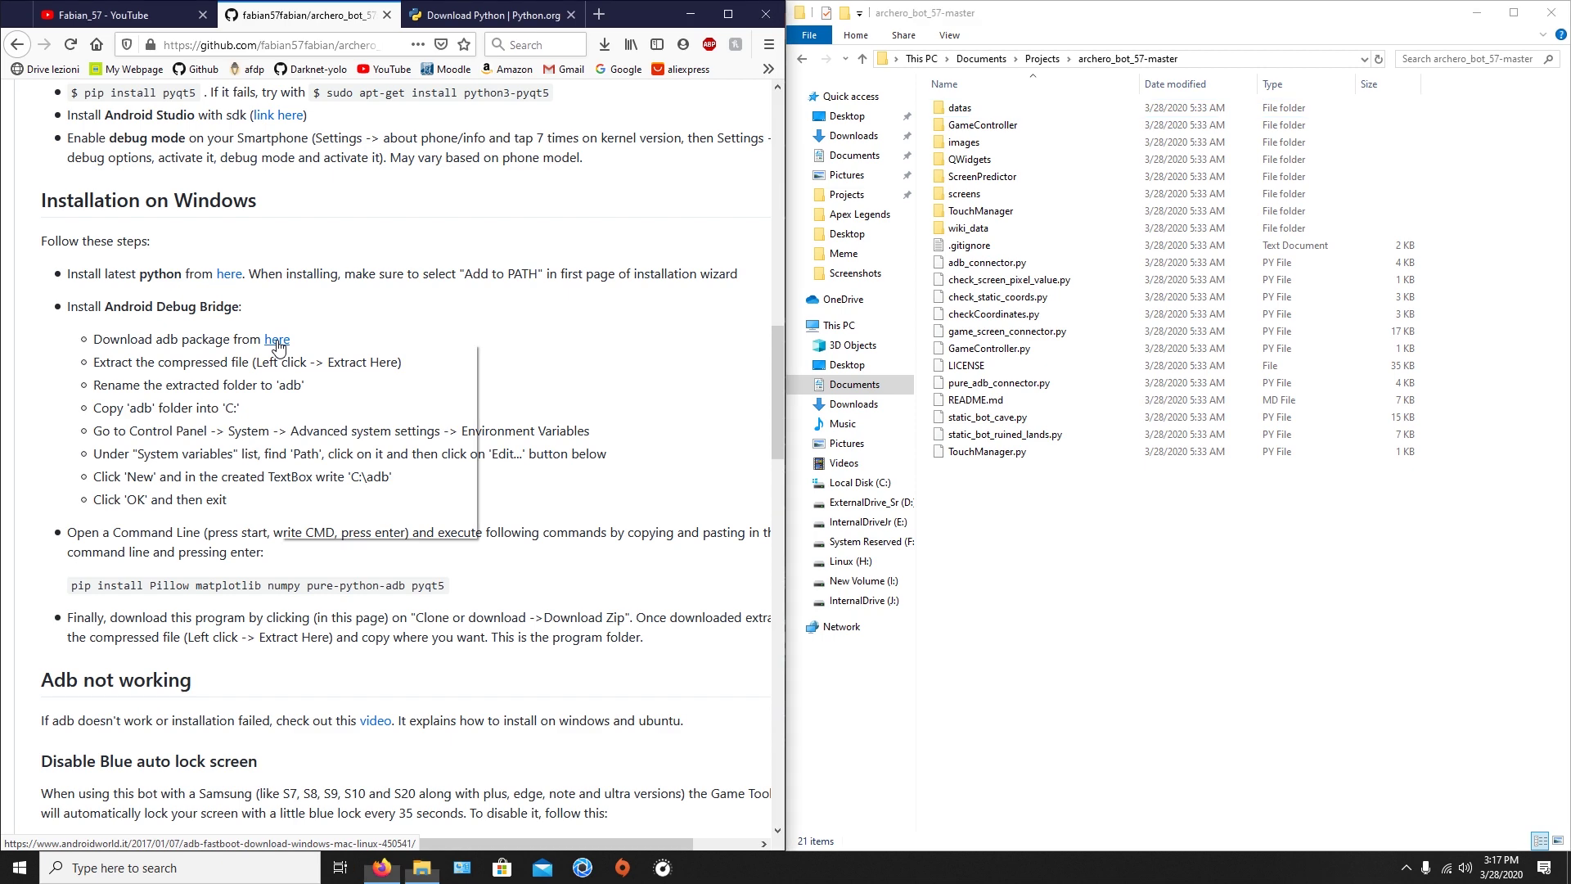
left_click(296, 354)
left_click(391, 15)
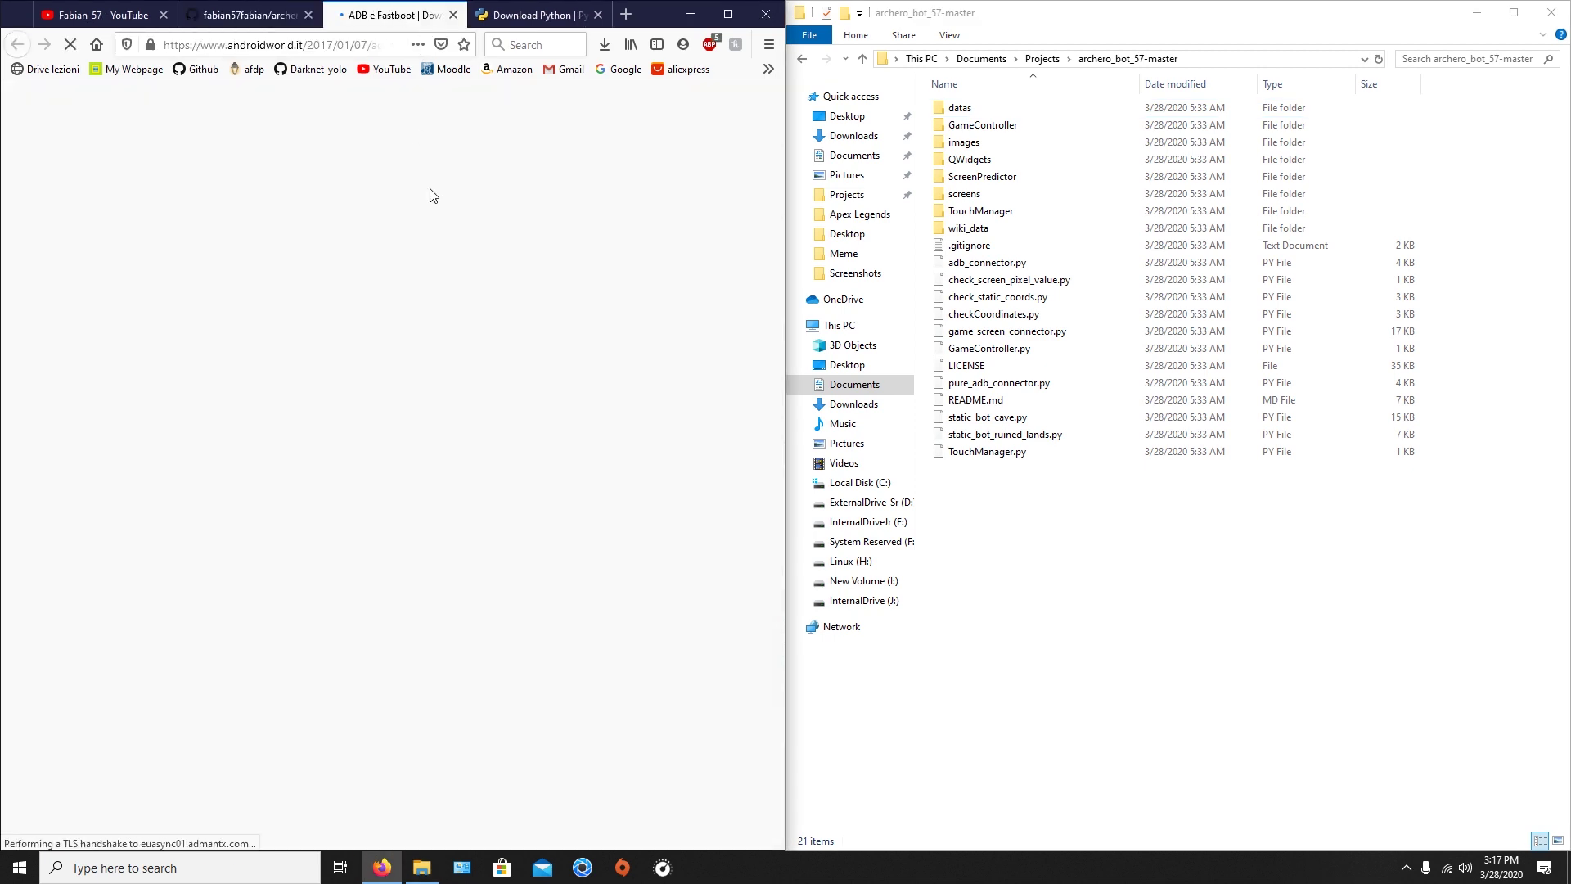
scroll(293, 503, "down", 7)
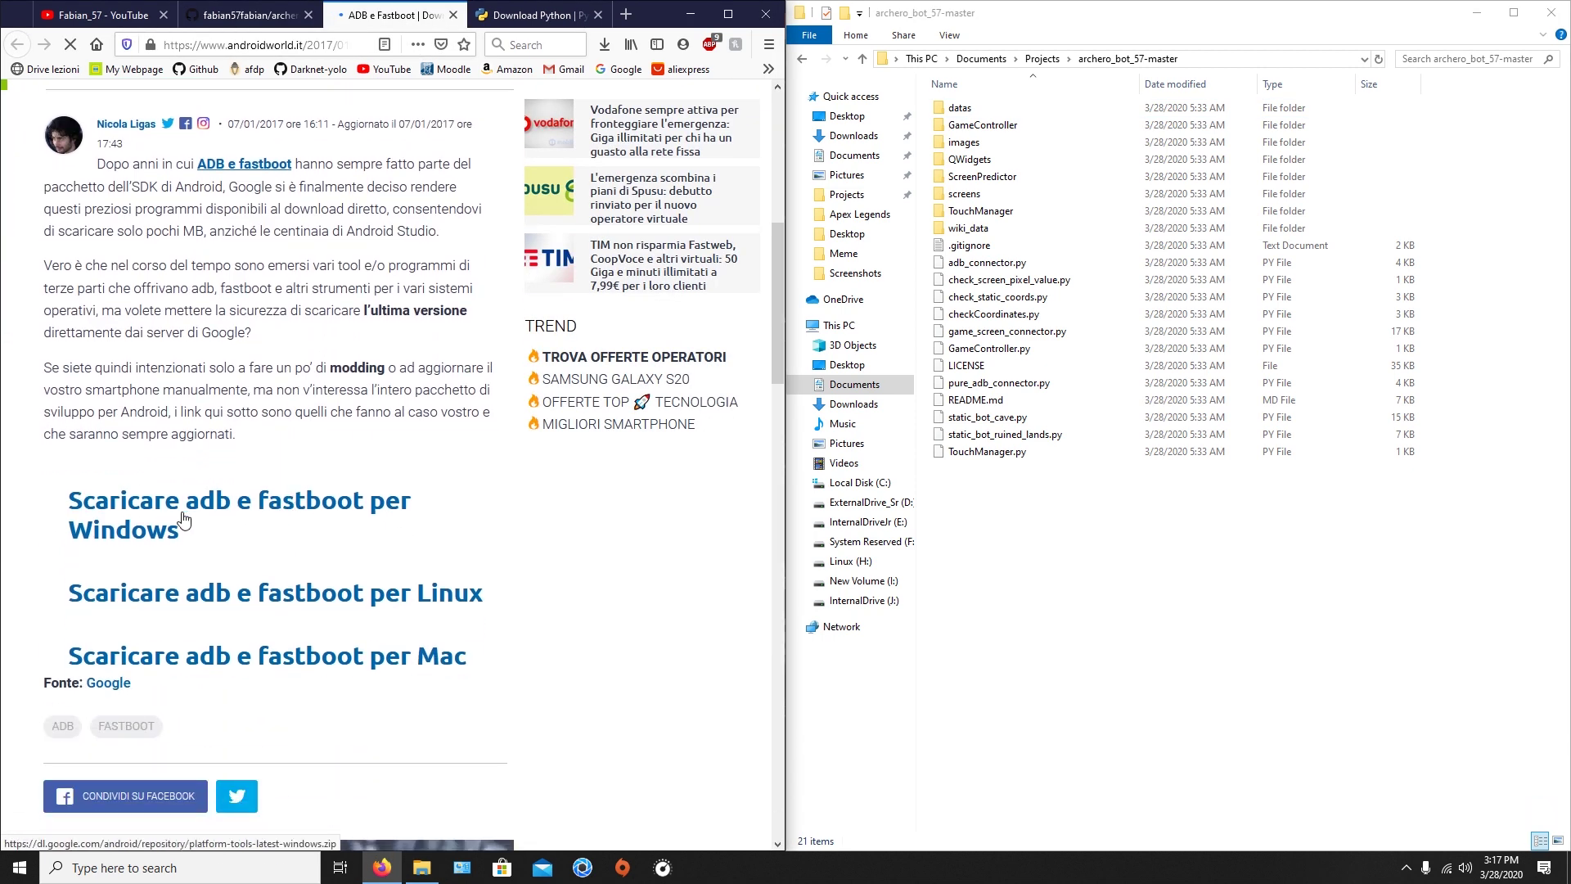
- Save platform-tools_r29.0.6-windows.zip for adb and fastboot and open it
left_click(141, 528)
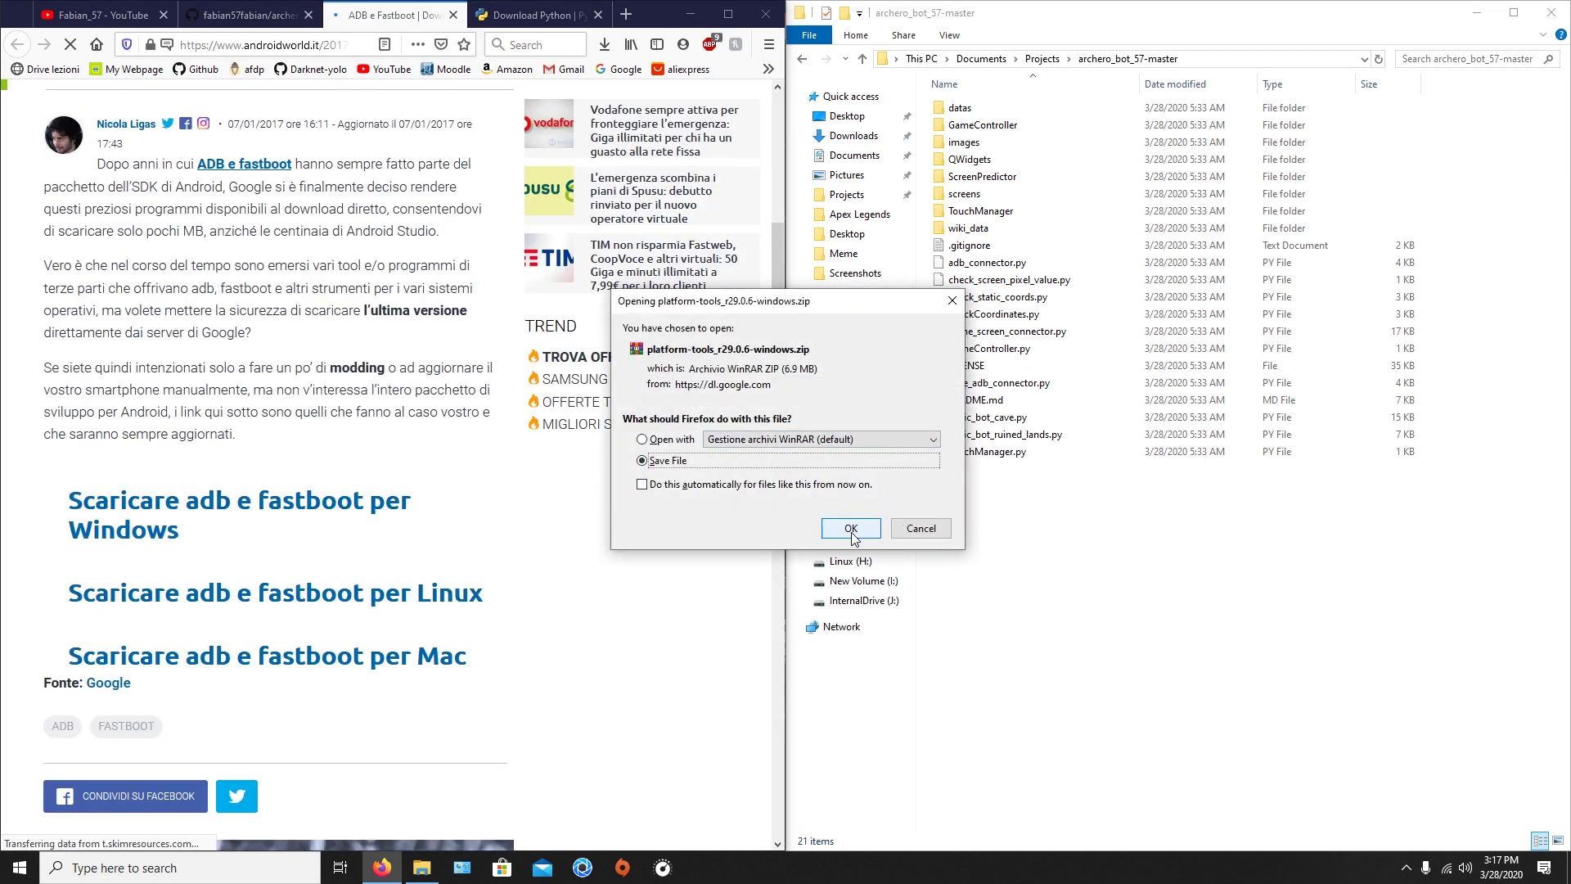
left_click(851, 529)
left_click(606, 46)
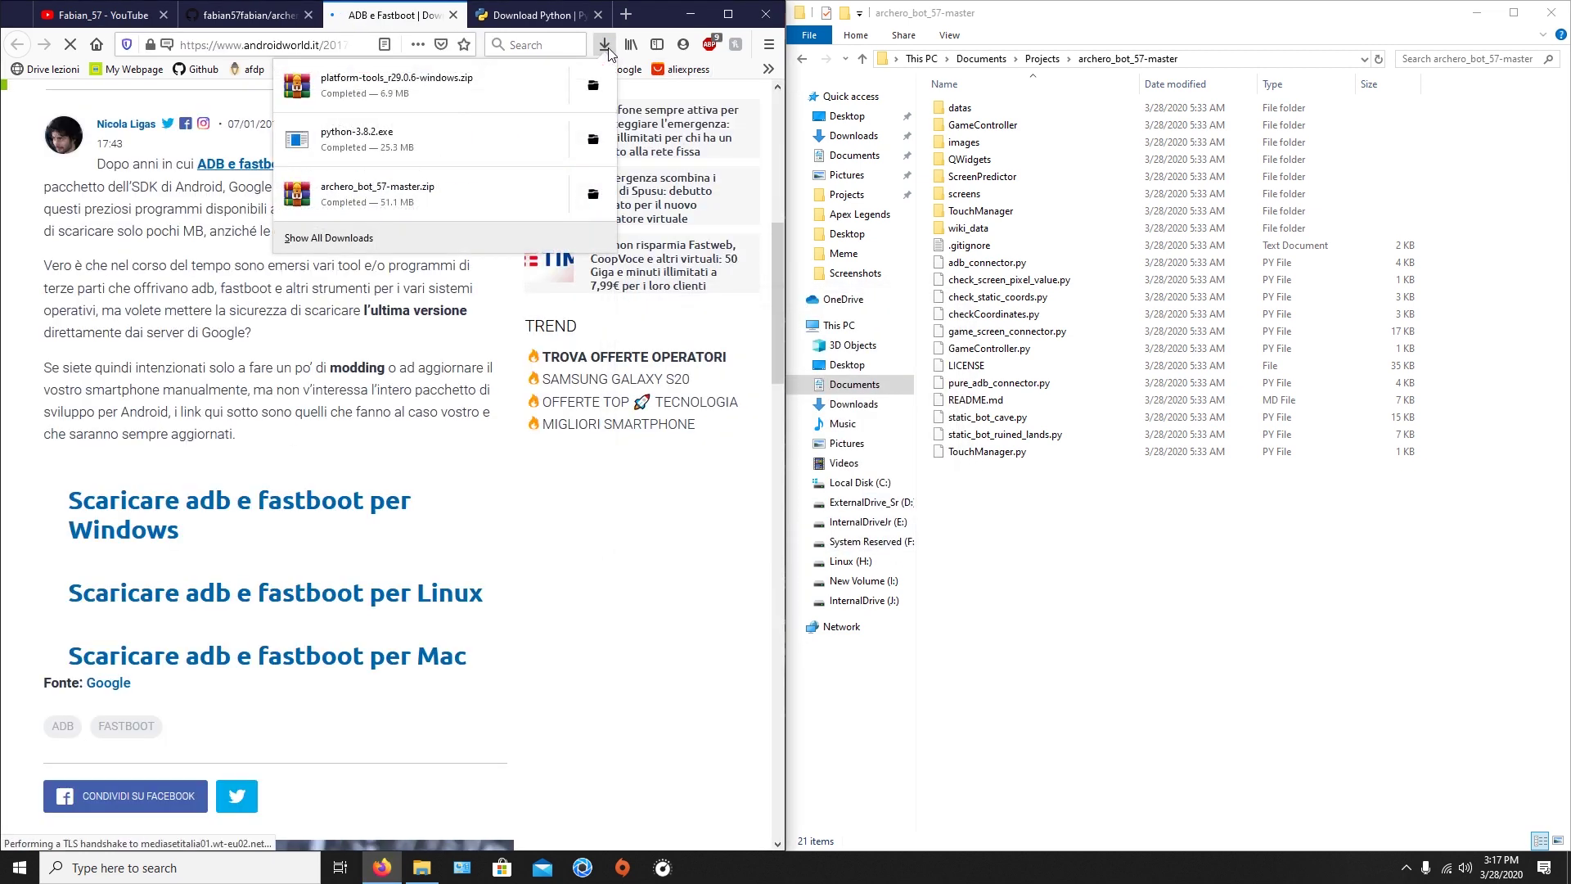
left_click(447, 99)
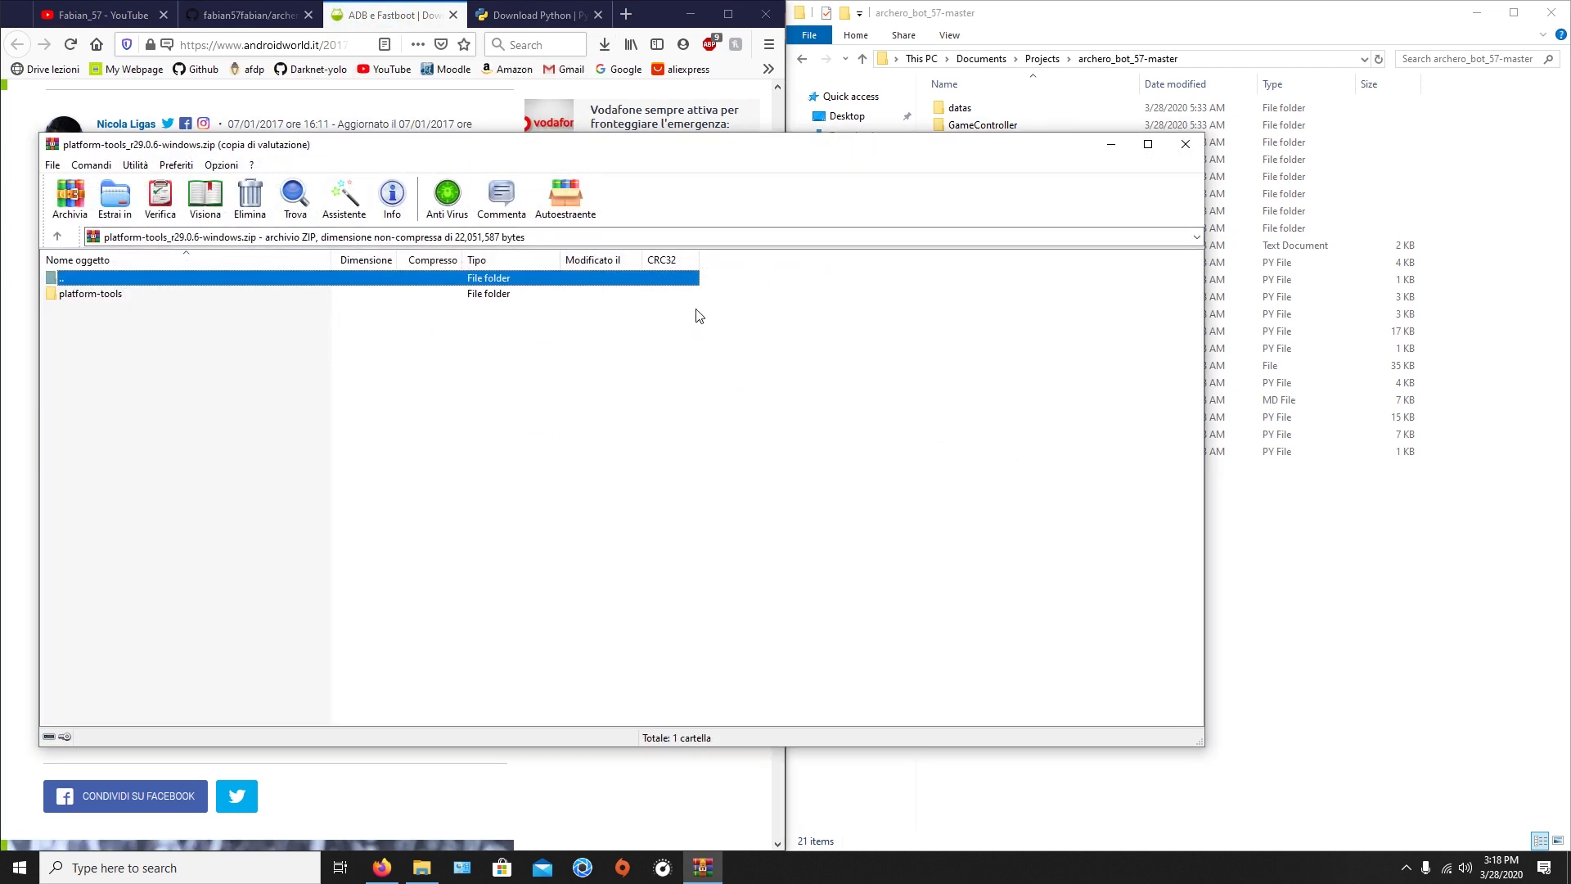
- Open Local Disk (C:) in a new Explorer window beside the WinRAR archive
left_click(758, 377)
left_click_drag(489, 149, 900, 175)
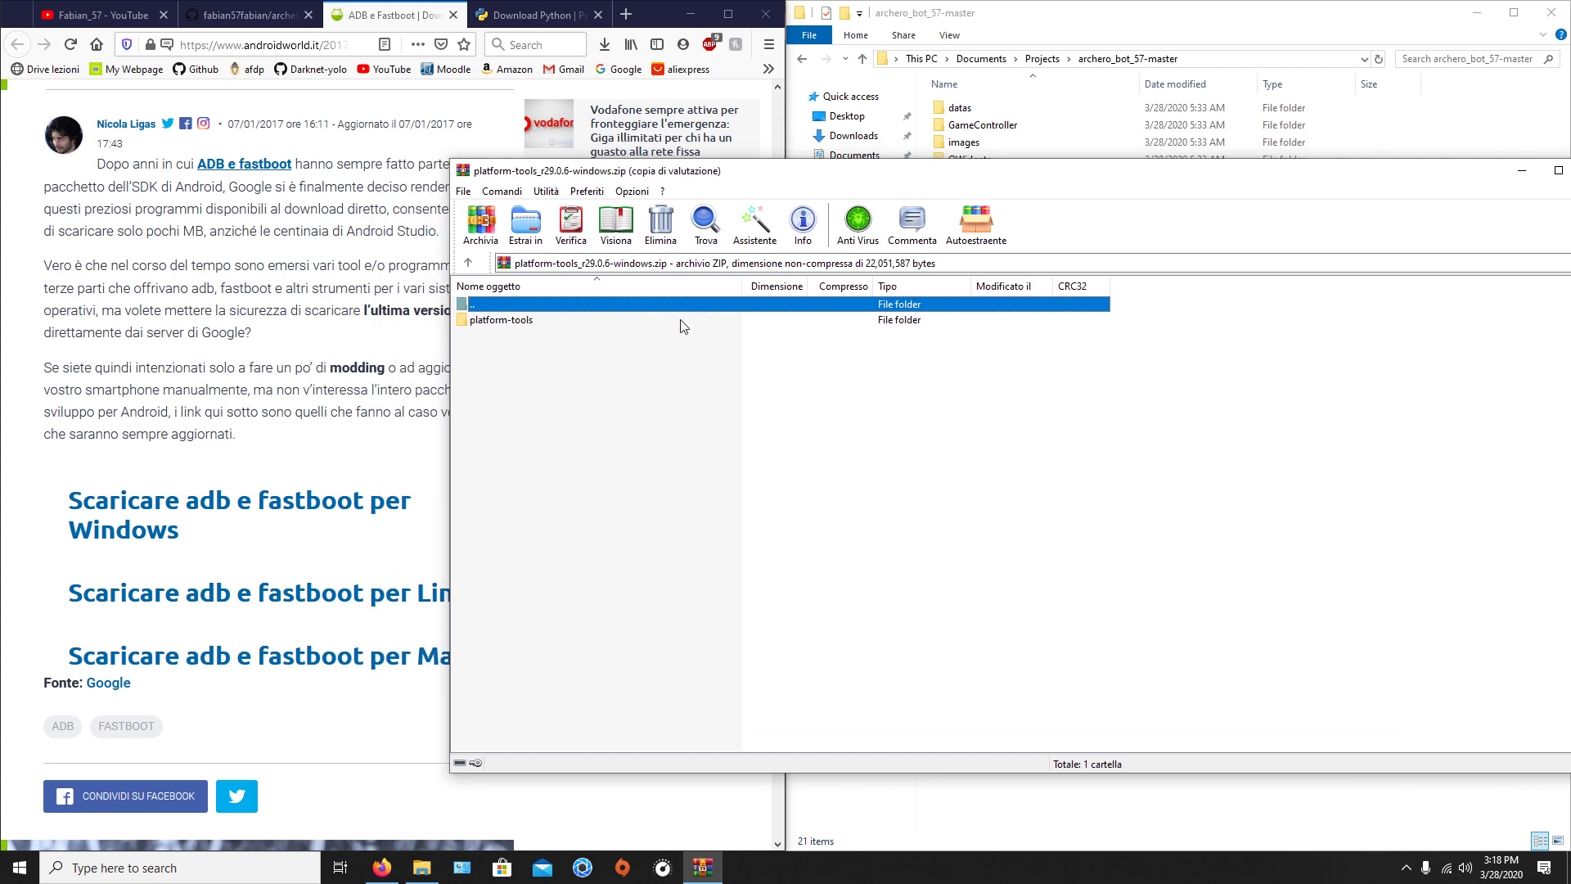
key("super+e")
left_click_drag(818, 18, 900, 244)
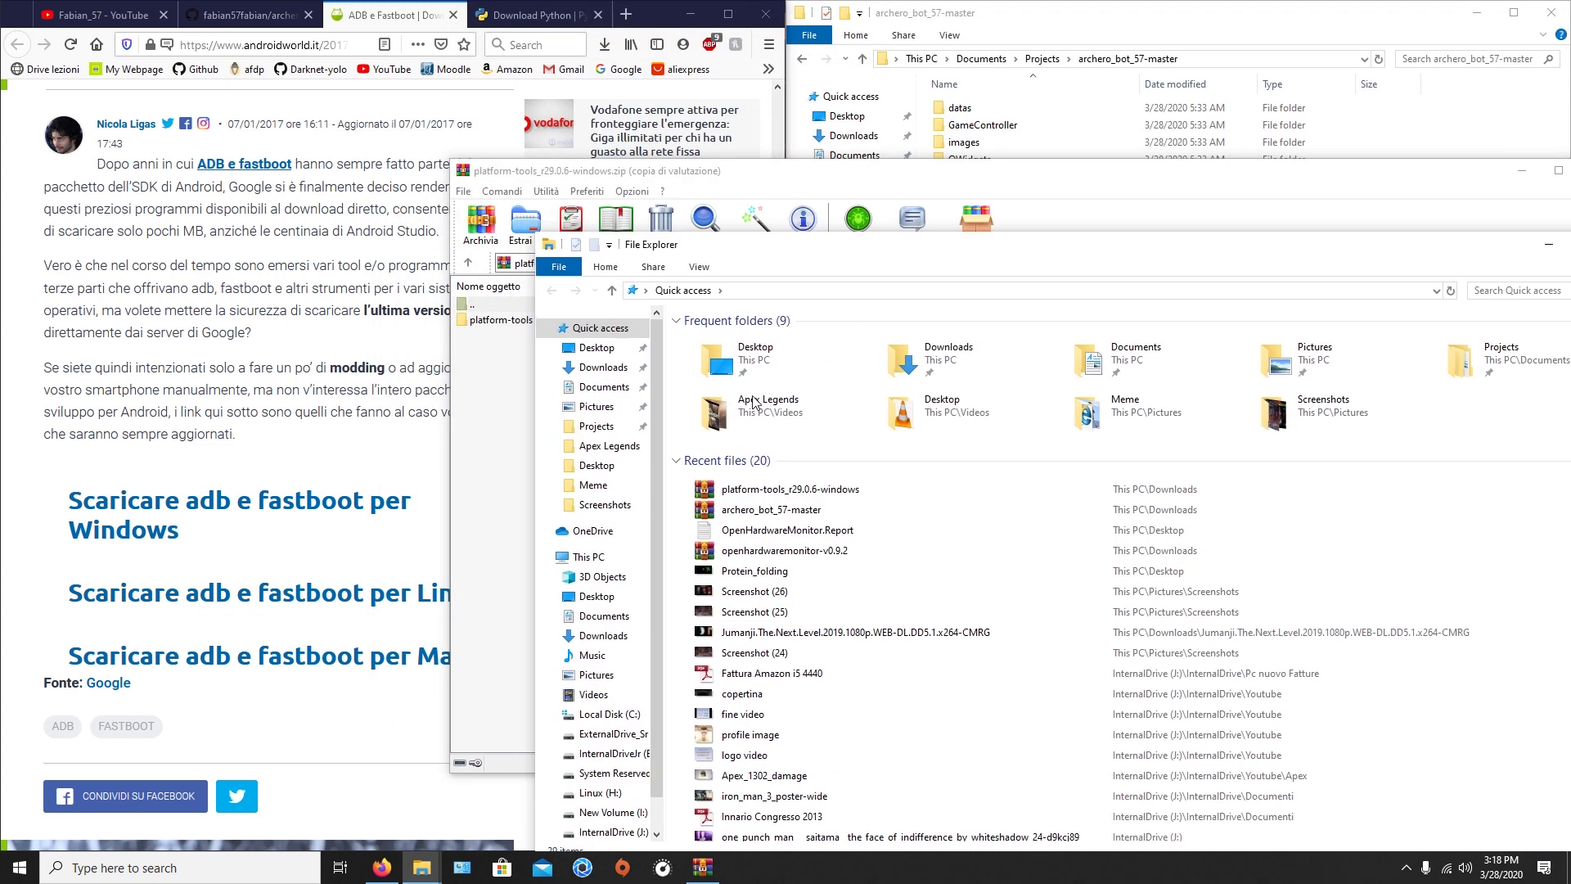
left_click(595, 559)
double_click(789, 466)
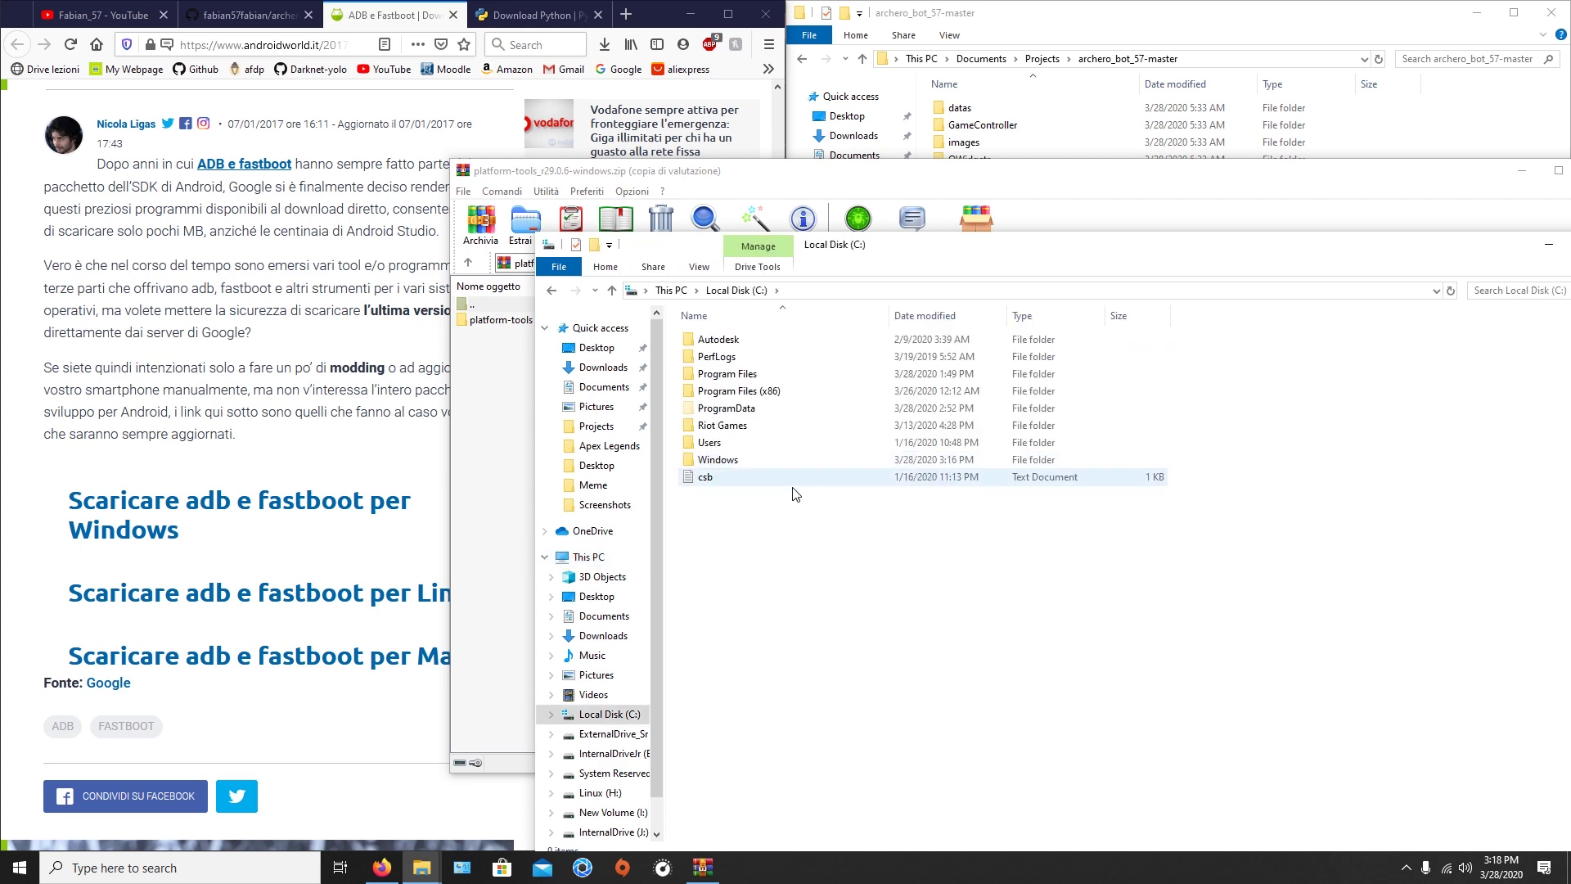
left_click_drag(951, 253, 500, 322)
left_click_drag(766, 173, 975, 91)
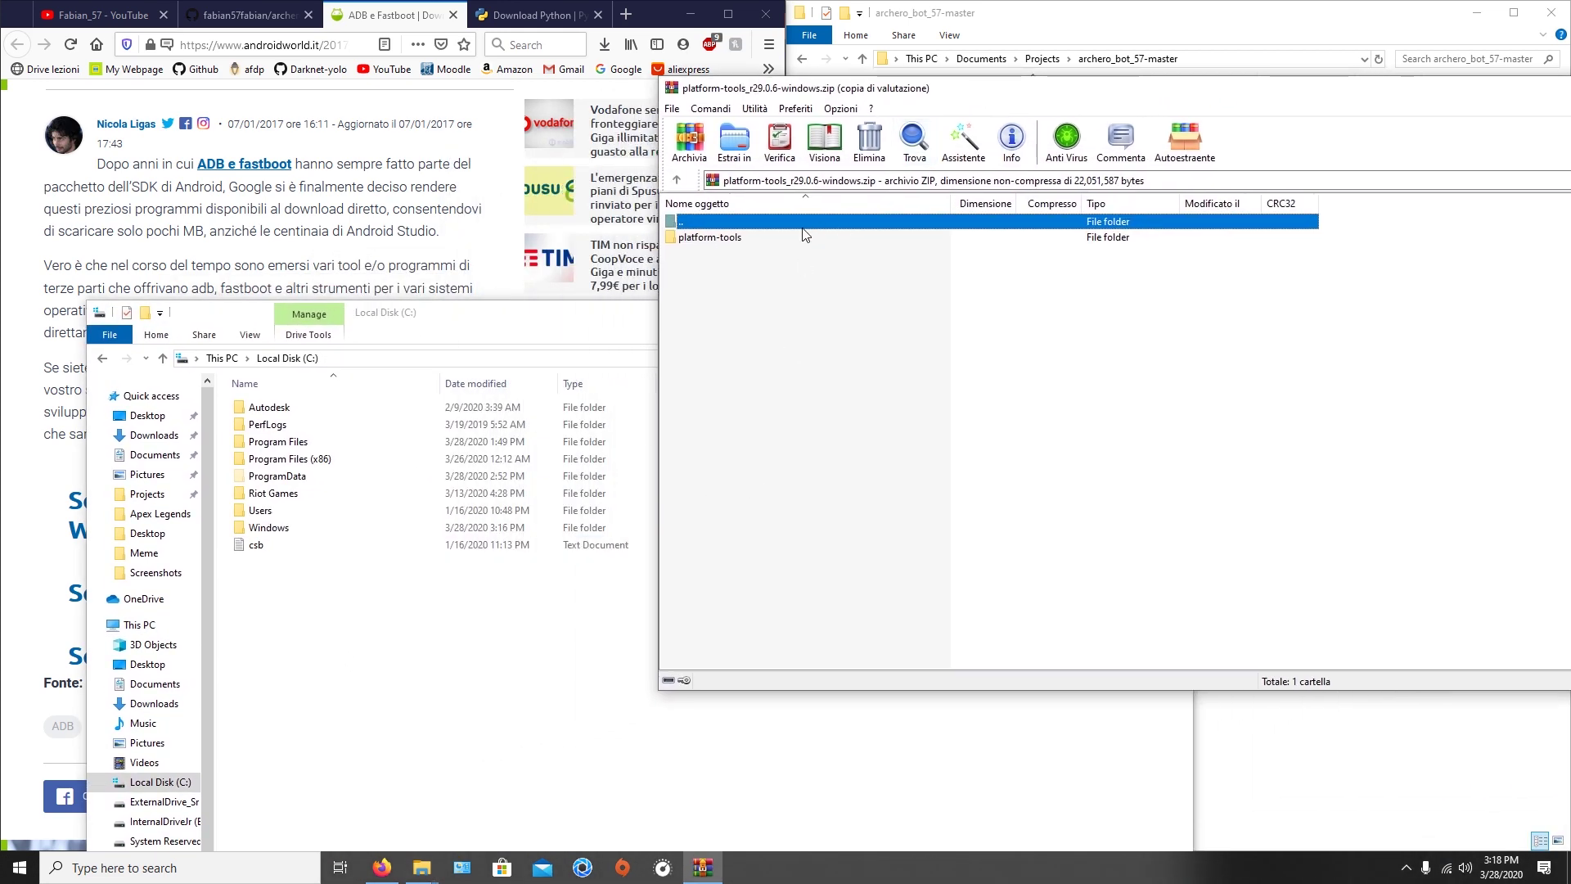
- Extract the platform-tools folder to C:\ and rename it adb
left_click_drag(712, 244, 414, 652)
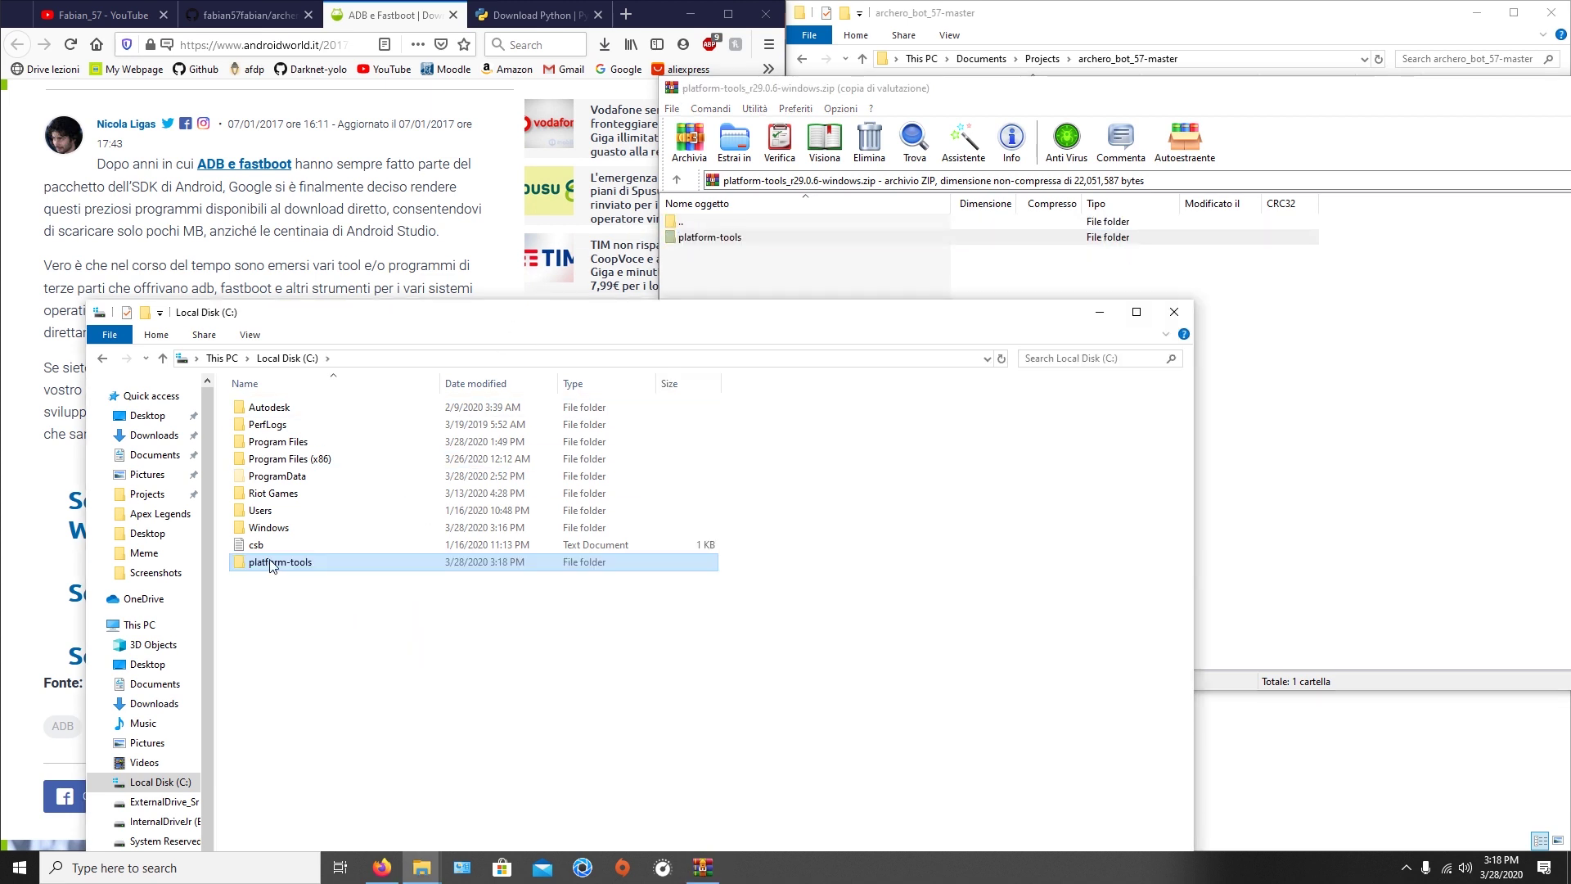
left_click(271, 563)
type("ad")
key("Return")
- Rearrange the Local Disk window and open the Control Panel
left_click_drag(616, 319, 929, 64)
left_click(859, 38)
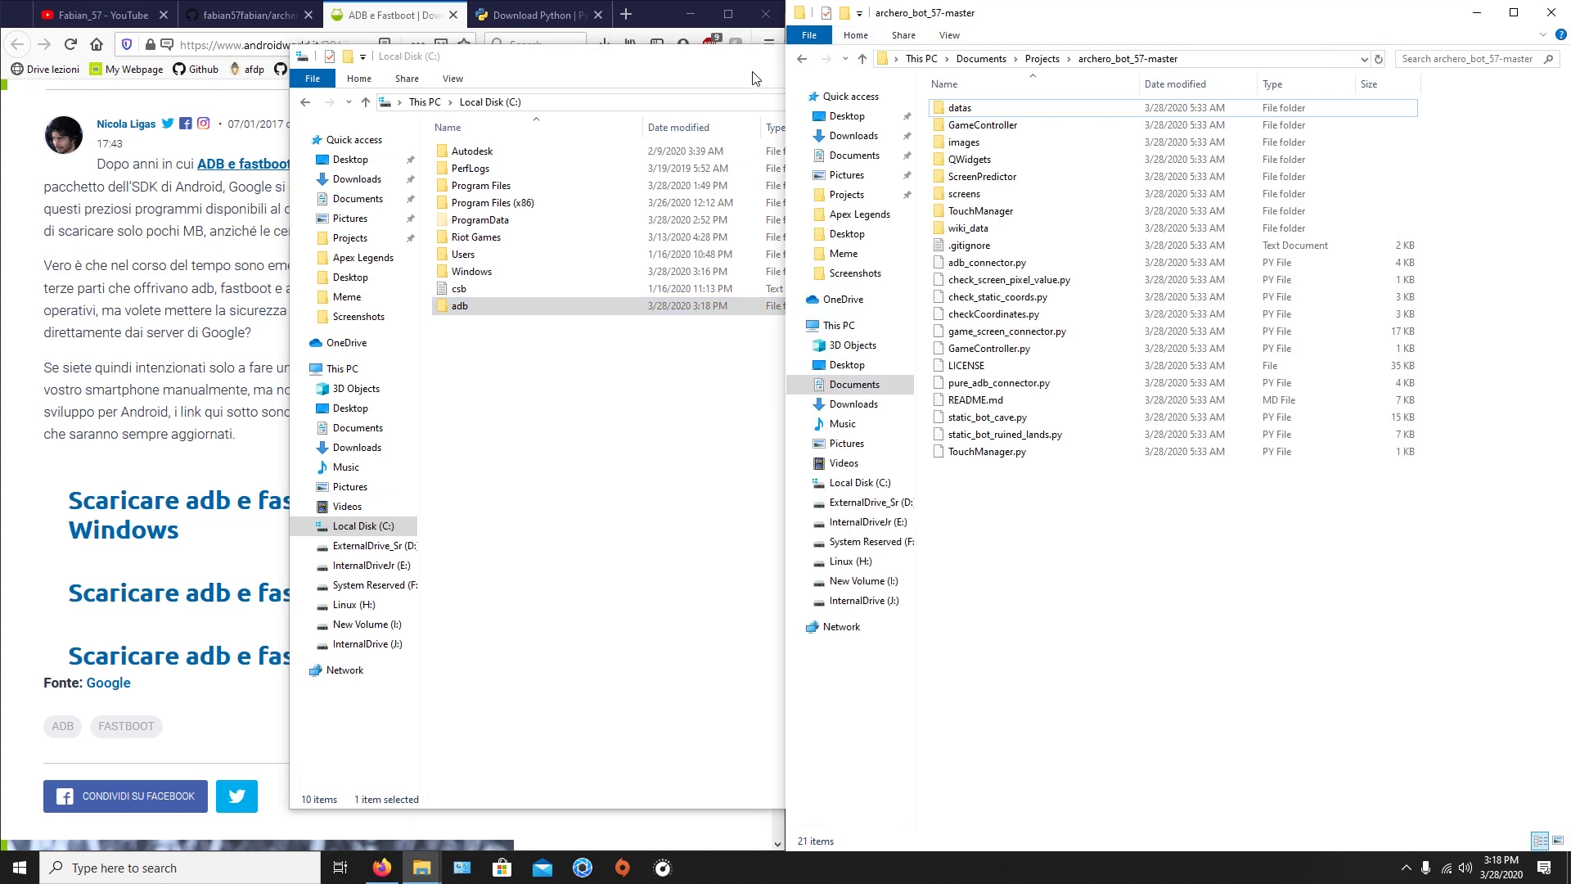
left_click(784, 62)
left_click_drag(805, 46, 806, 156)
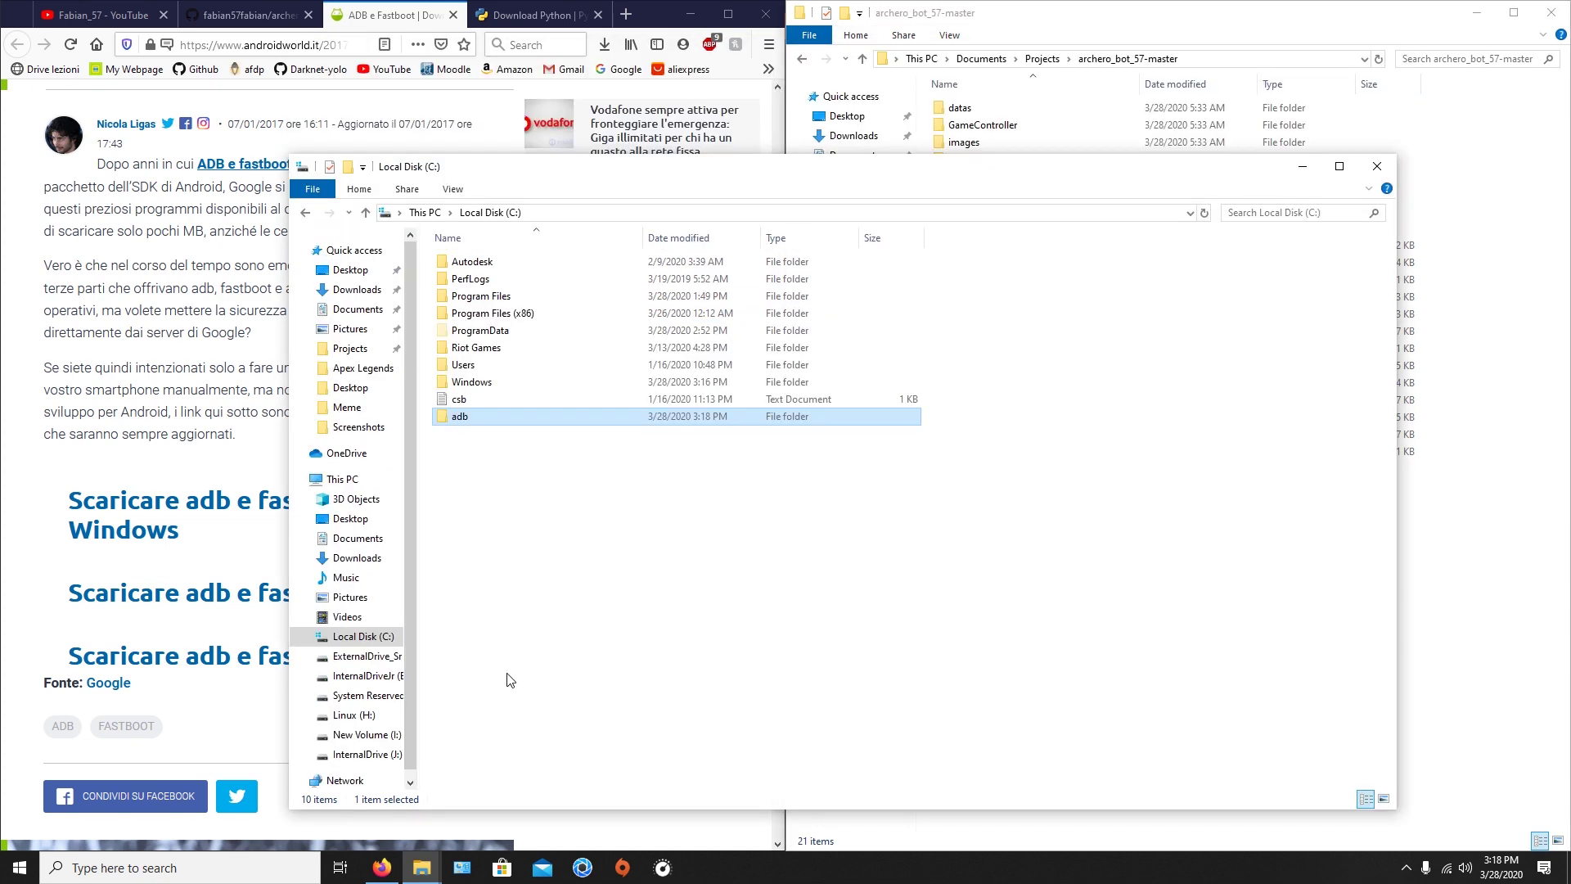
left_click(462, 867)
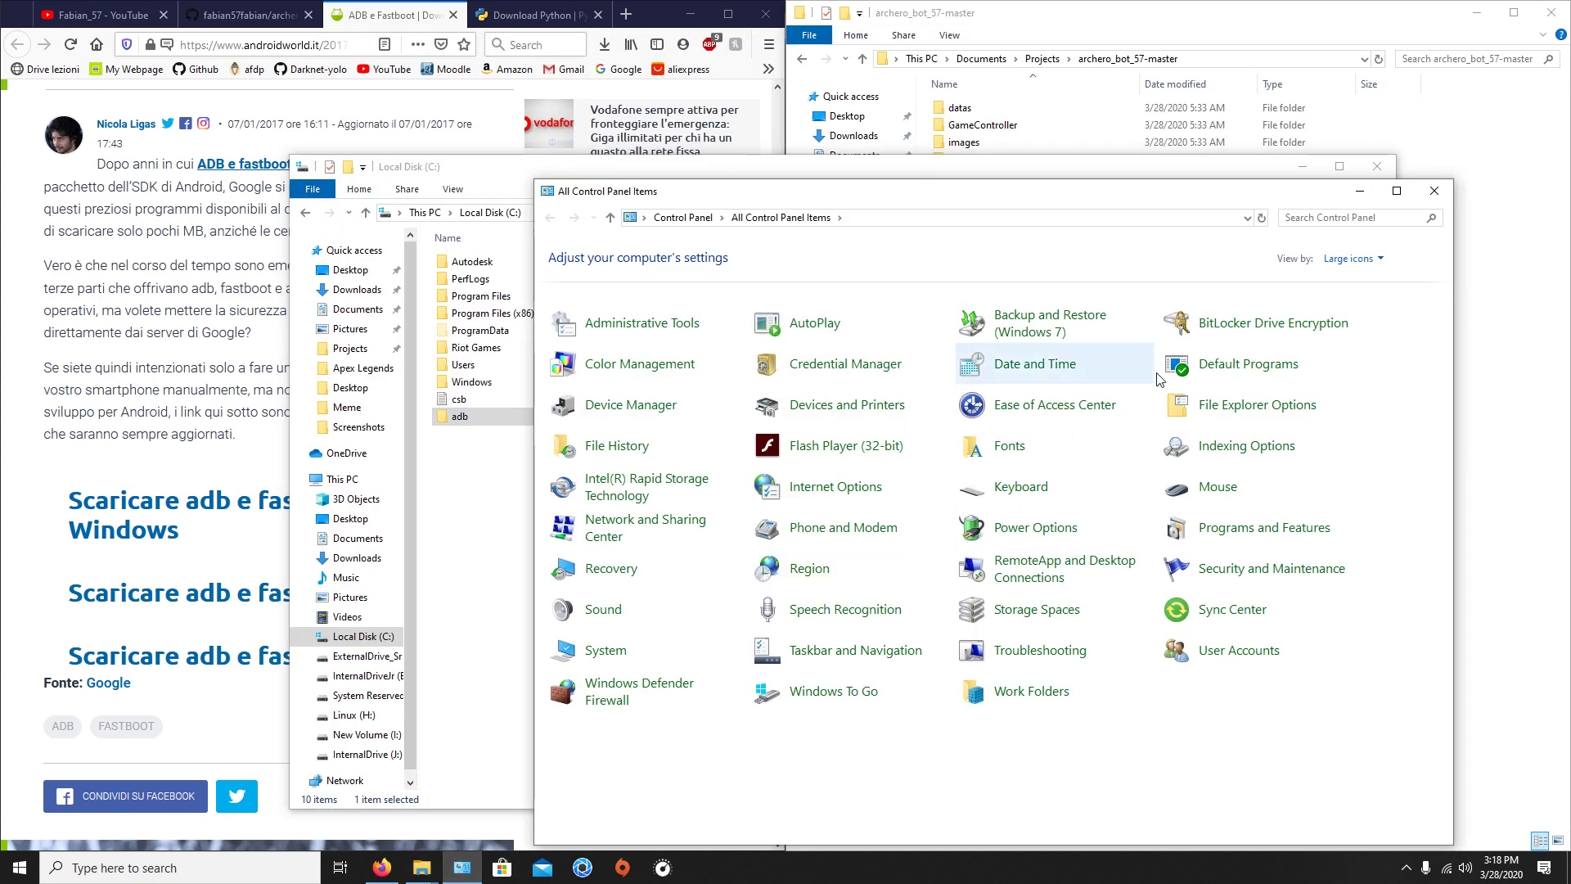
- Add a C:\adb entry to the user Path variable through Advanced system settings, then close System
left_click(606, 652)
left_click(611, 340)
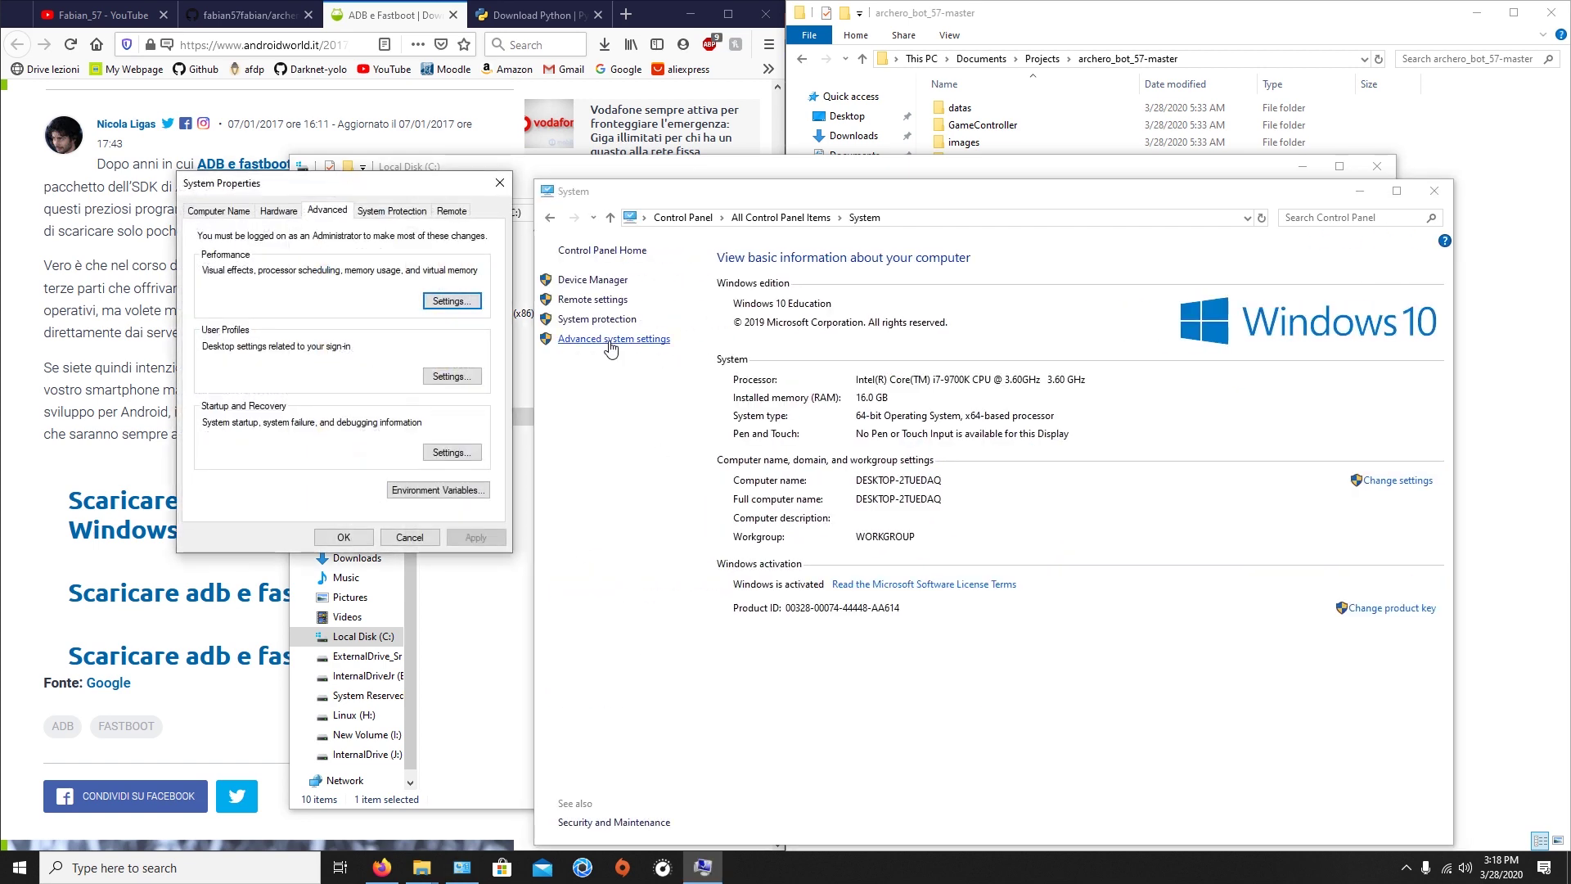
left_click(410, 492)
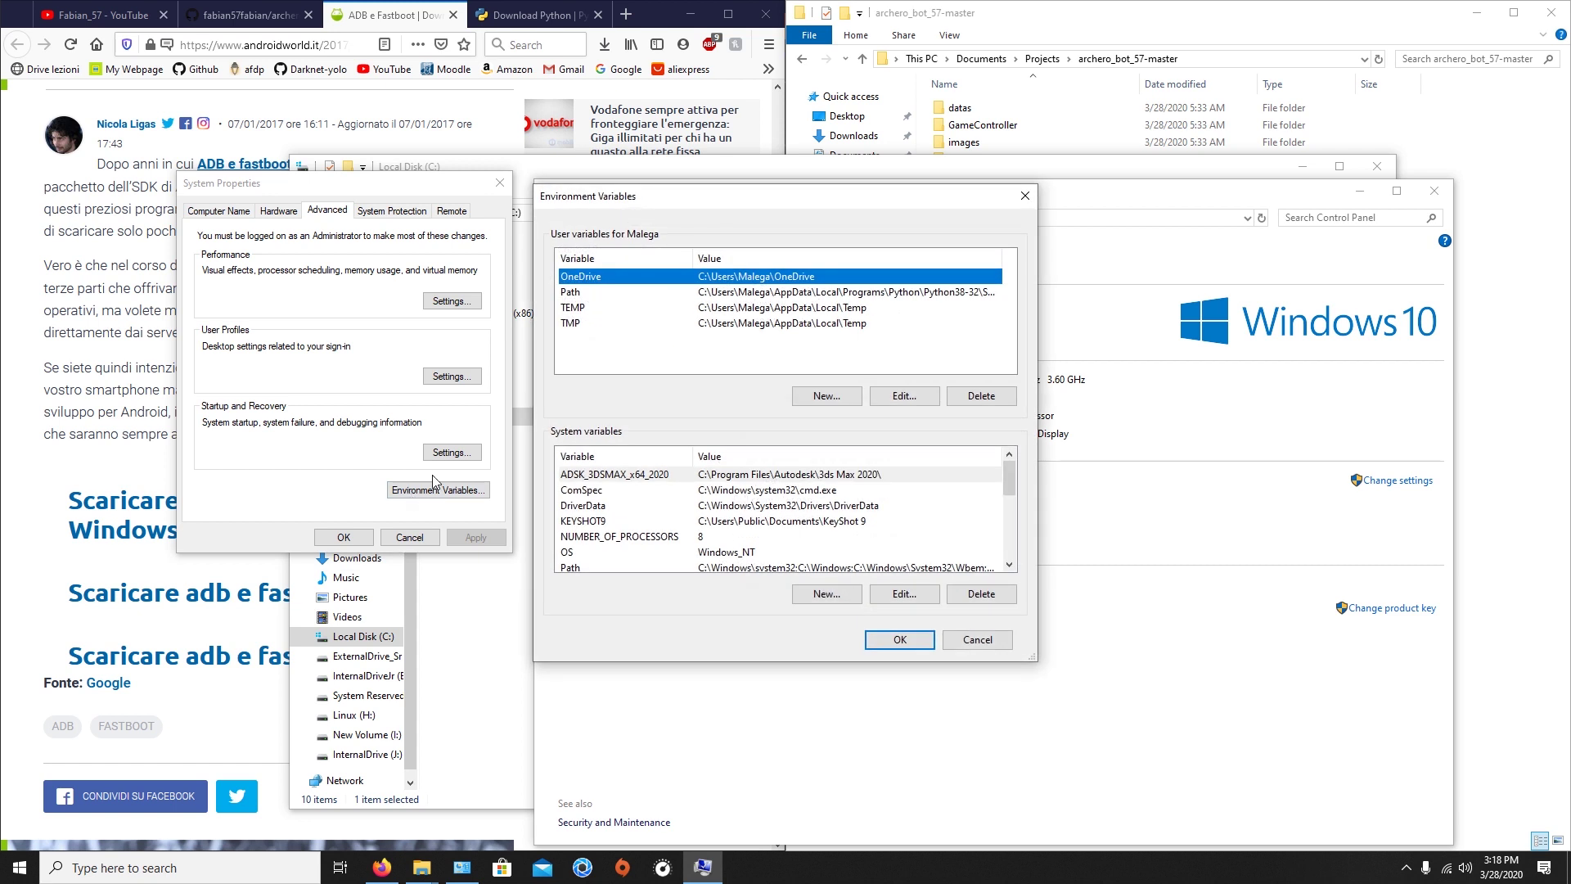
left_click(590, 293)
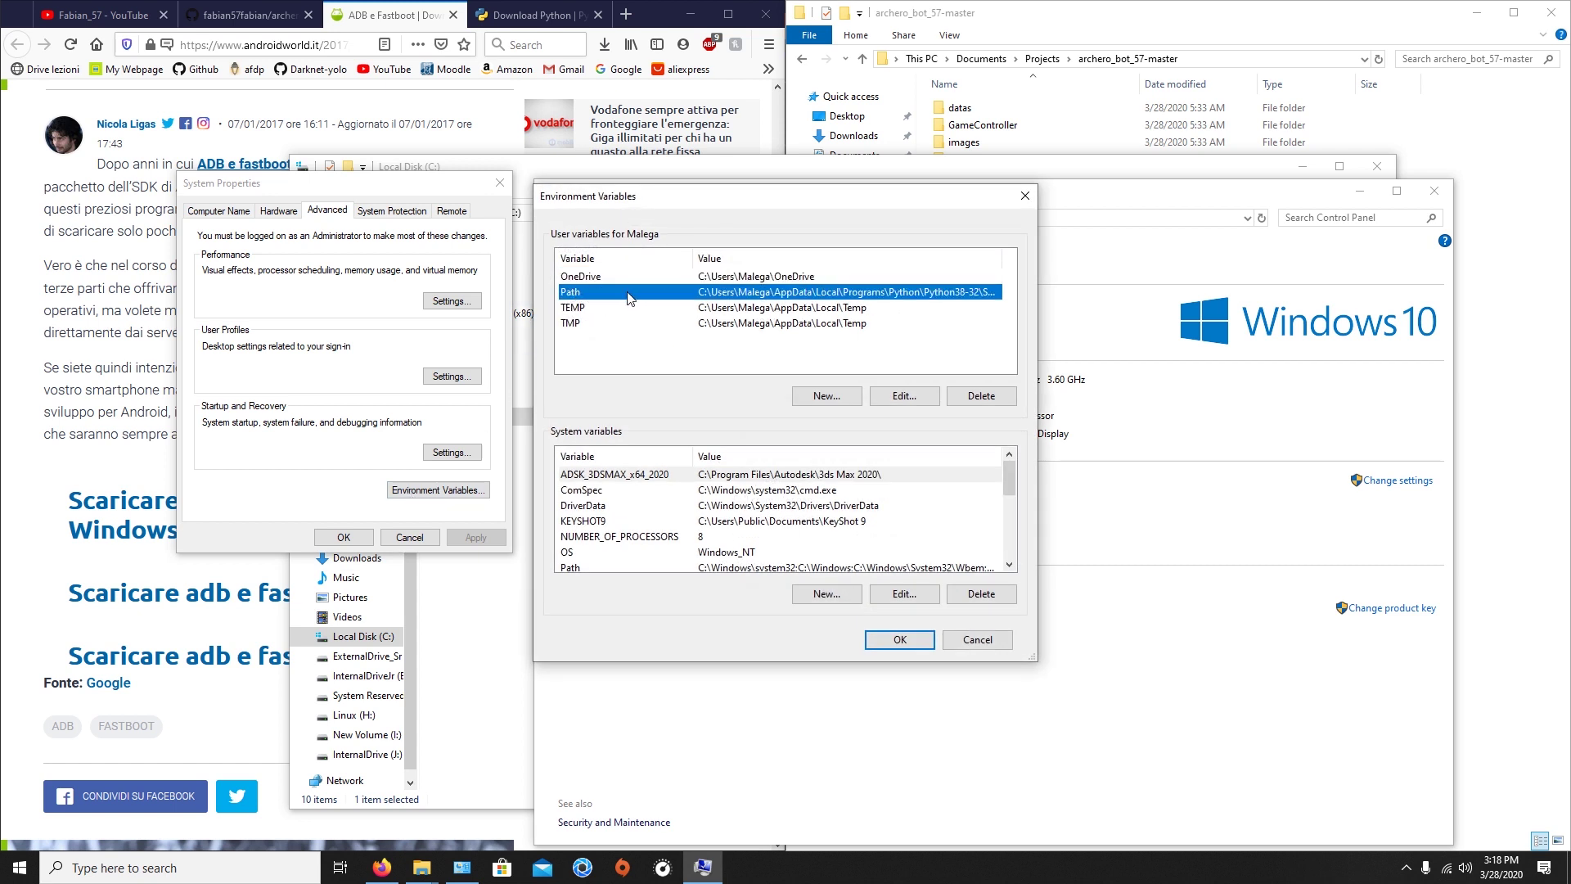
left_click(903, 400)
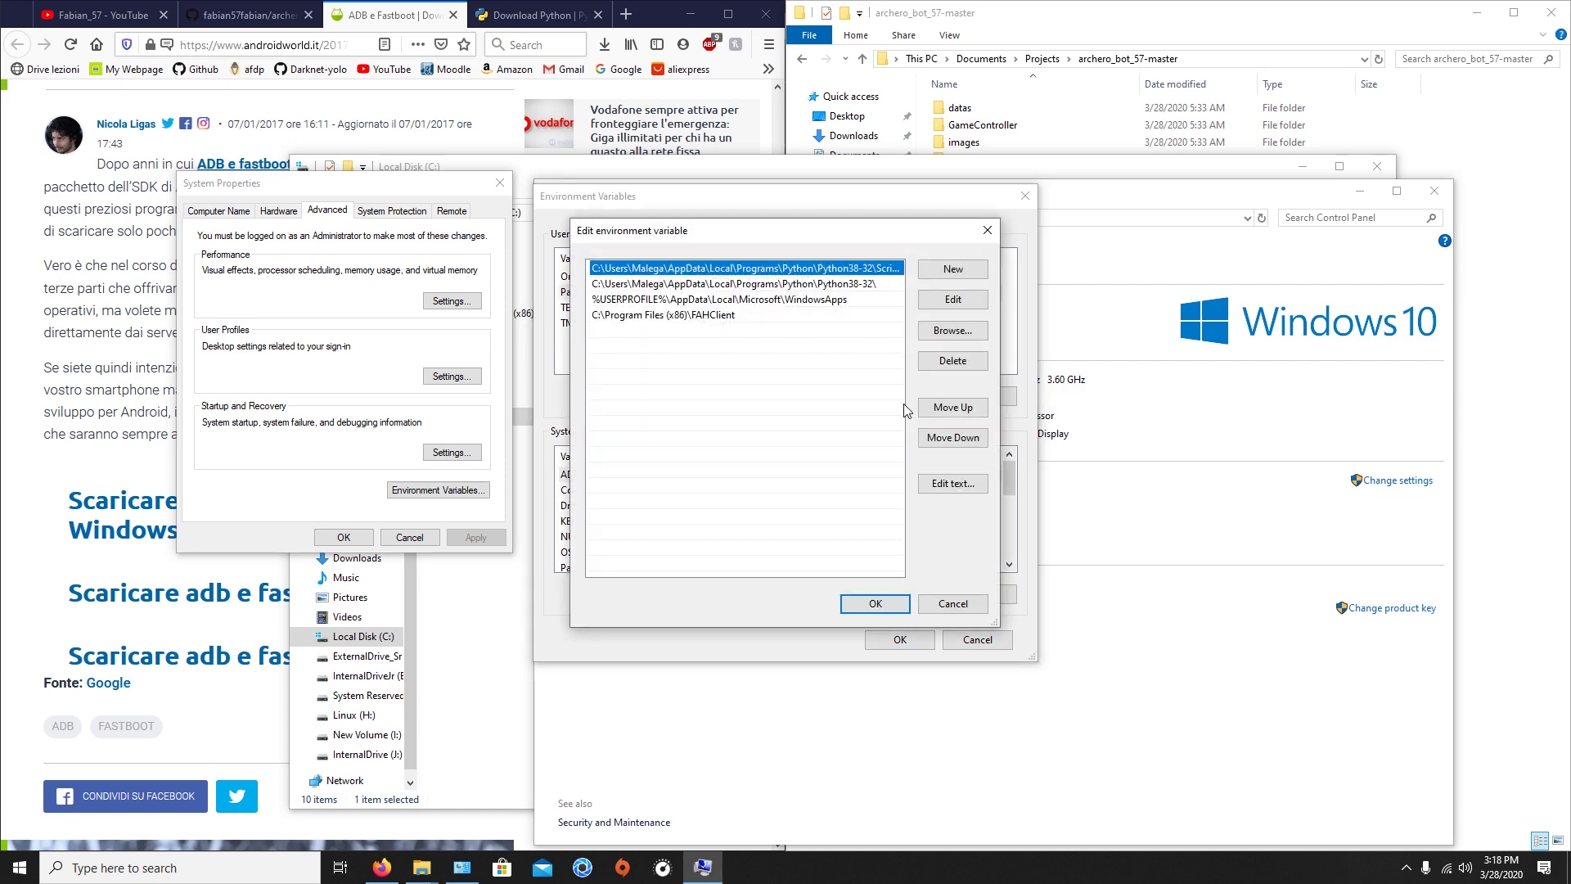
left_click(953, 269)
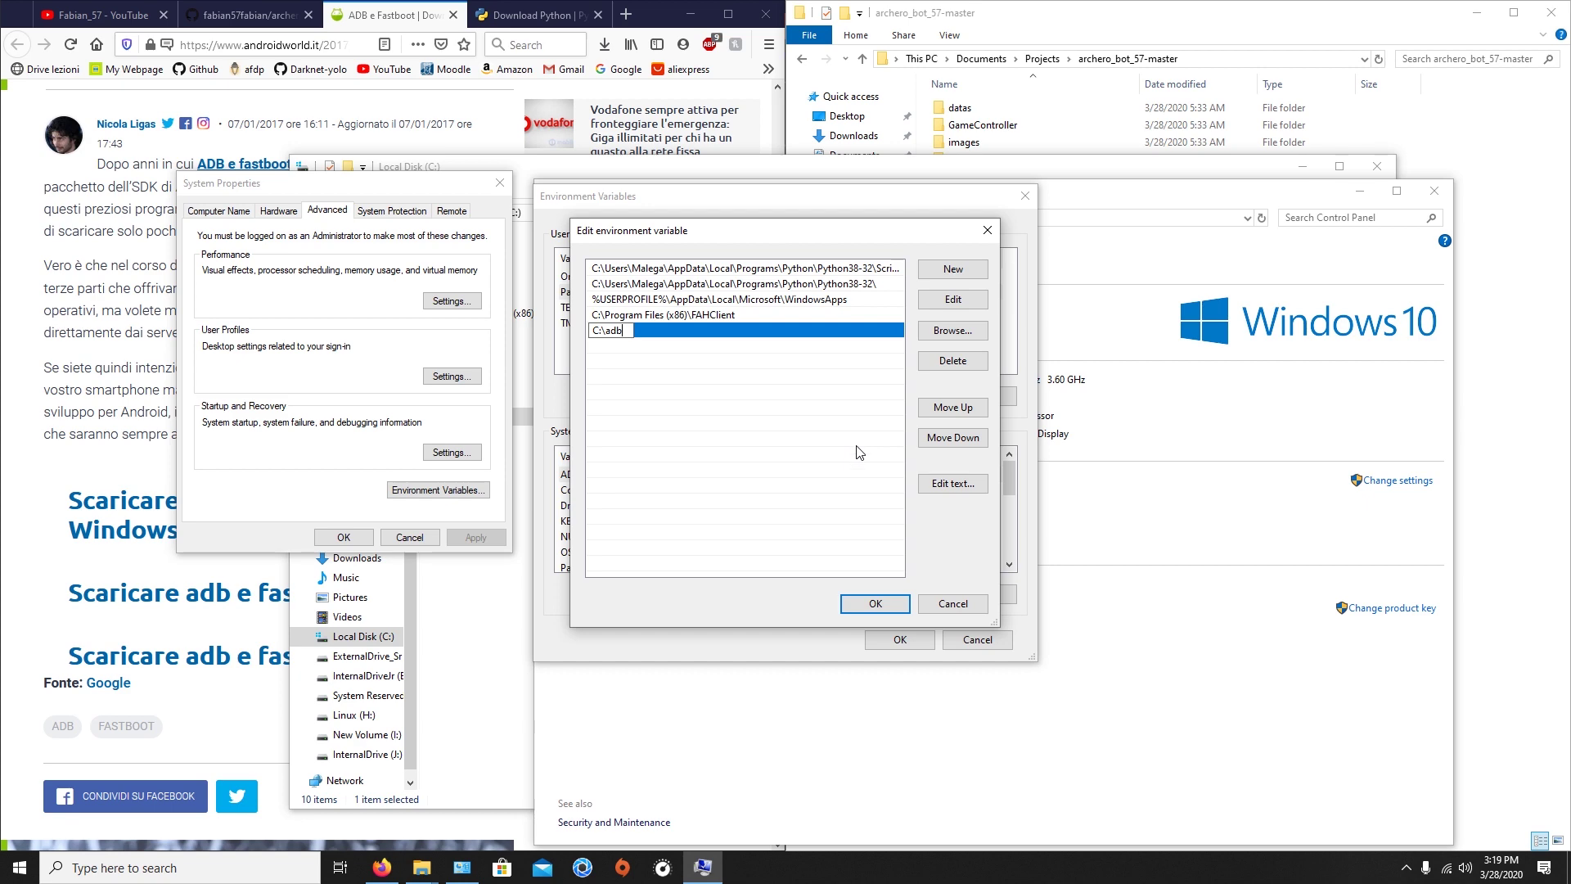
left_click(875, 603)
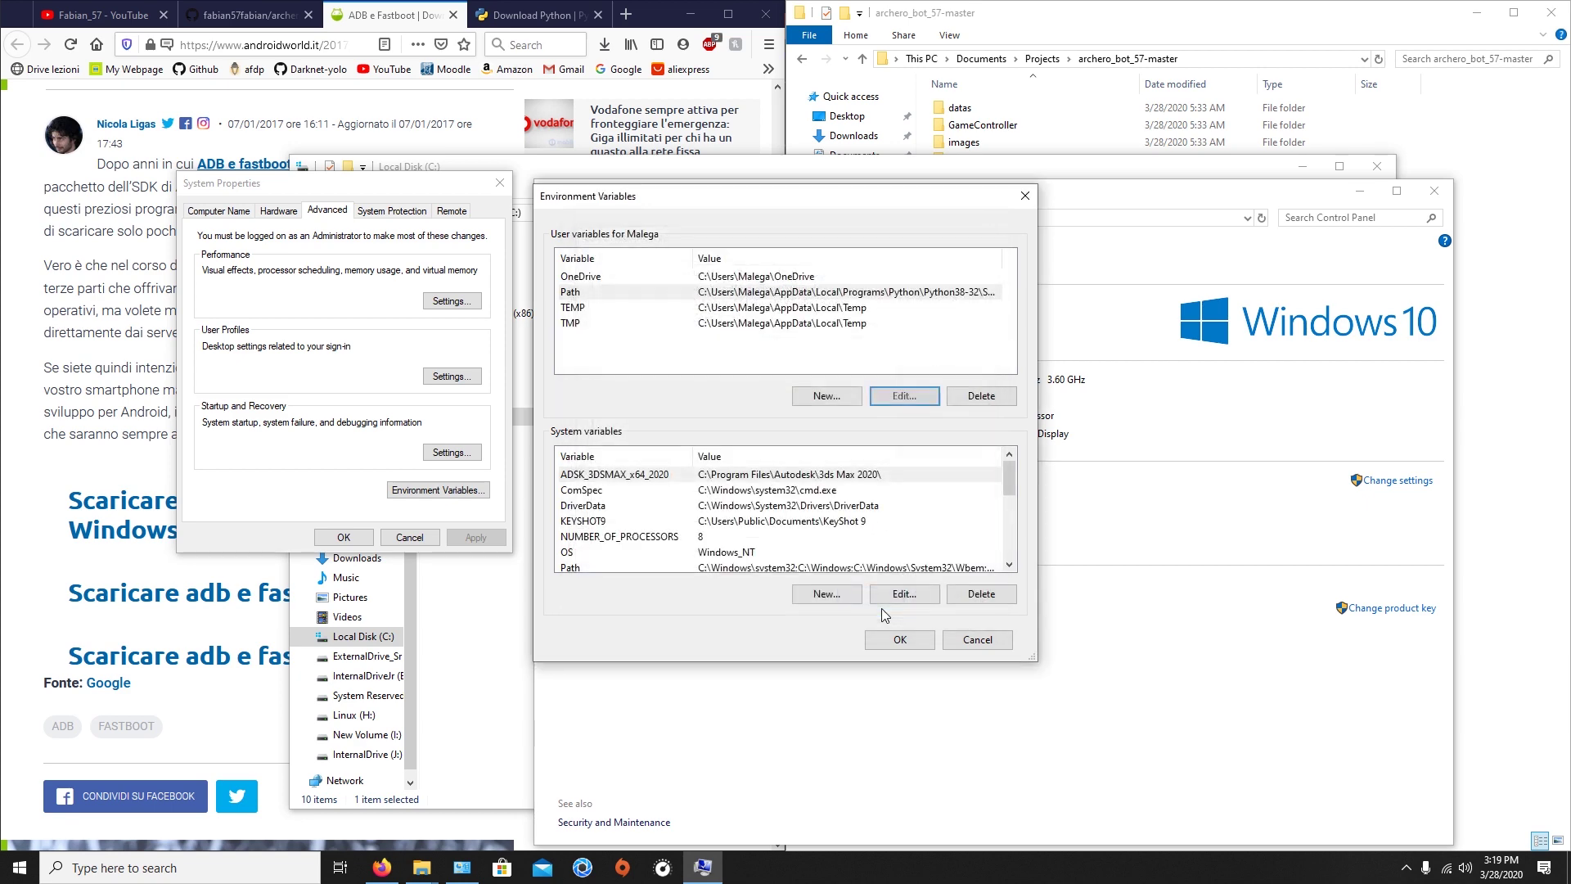
left_click(900, 639)
left_click(1437, 199)
left_click(500, 183)
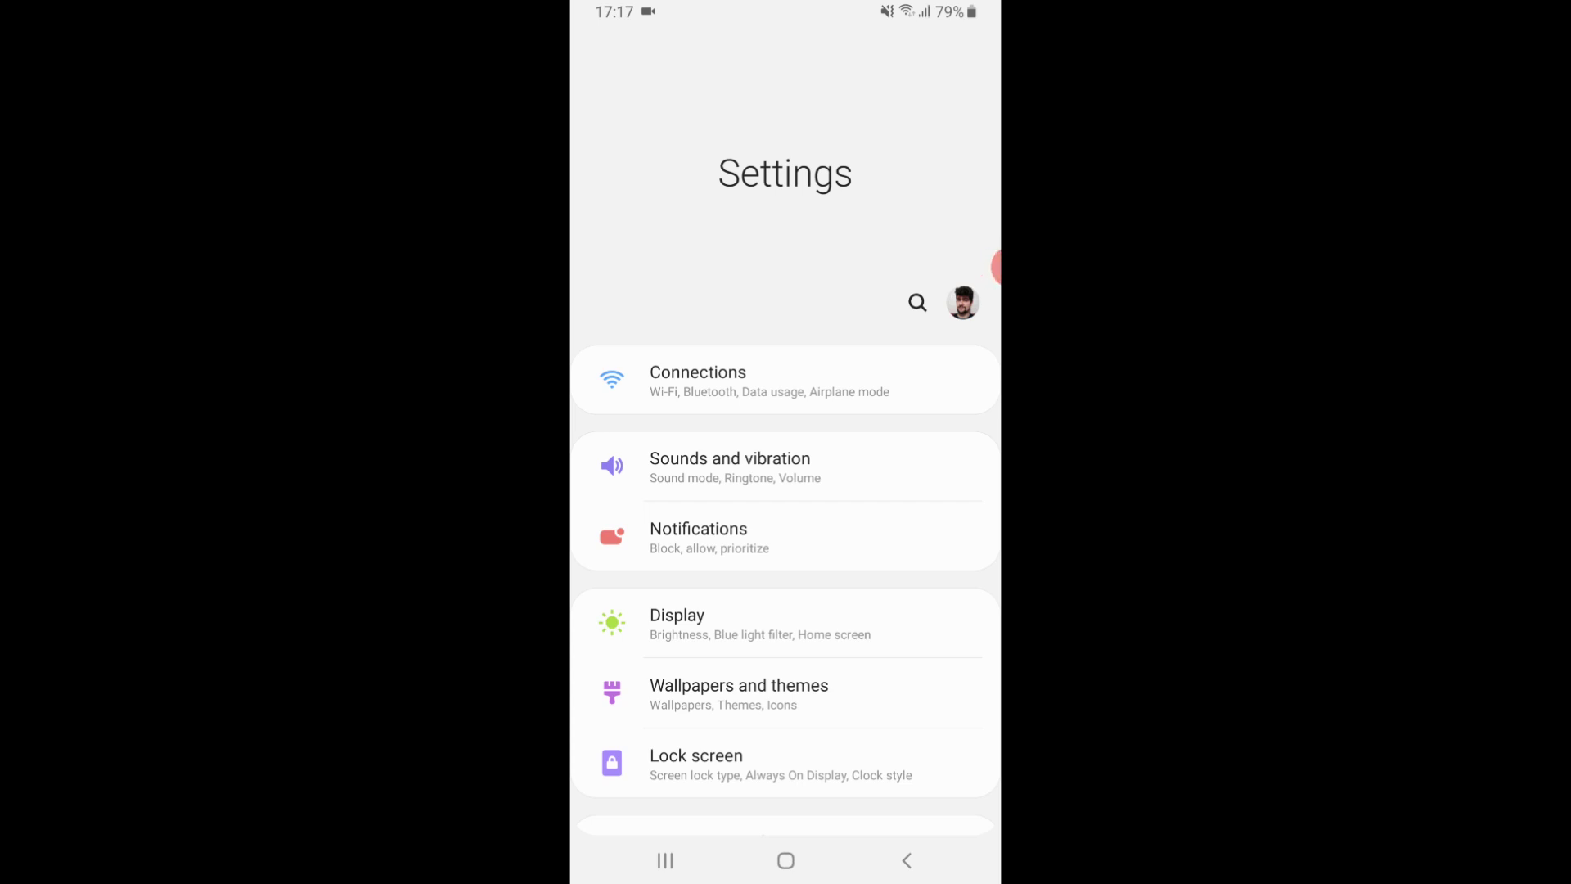
- Tap Build number seven times under About phone > Software information to unlock developer mode
scroll(785, 458, "down", 10)
left_click(863, 800)
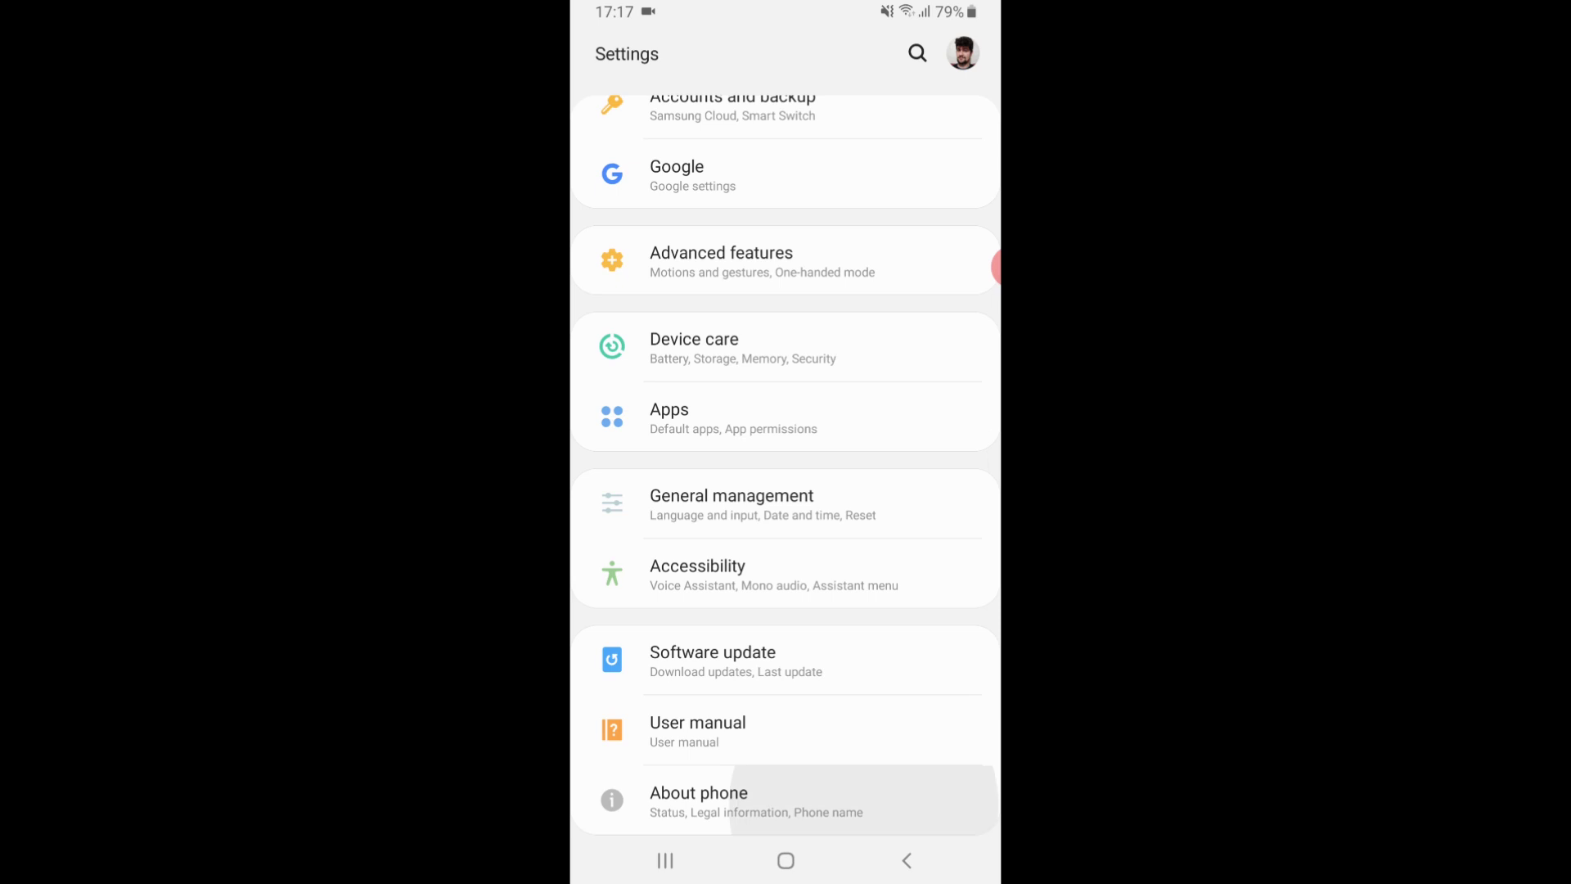
left_click(676, 582)
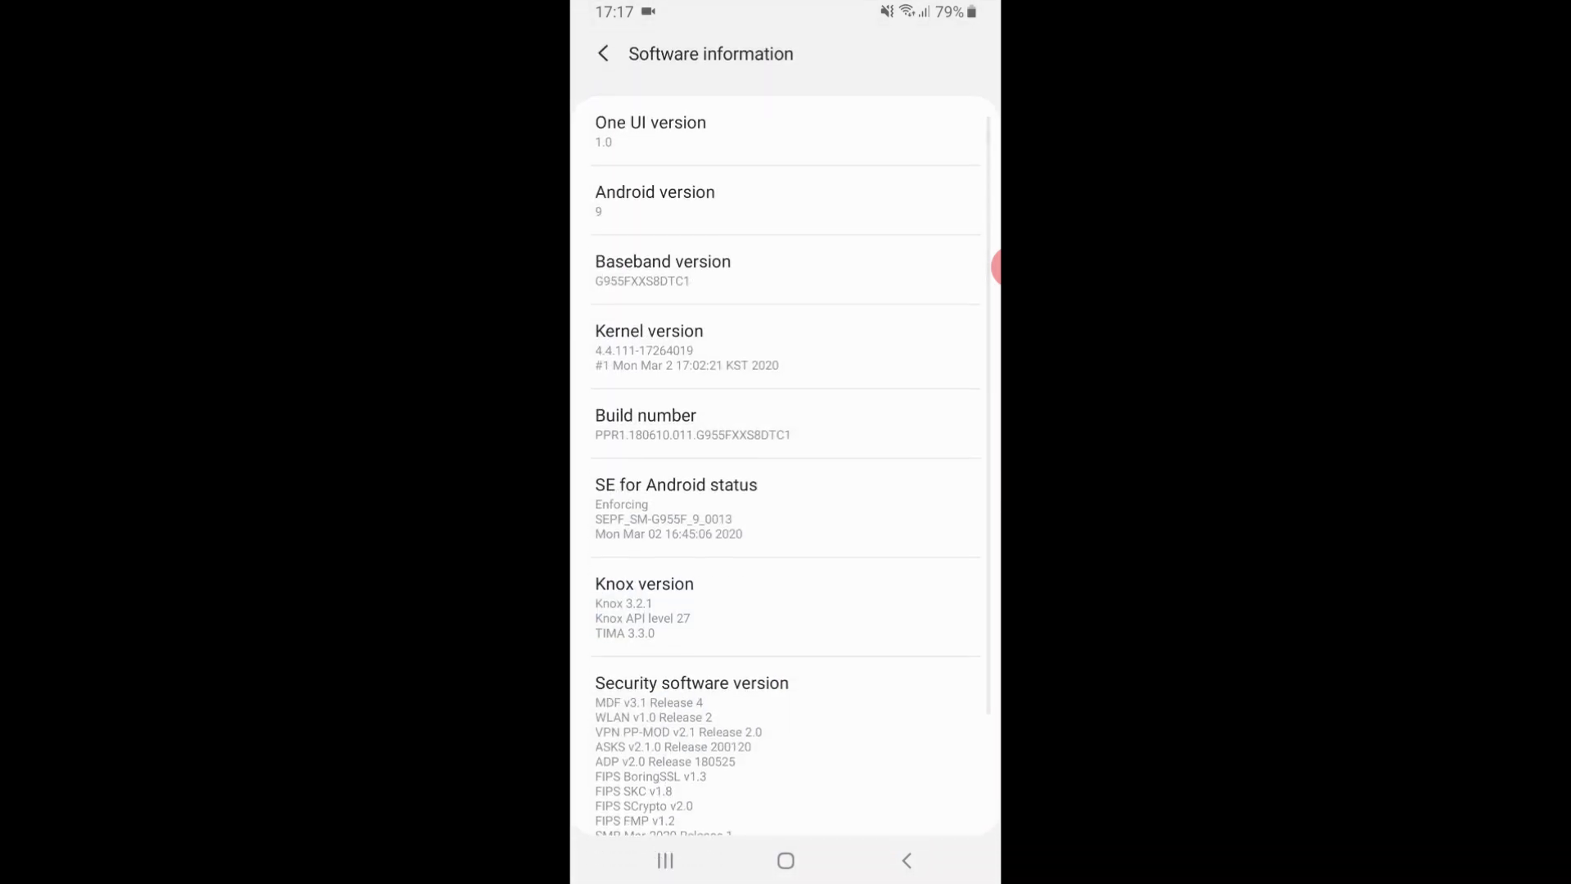
left_click(785, 423)
left_click(786, 423)
left_click(786, 423)
left_click(785, 423)
left_click(786, 423)
left_click(785, 423)
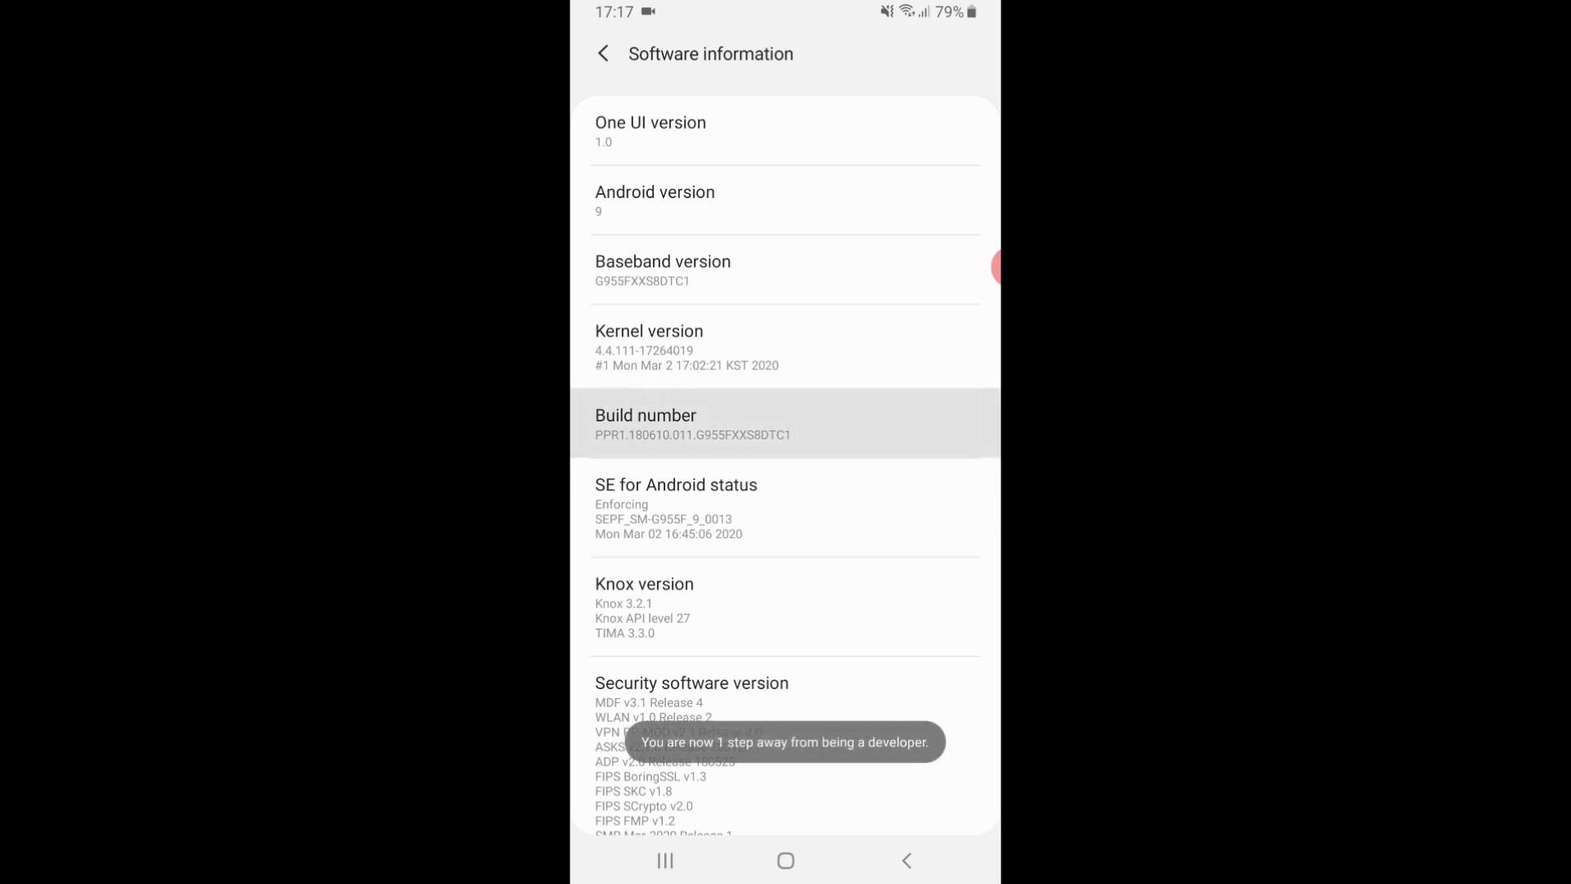
left_click(785, 423)
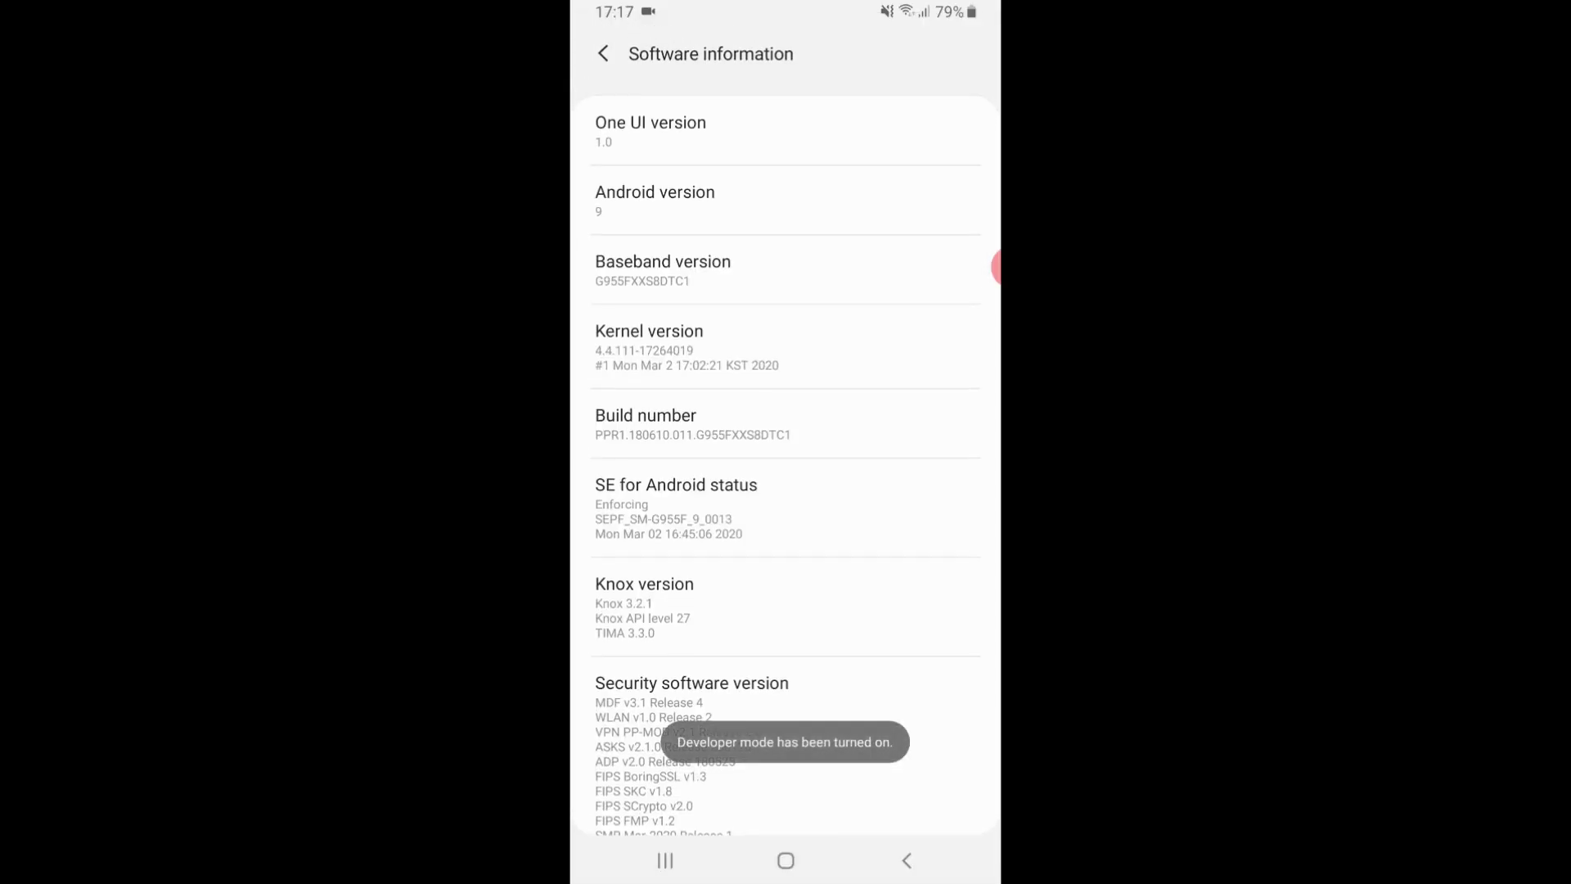
- Return to the main Settings list and open Developer options
left_click(906, 860)
left_click(906, 859)
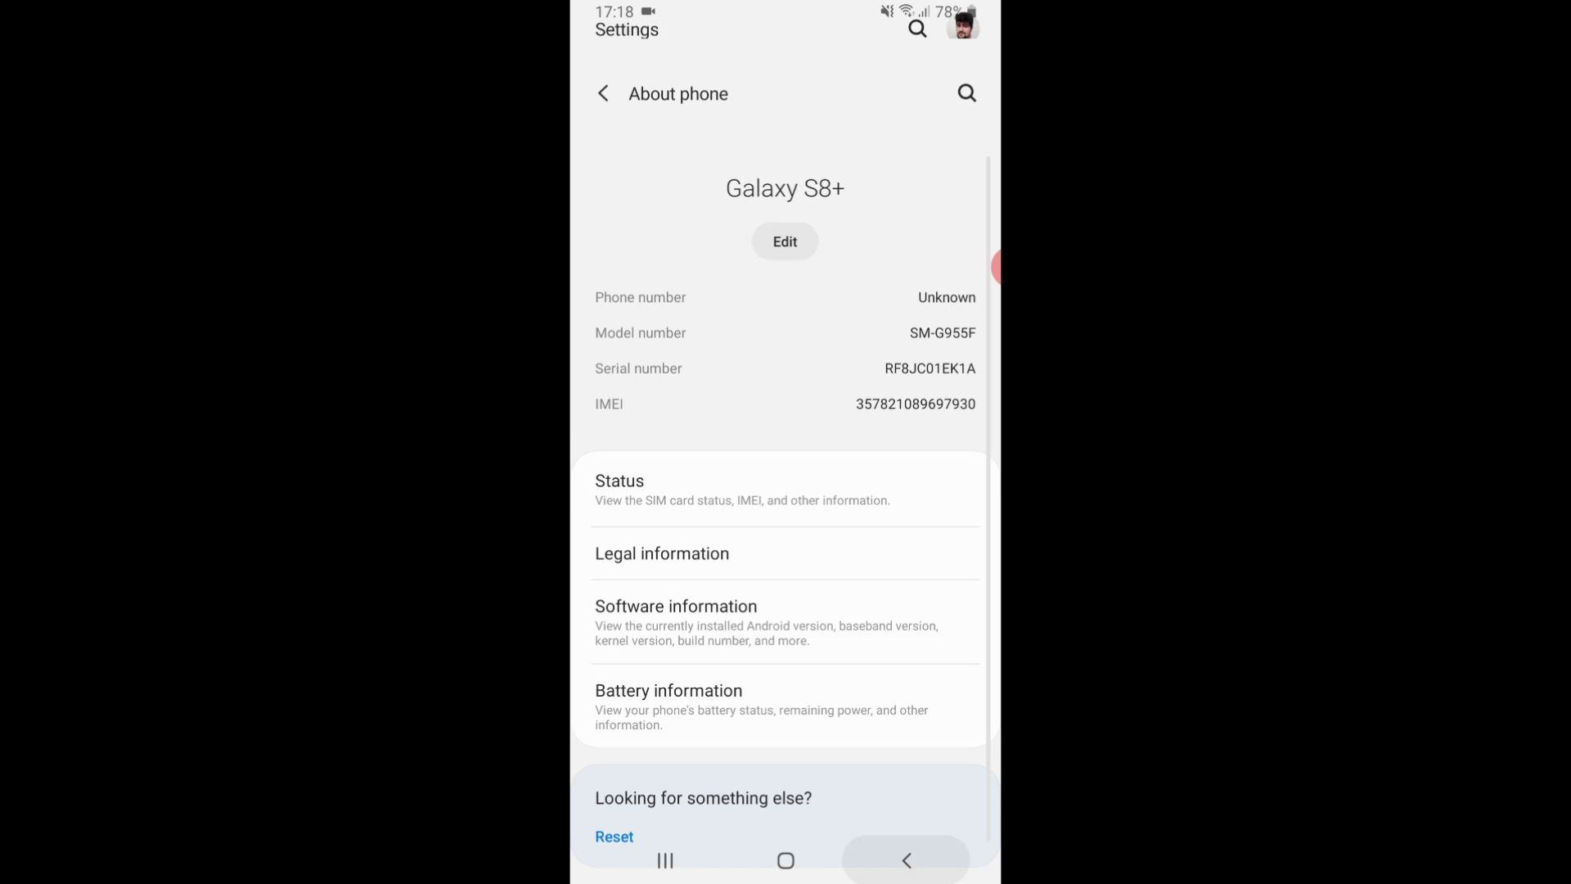
left_click(719, 795)
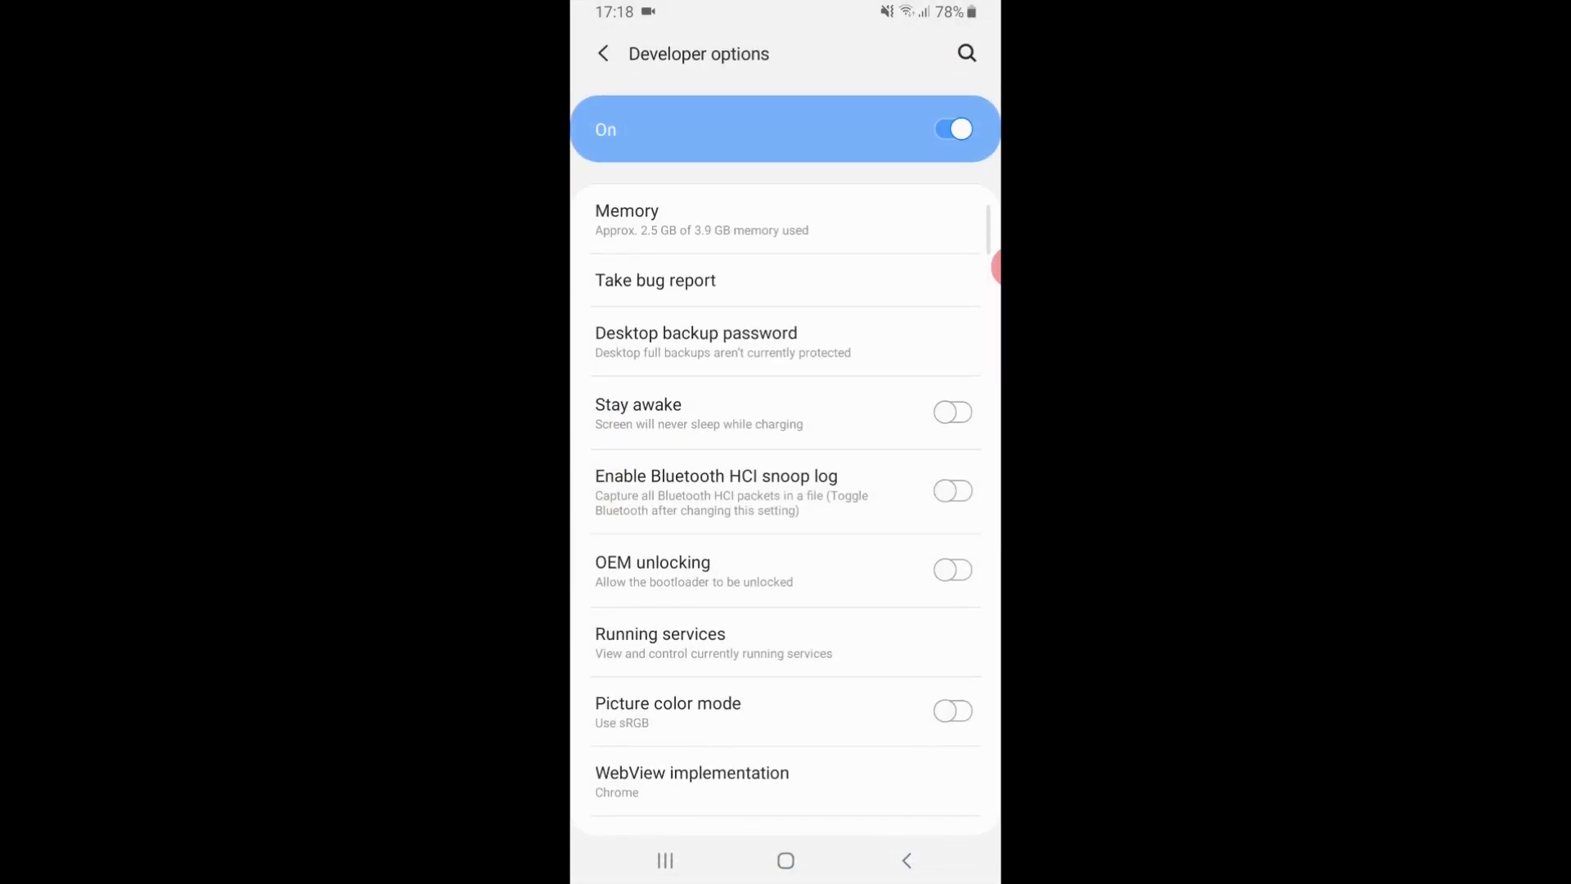
- Switch on USB debugging in Developer options and accept the 'Allow USB debugging?' prompt
scroll(785, 500, "down", 7)
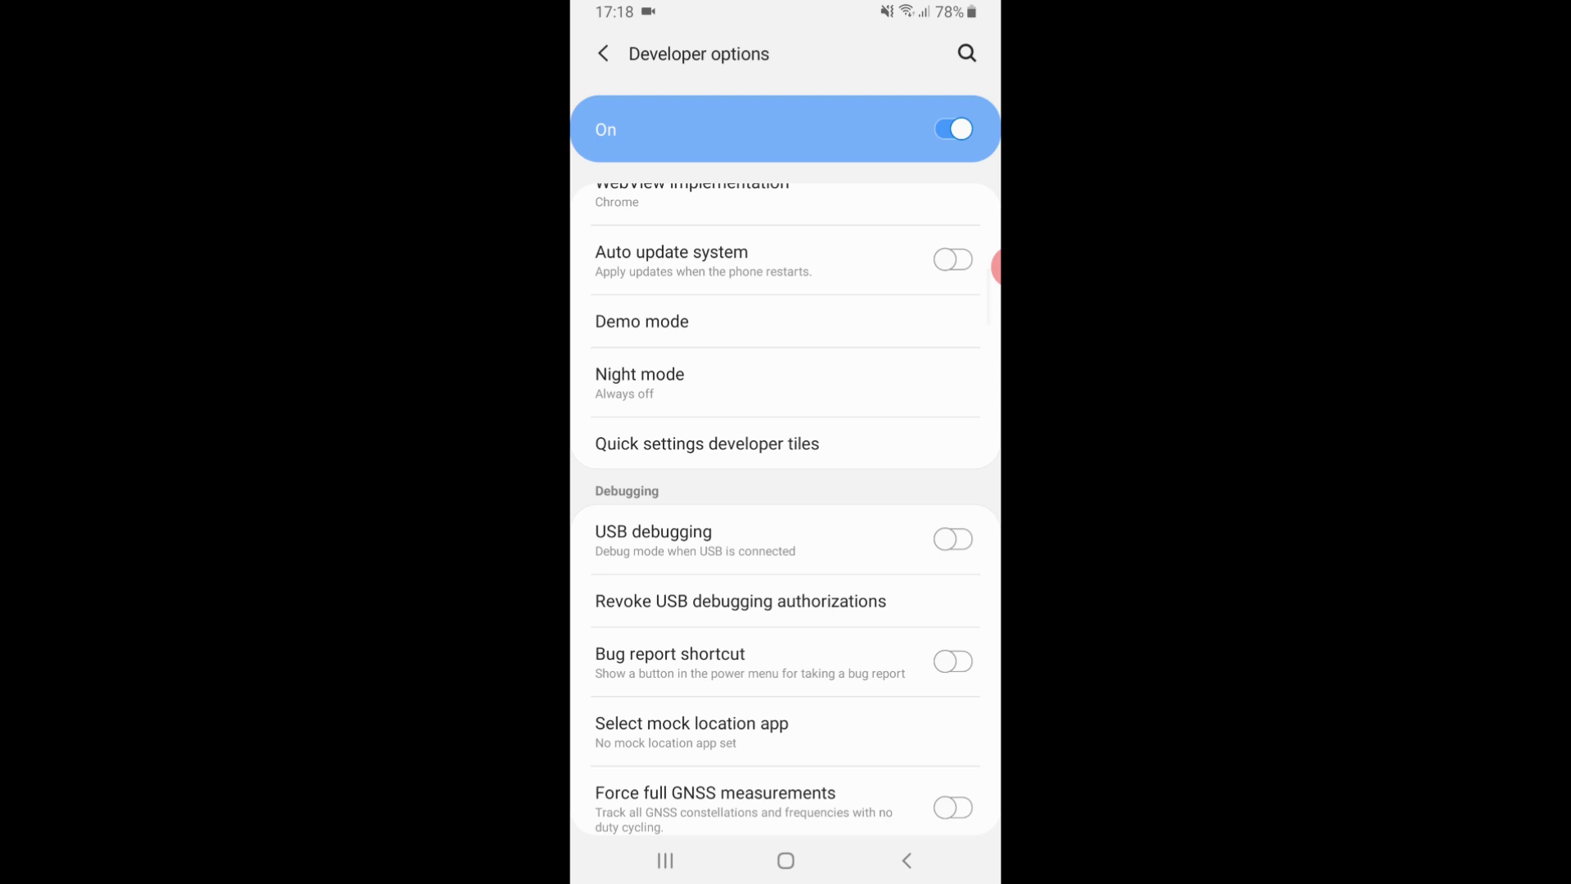
left_click(953, 538)
left_click(883, 776)
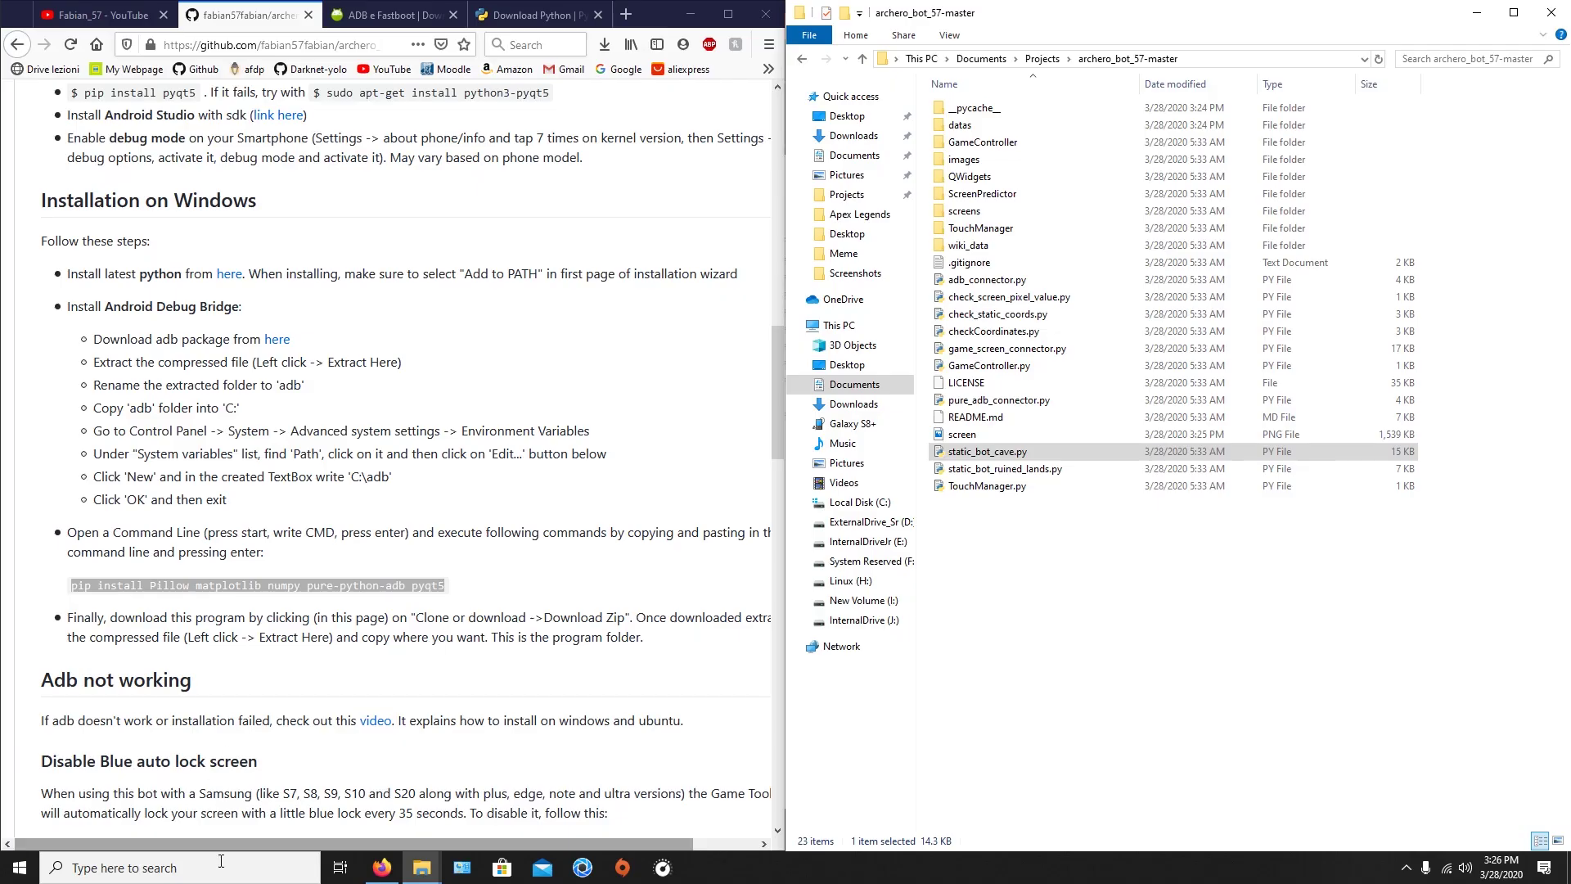
- Launch Command Prompt via the 'cmd' search and run 'adb devices'
left_click(221, 867)
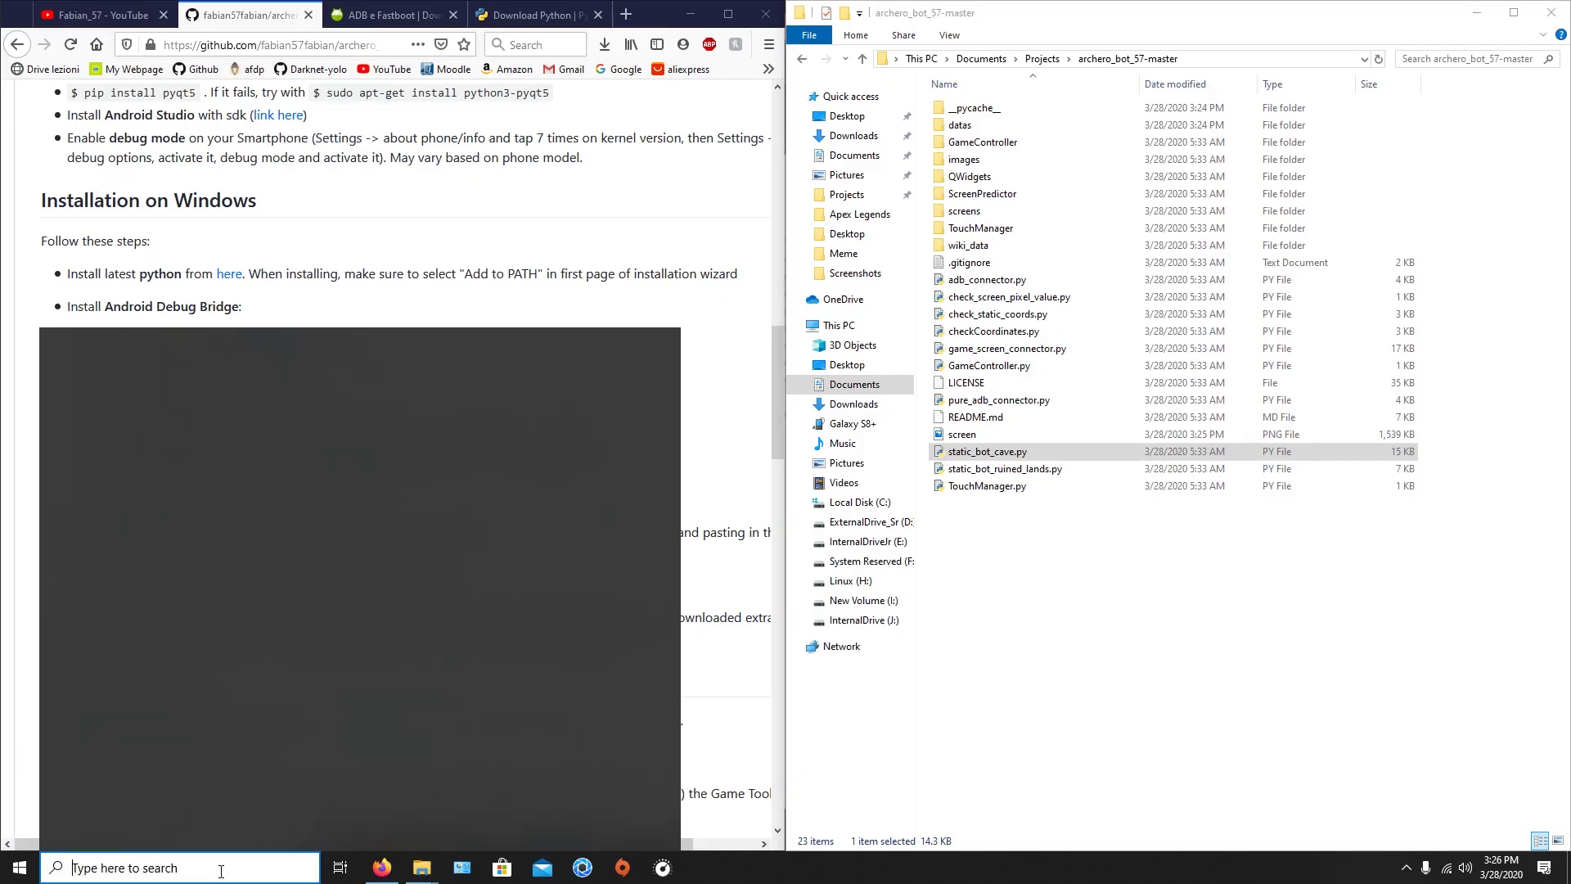
type("cmd")
key("Return")
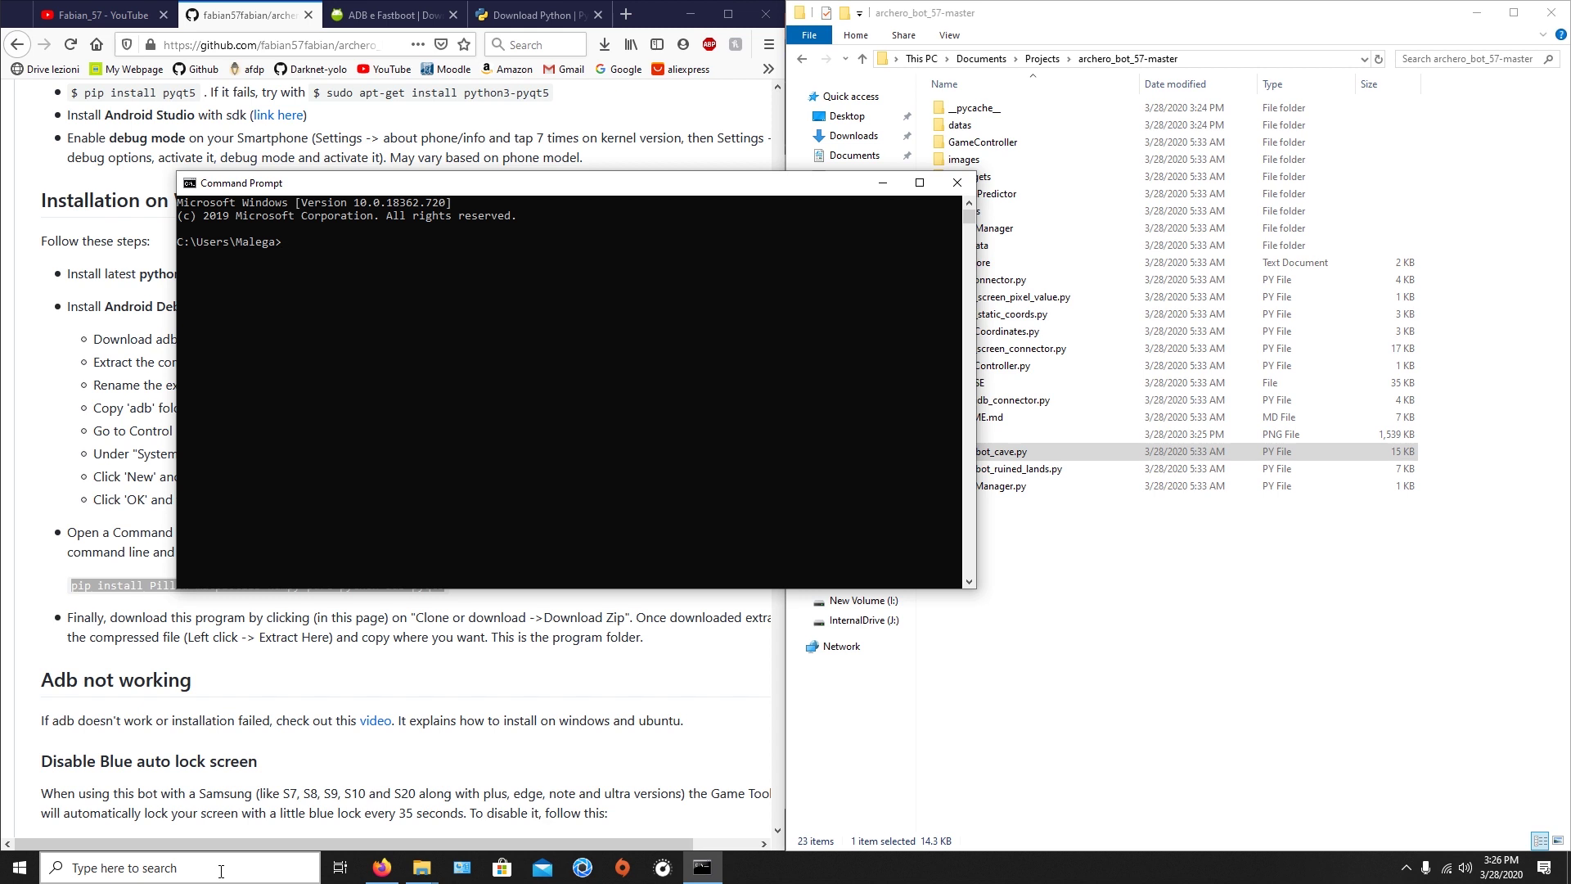
type("adb devices")
key("Return")
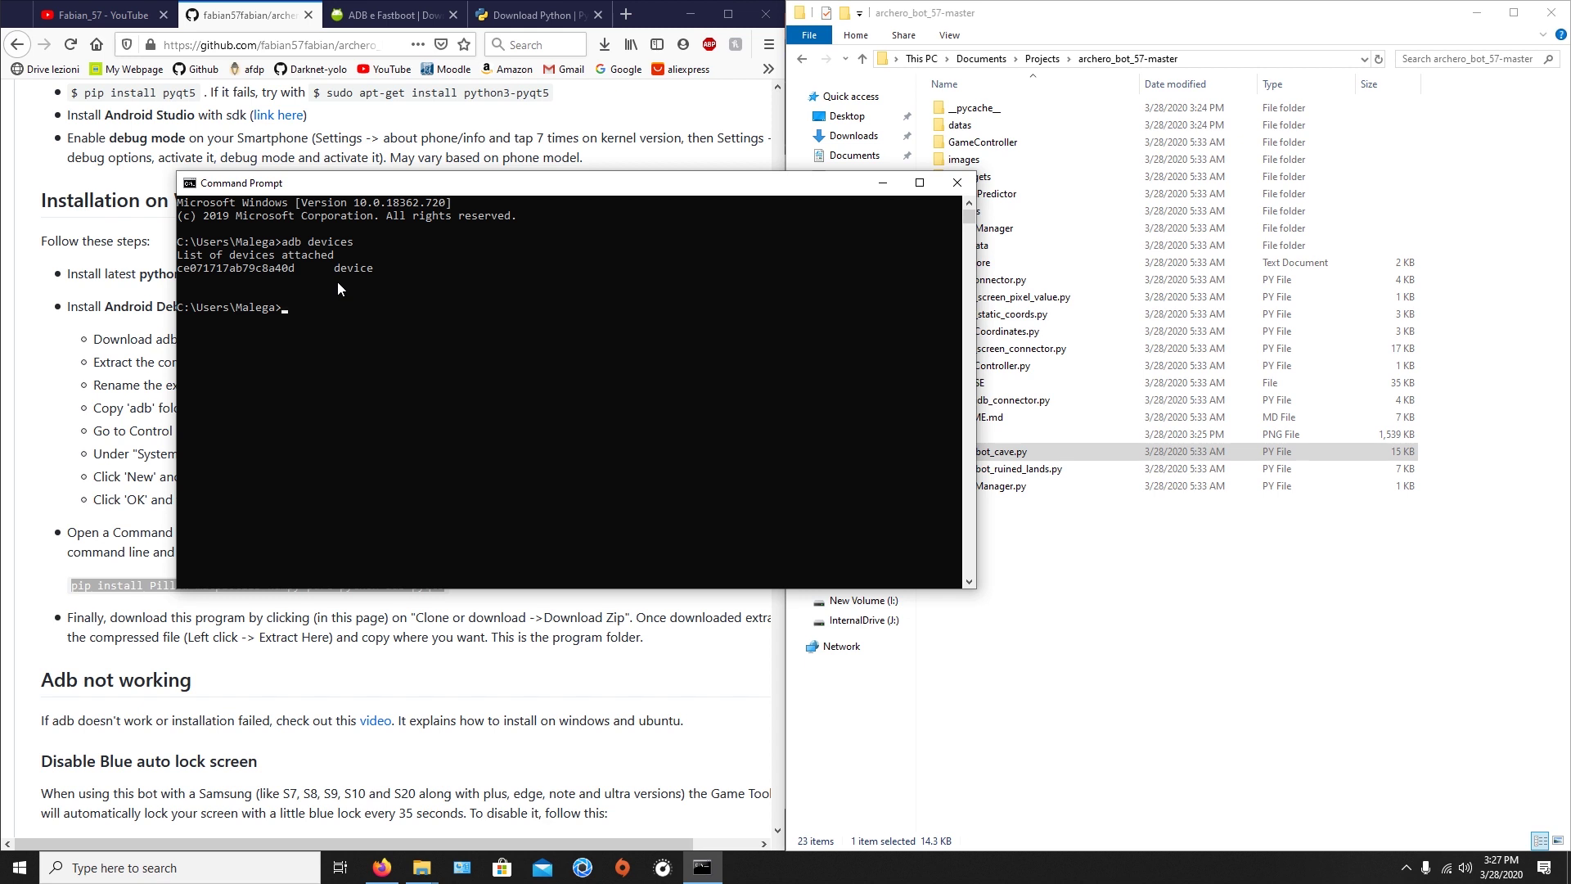
- Rerun 'adb devices' and highlight the word 'device' in the listing
key("Up")
key("Return")
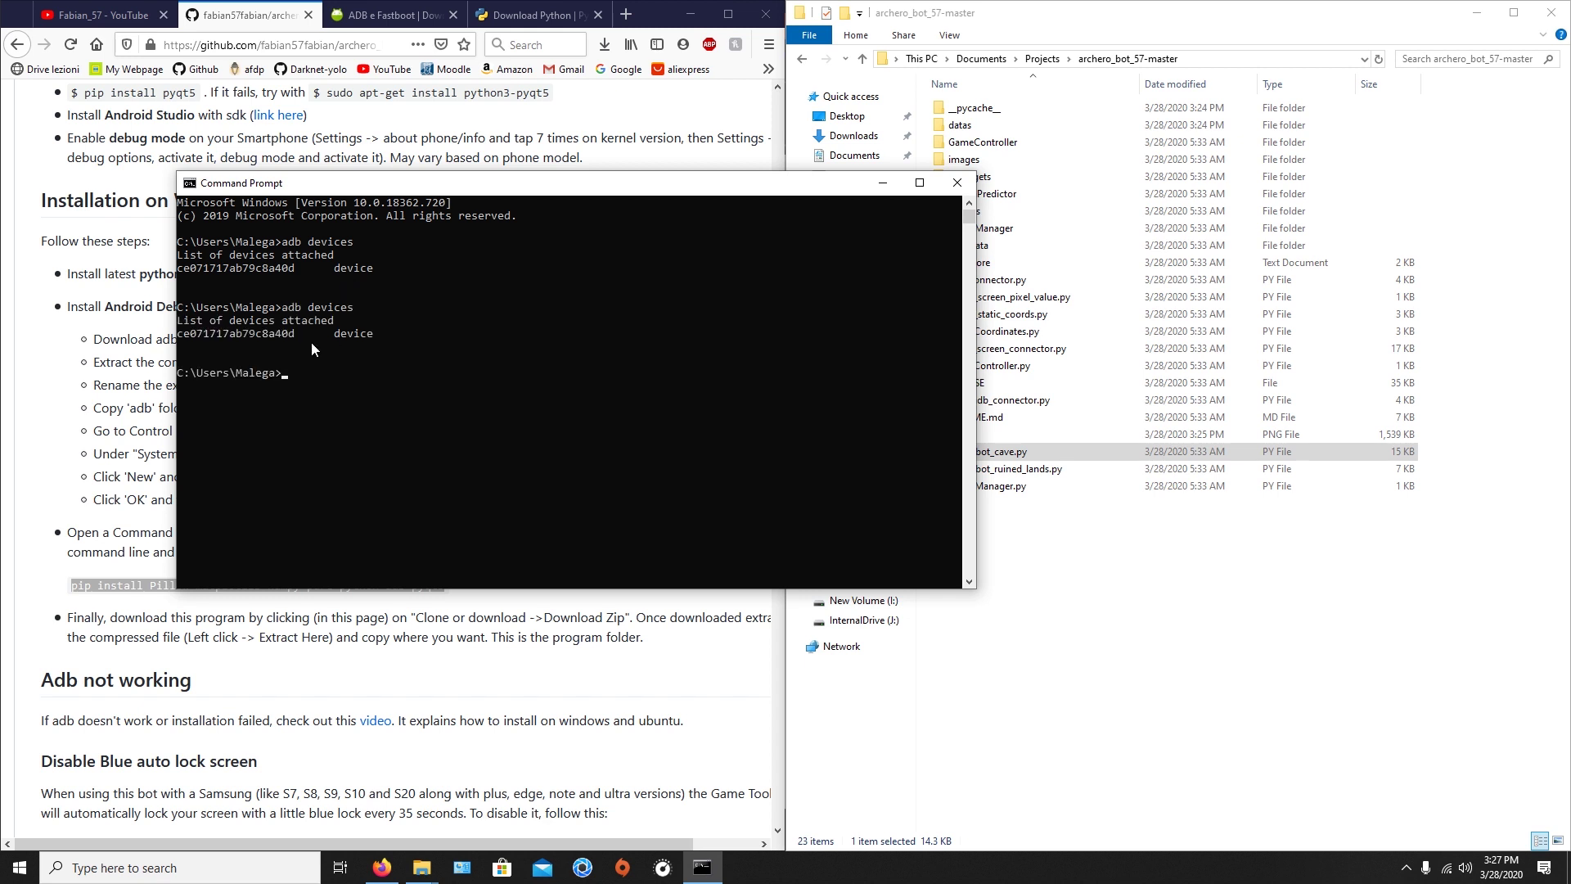
left_click_drag(306, 337, 186, 336)
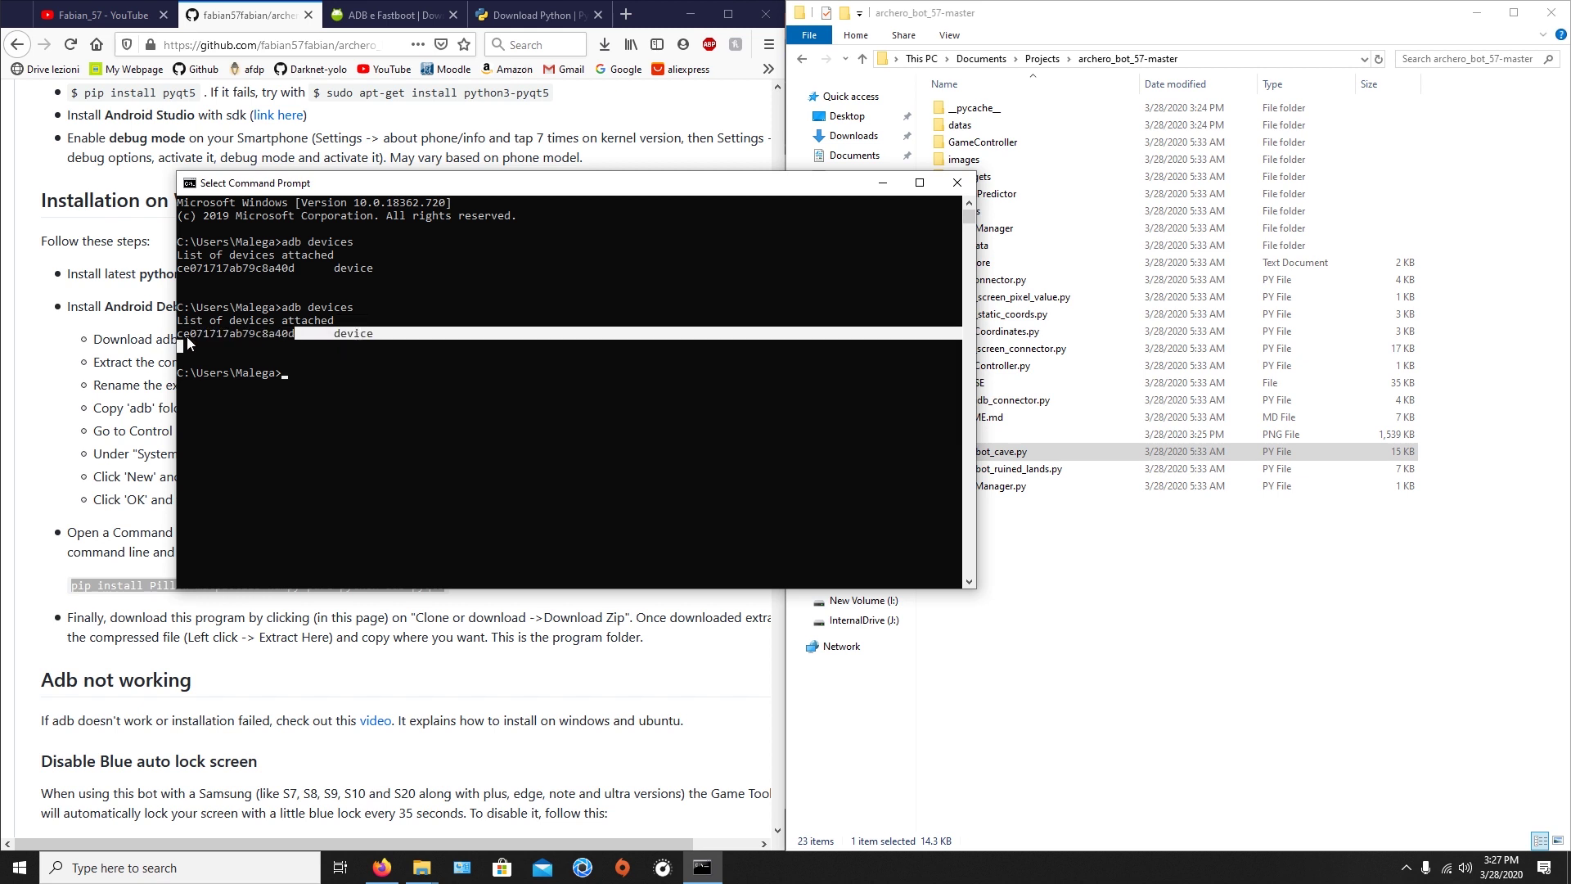
left_click(212, 335)
left_click_drag(340, 336, 177, 338)
left_click(370, 335)
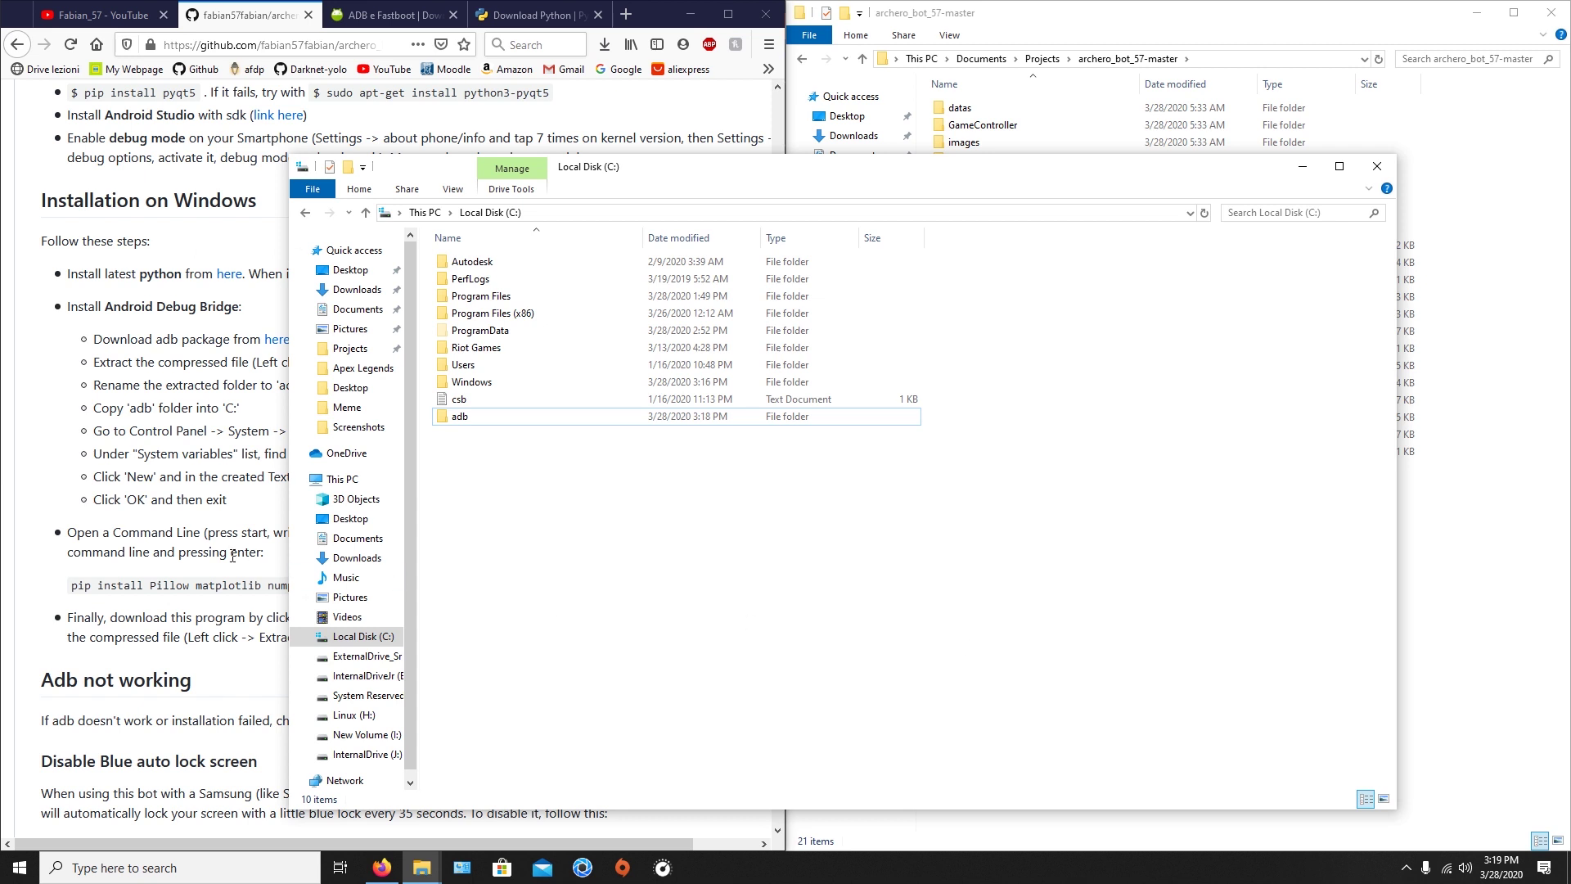
- Copy the README's 'pip install Pillow matplotlib numpy pure-python-adb pyqt5' command
left_click(187, 567)
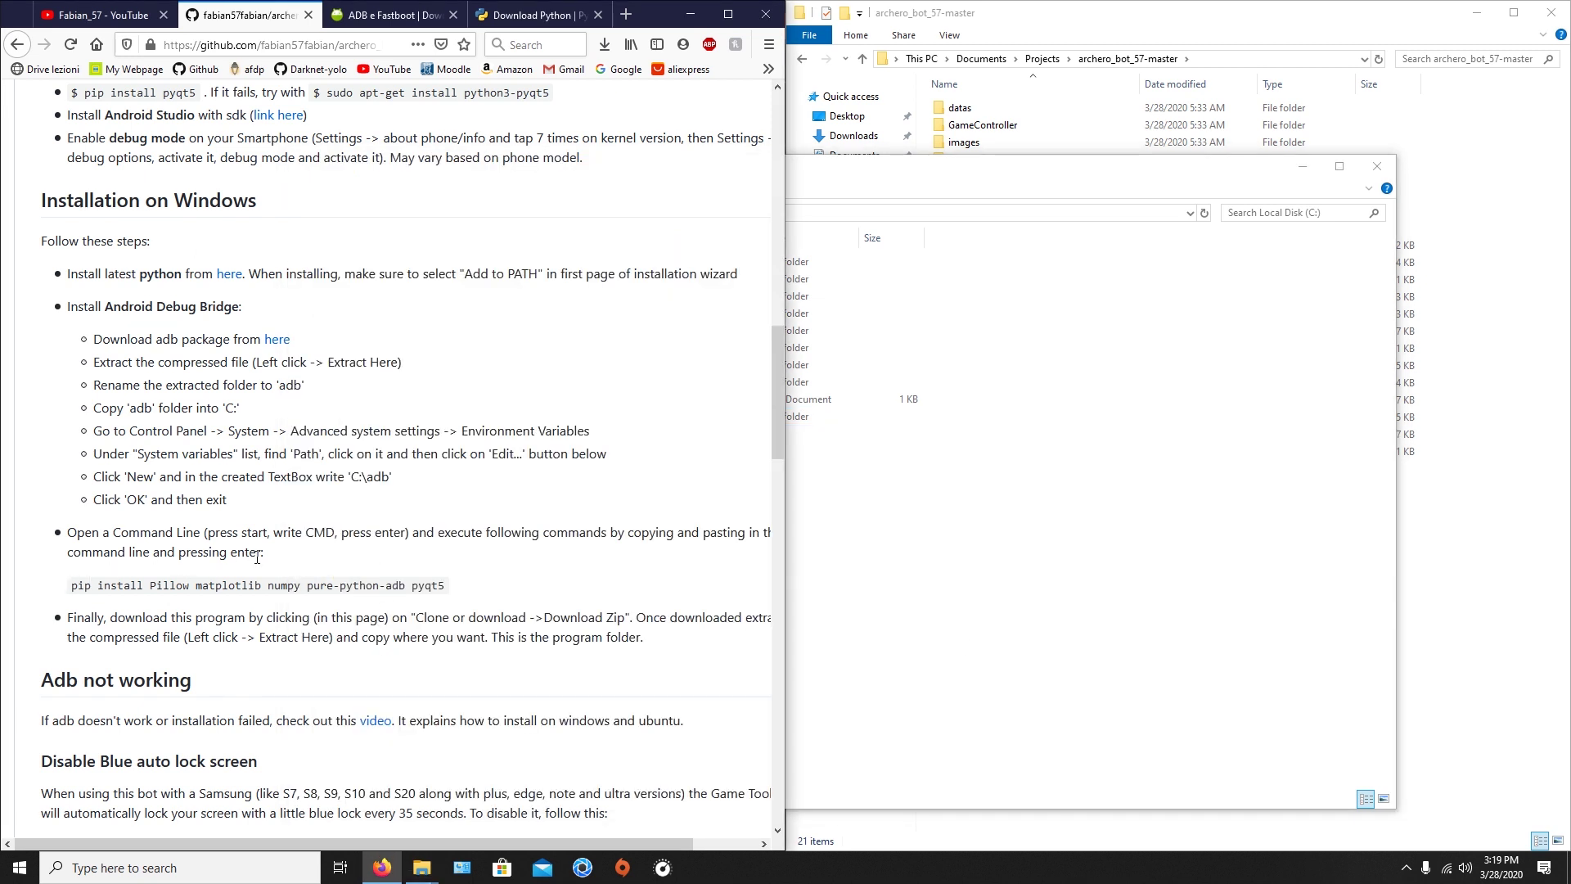
left_click_drag(446, 588, 74, 585)
right_click(96, 586)
left_click(117, 596)
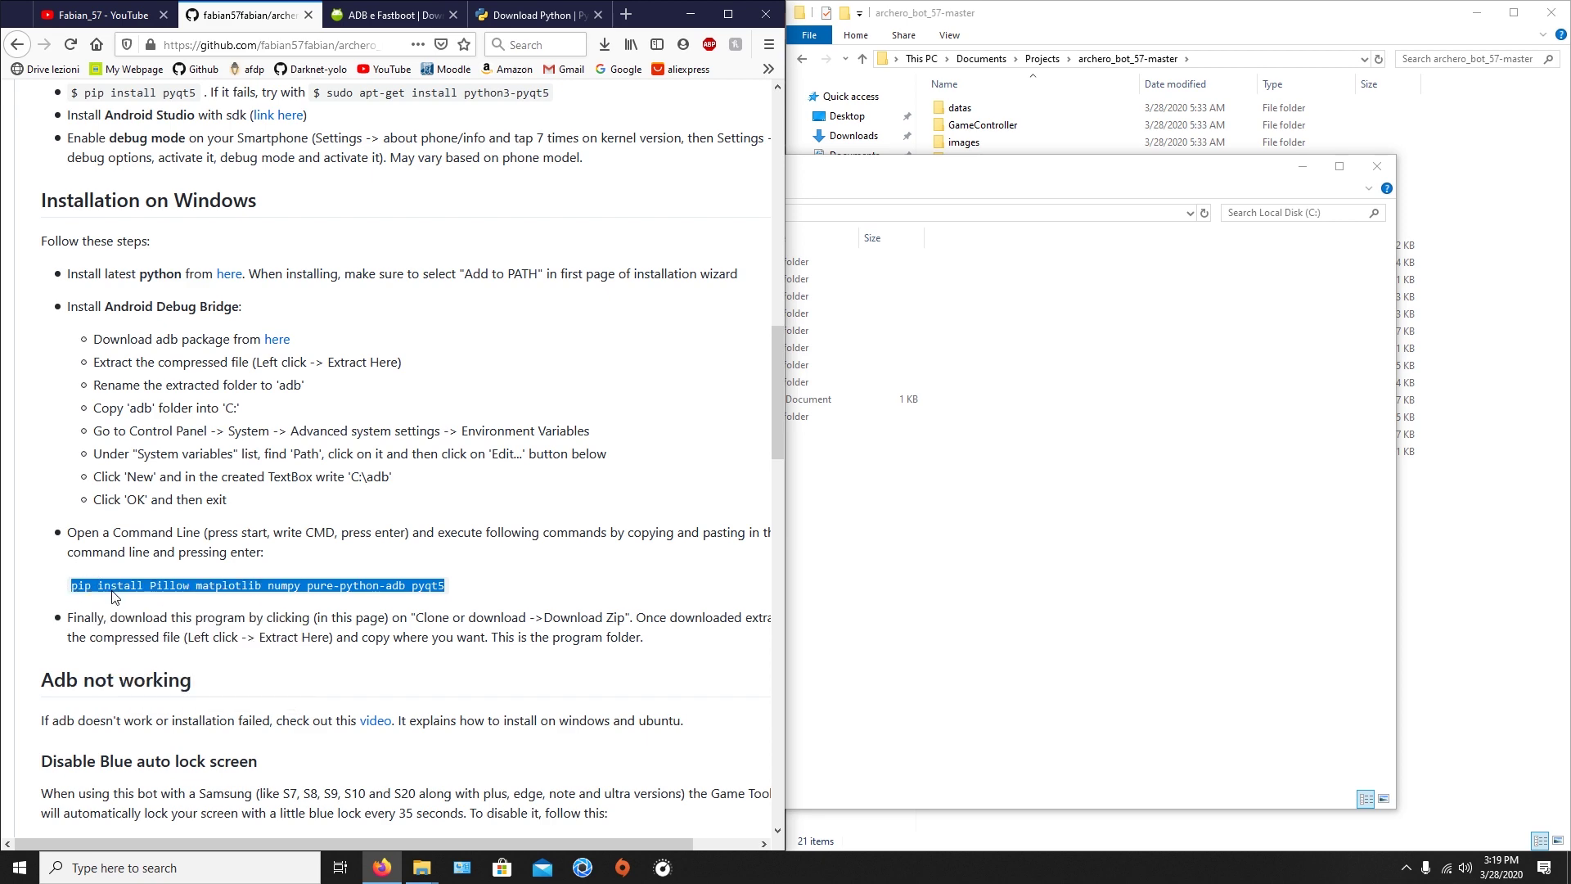
- Launch a new Command Prompt from the Start search
left_click(248, 869)
type("cmd")
key("Return")
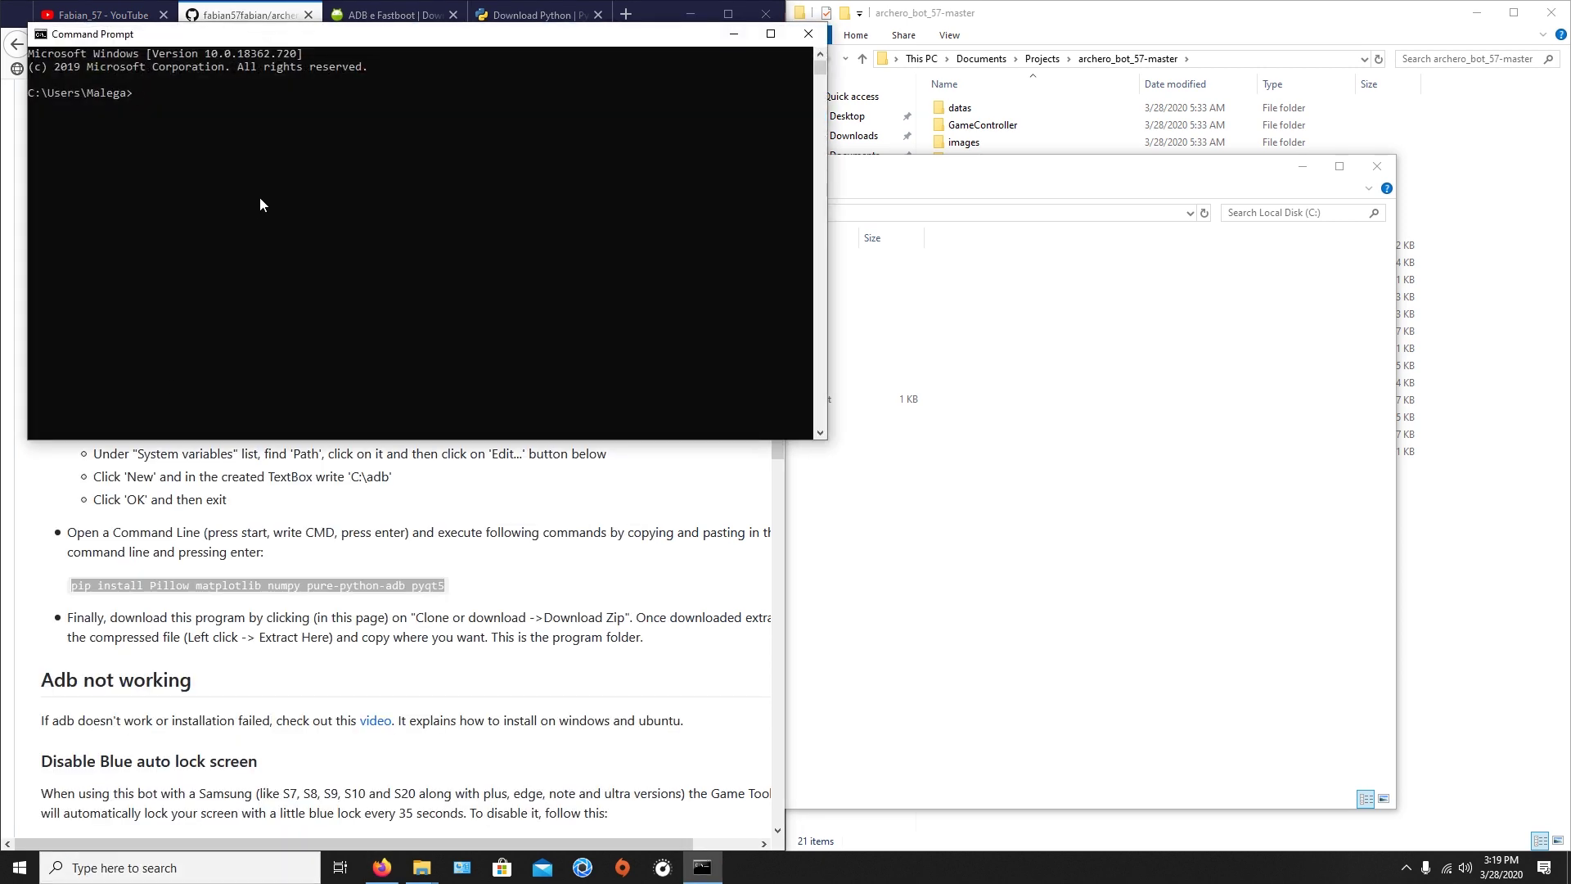
- Run the pasted pip install command, confirm the packages installed, then close Command Prompt
key("ctrl+v")
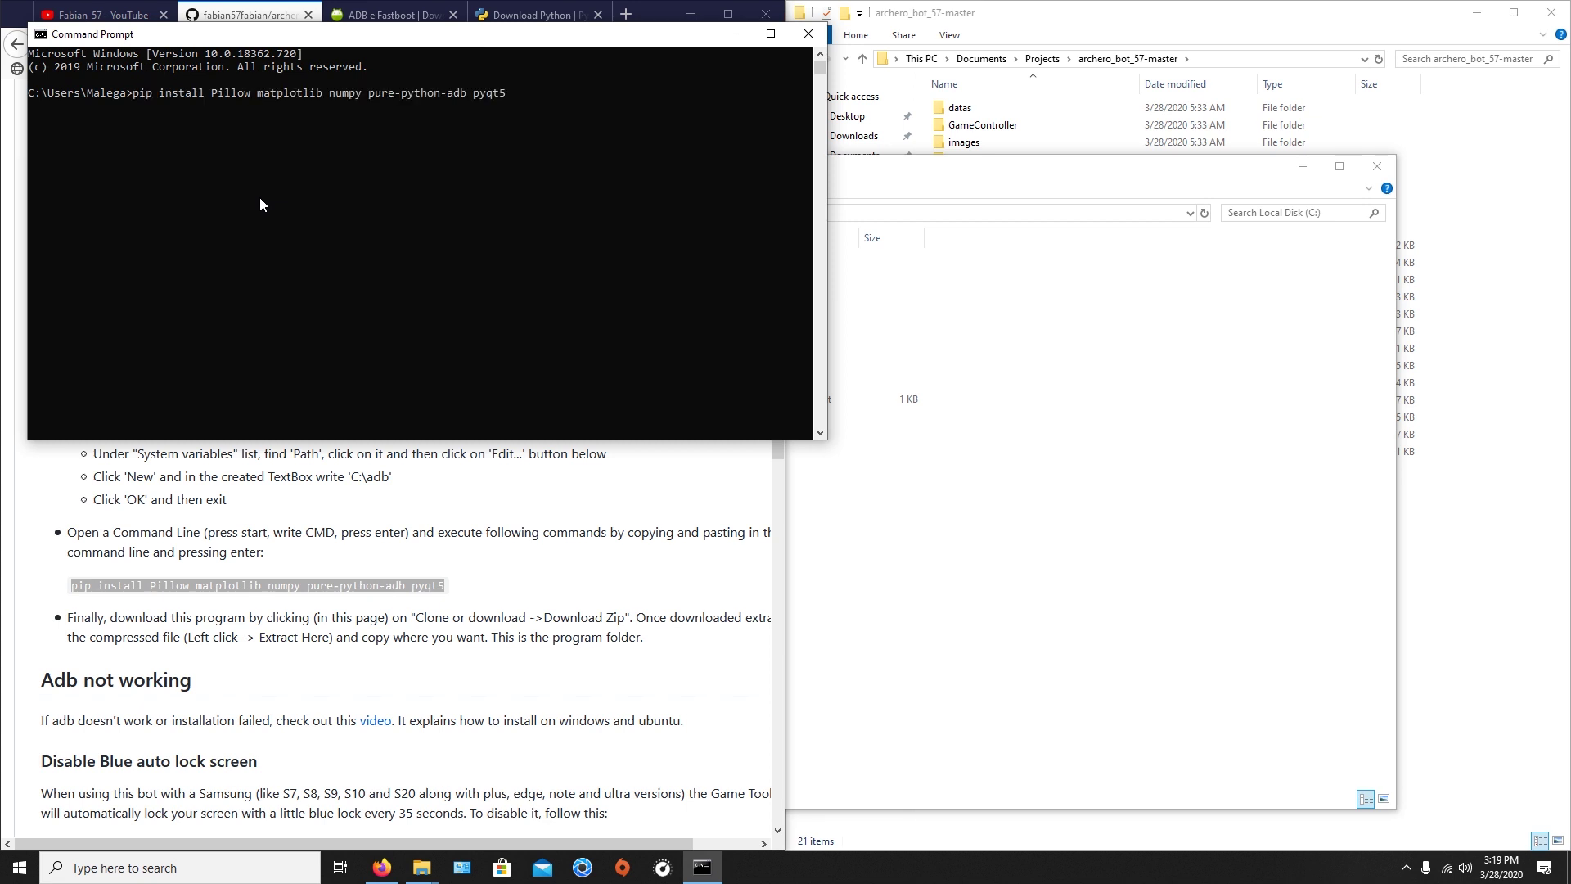
key("Return")
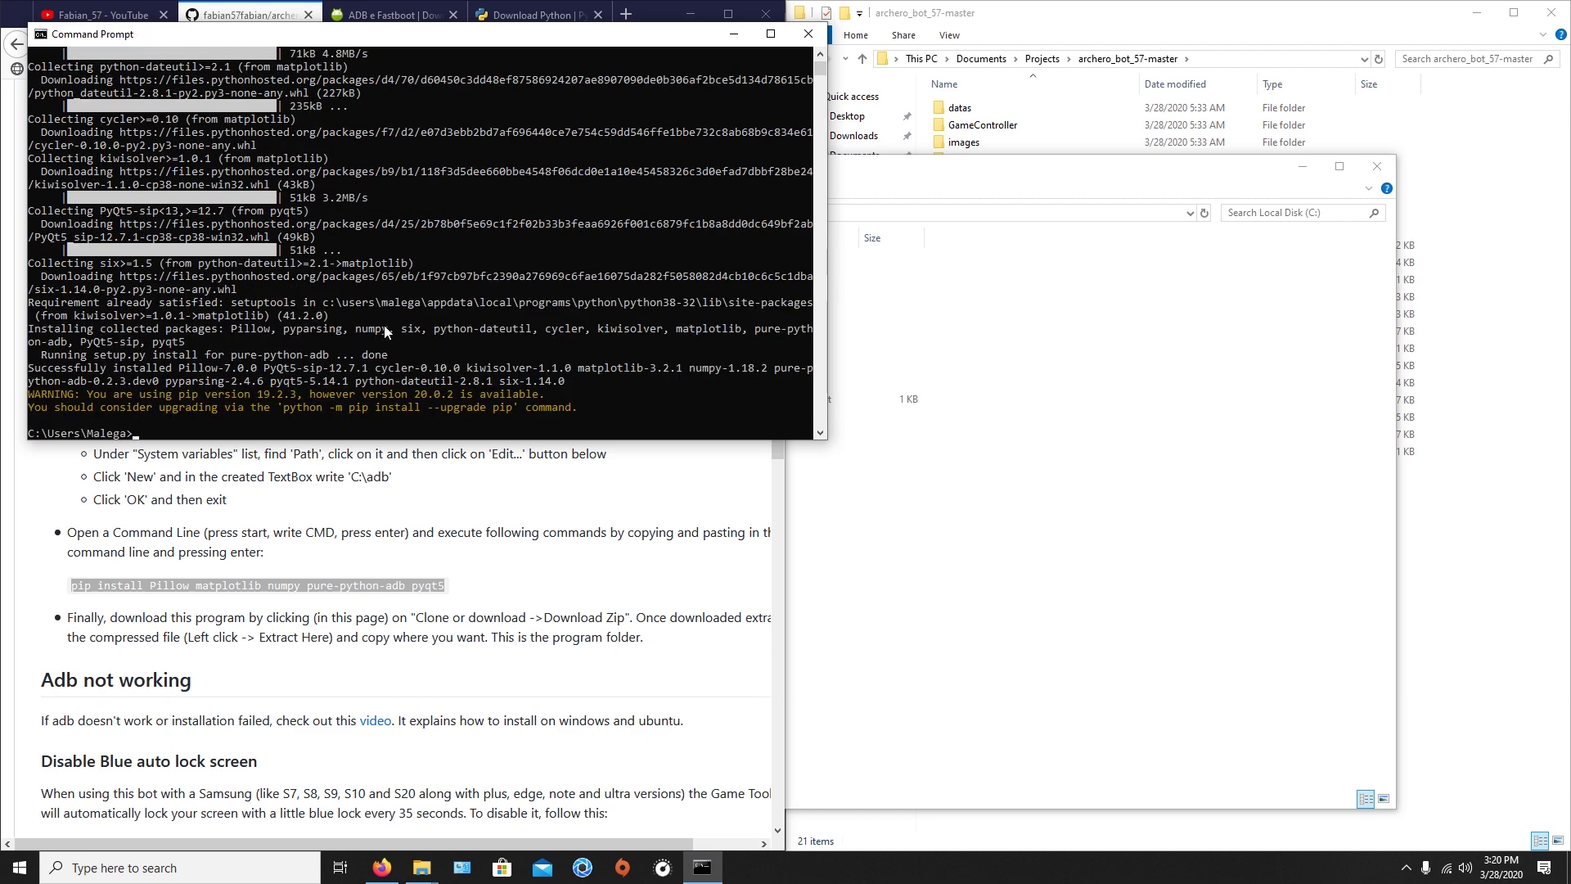
scroll(513, 337, "up", 8)
scroll(513, 327, "down", 5)
scroll(513, 330, "down", 2)
left_click(808, 34)
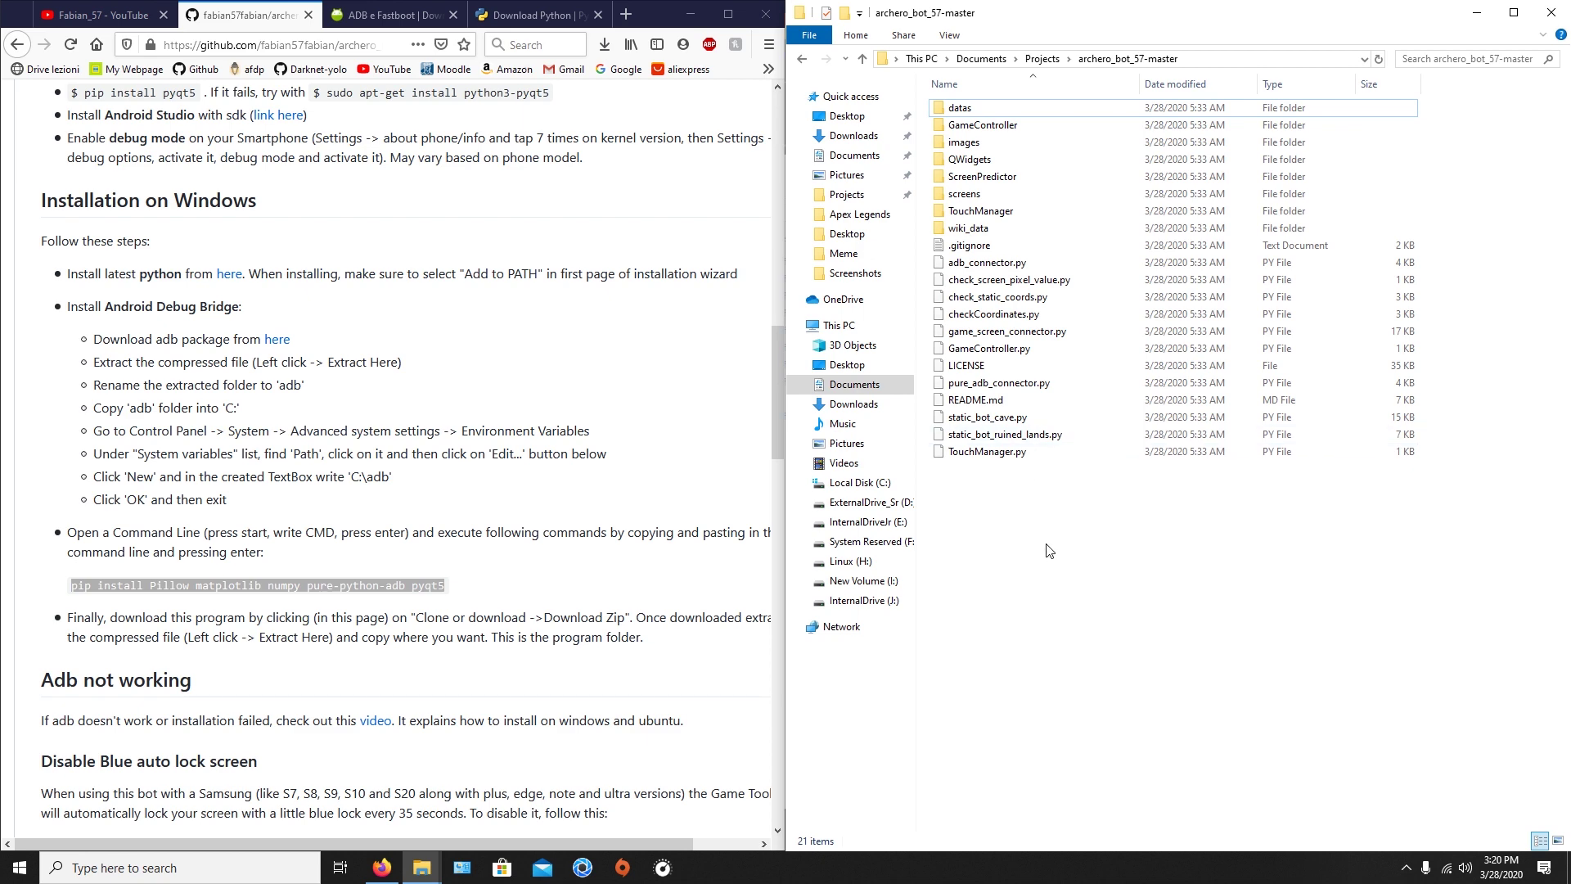
- Run static_bot_cave.py, then select the archero_bot_57-master folder path in the address bar
left_click(974, 453)
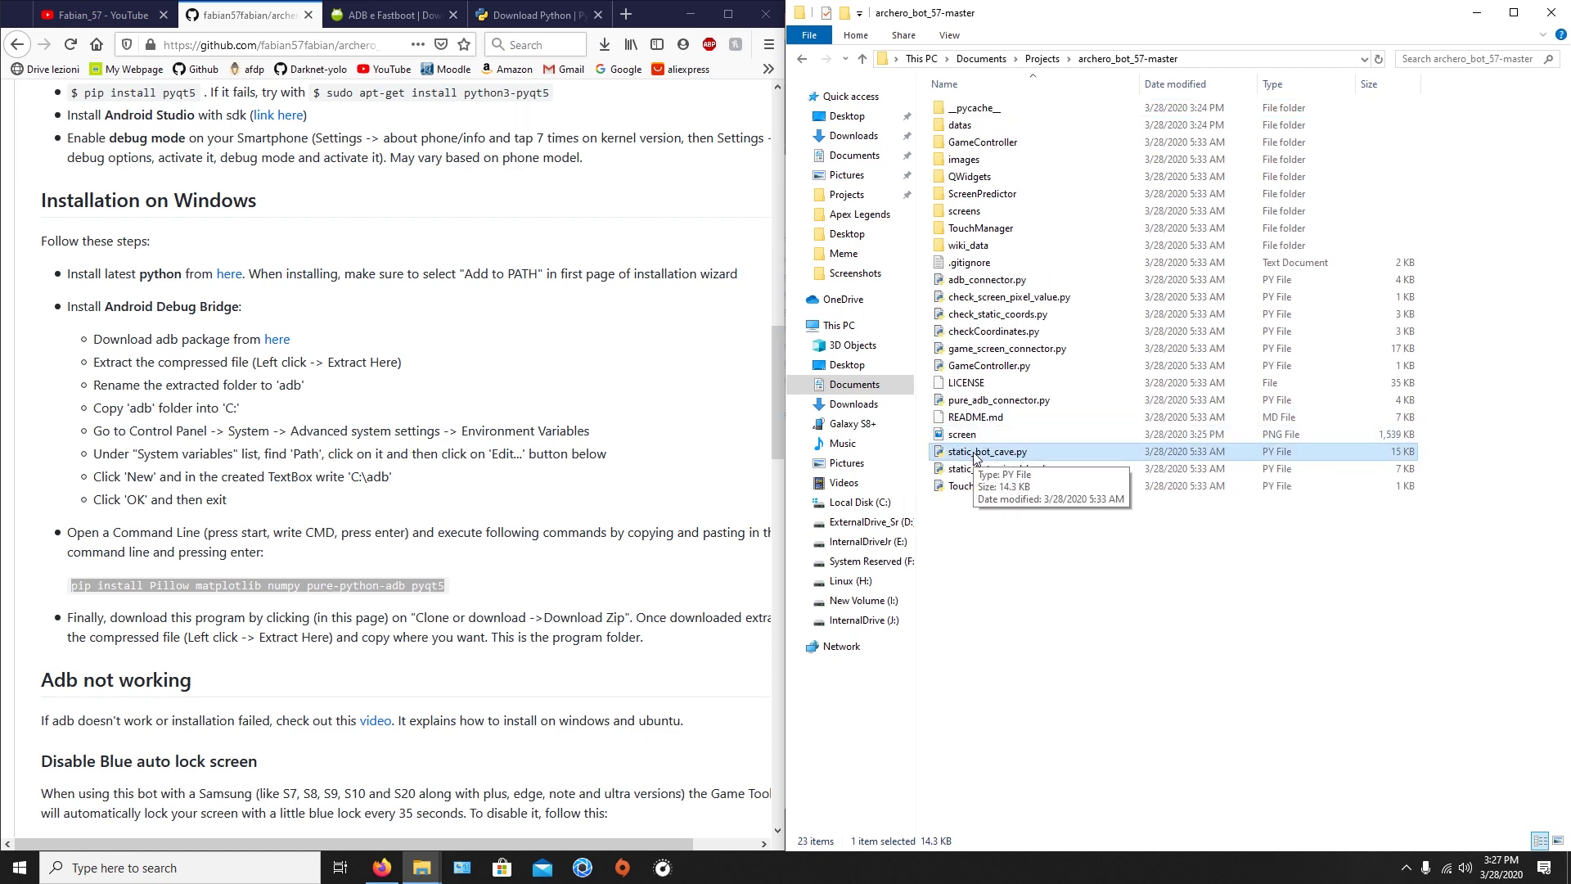
double_click(974, 453)
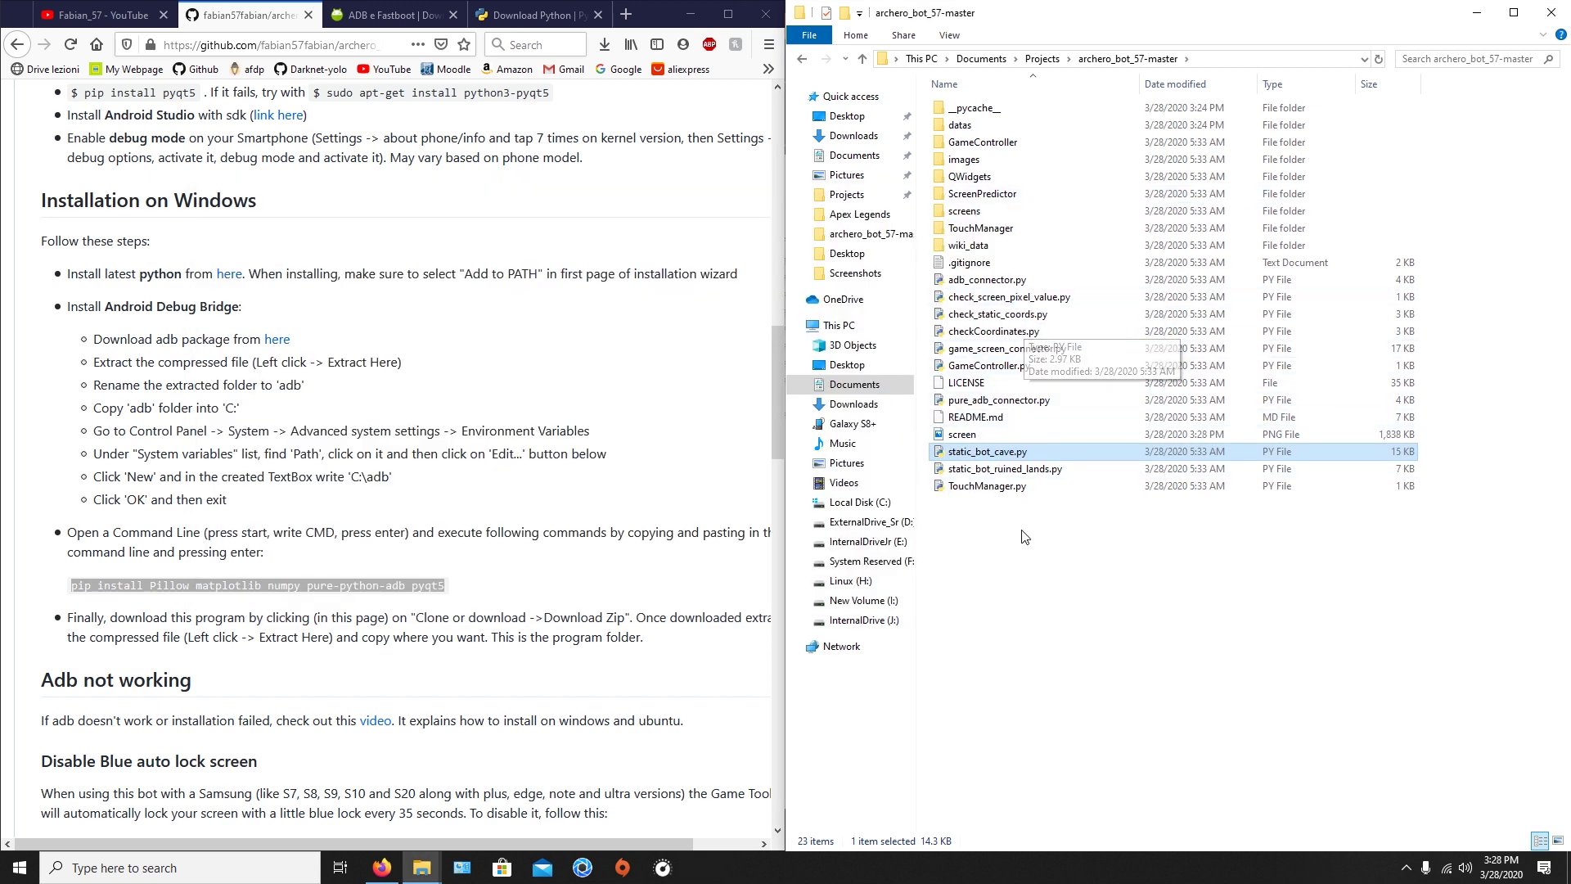
left_click(1241, 62)
key("ctrl+c")
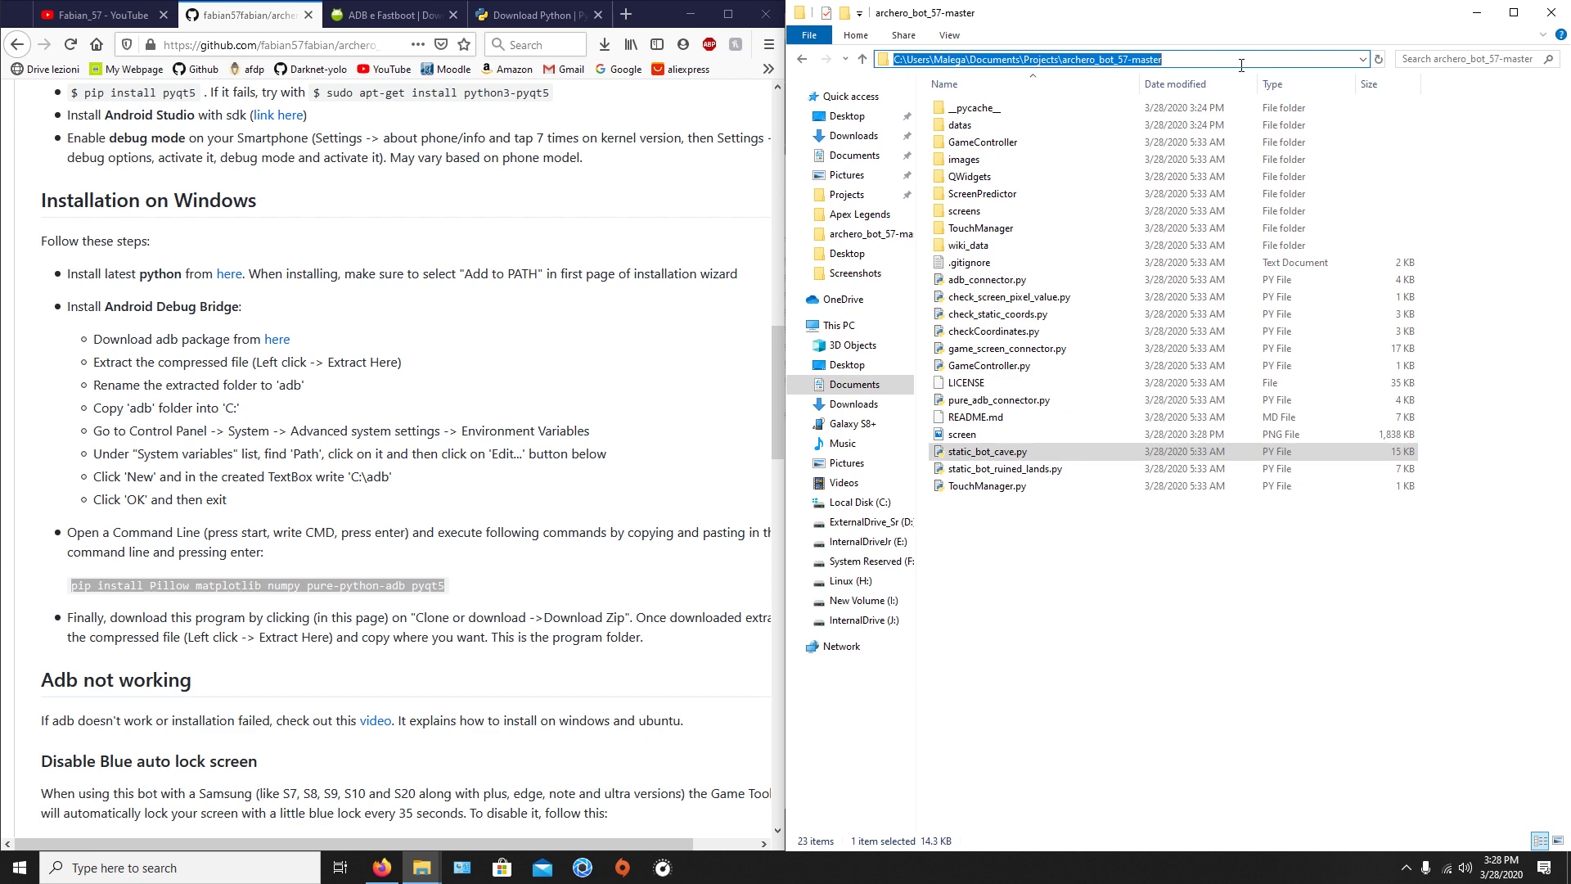
- Open a new Command Prompt and cd into the pasted archero_bot_57-master folder path
key("super")
type("cmd")
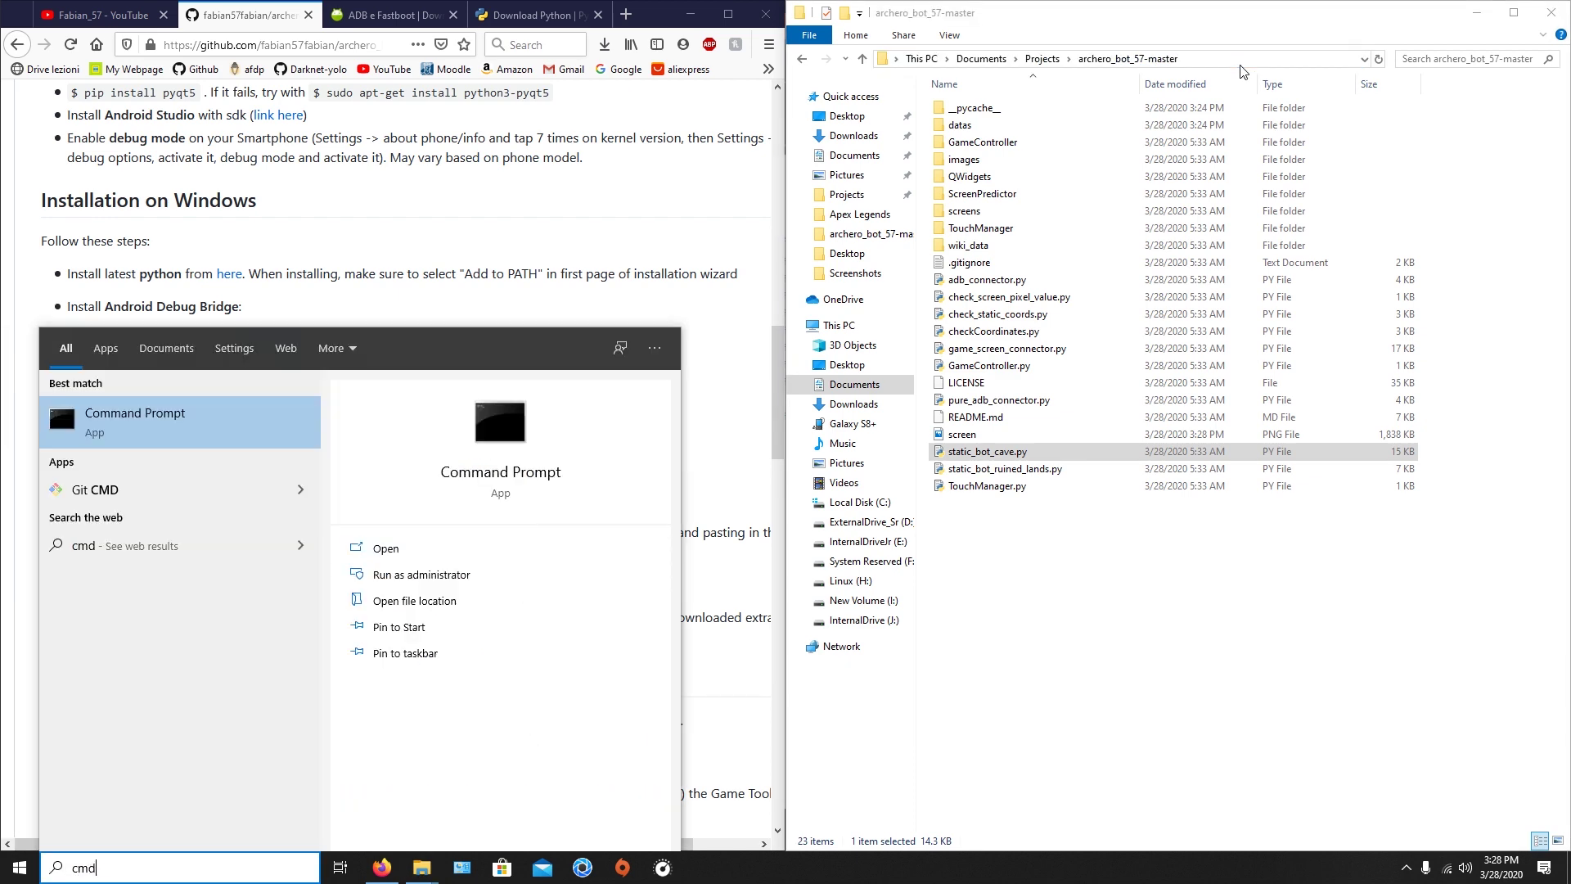
key("Return")
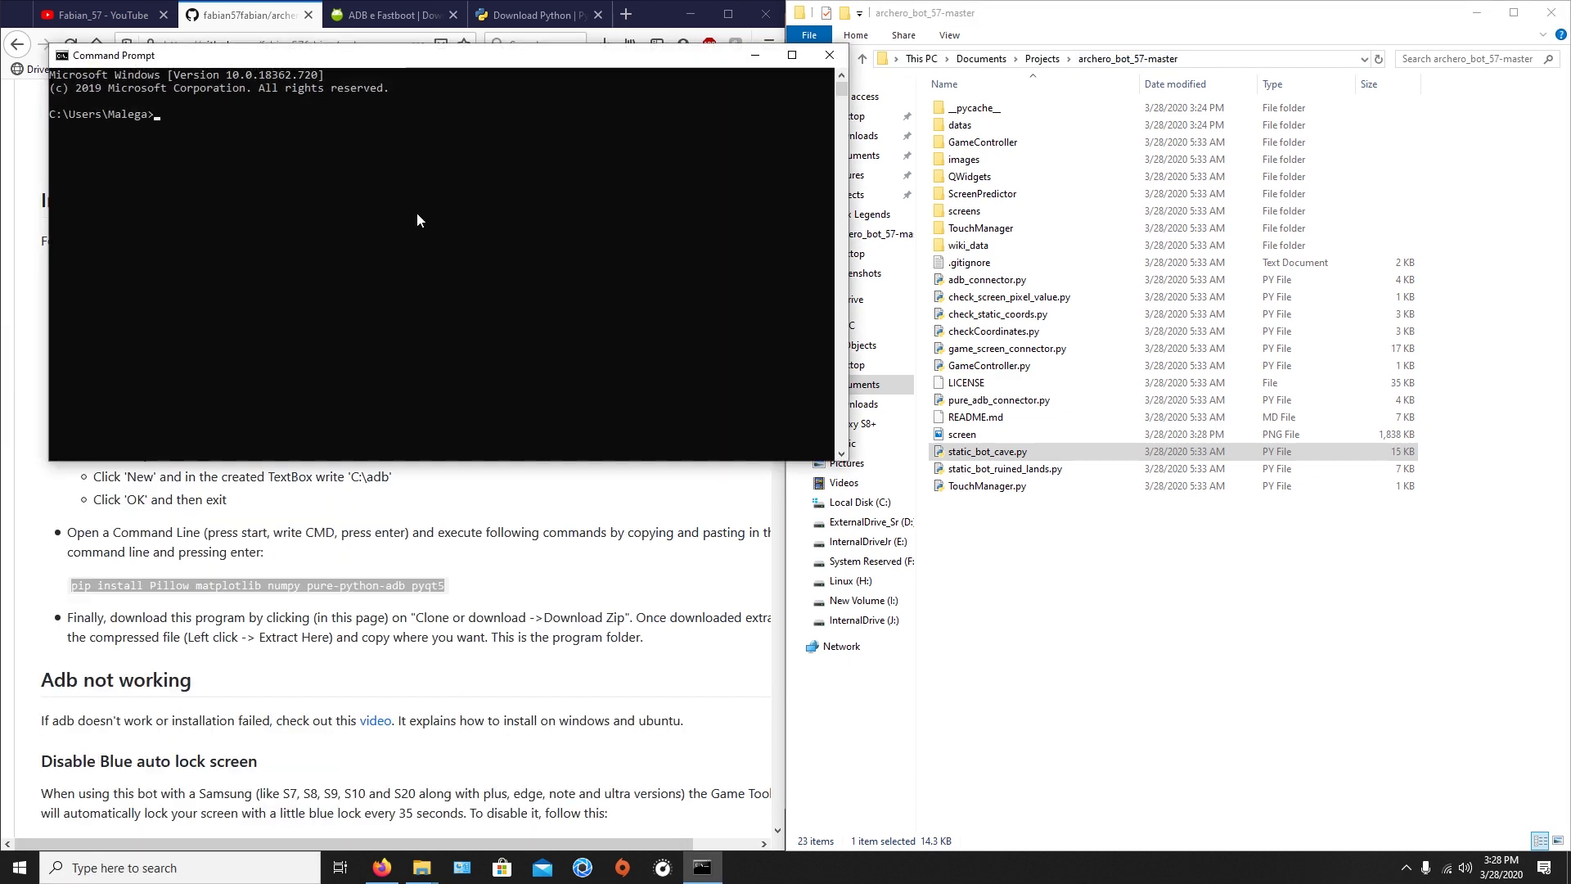
type("cd")
key("ctrl+v")
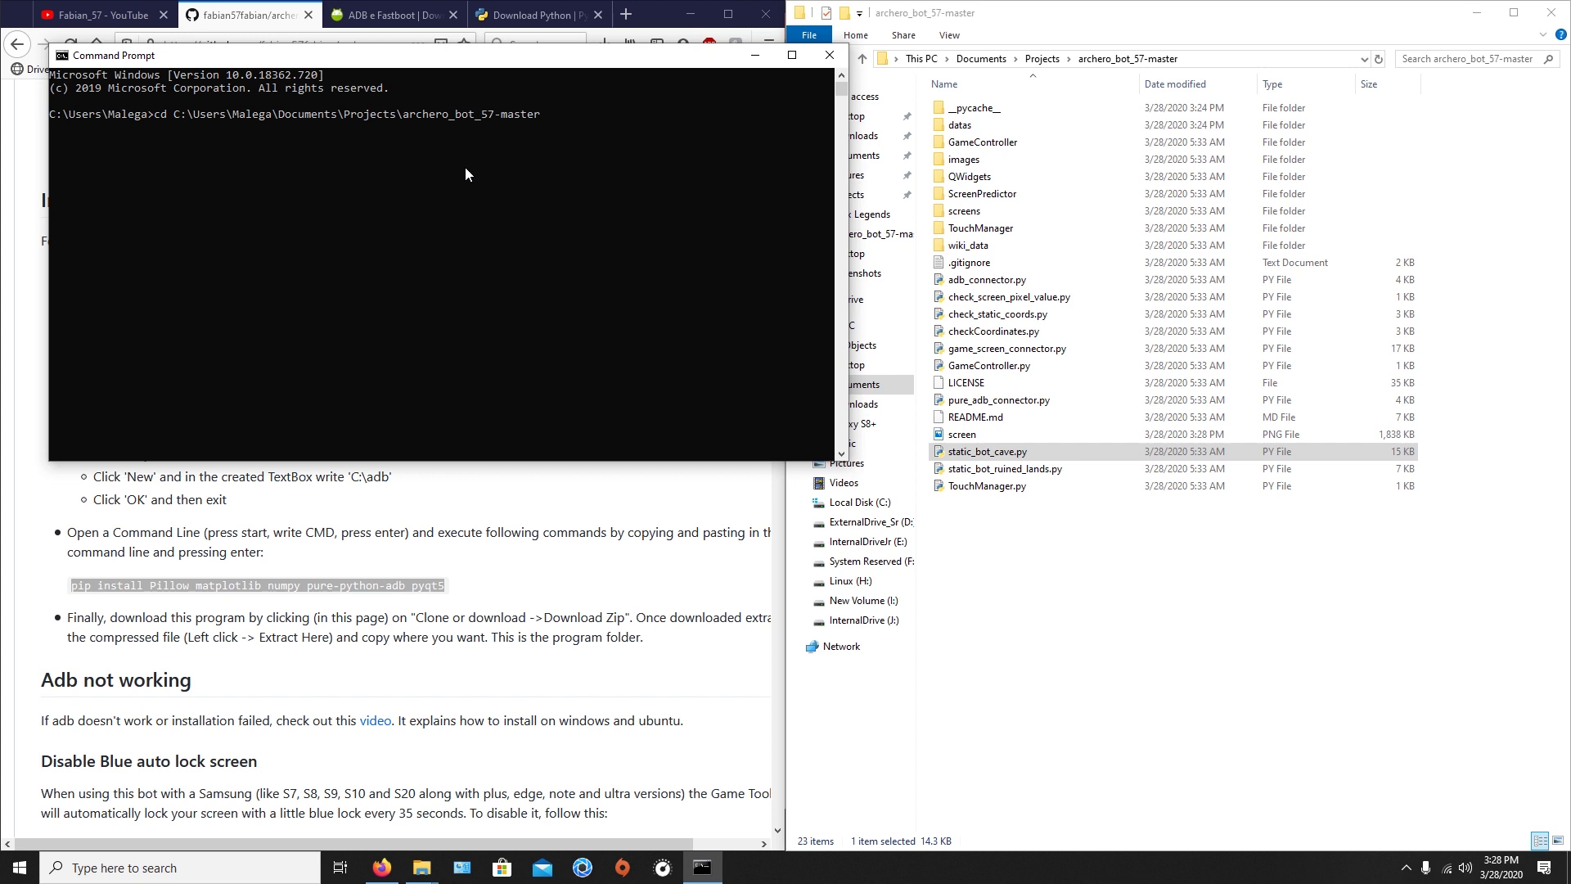
key("Return")
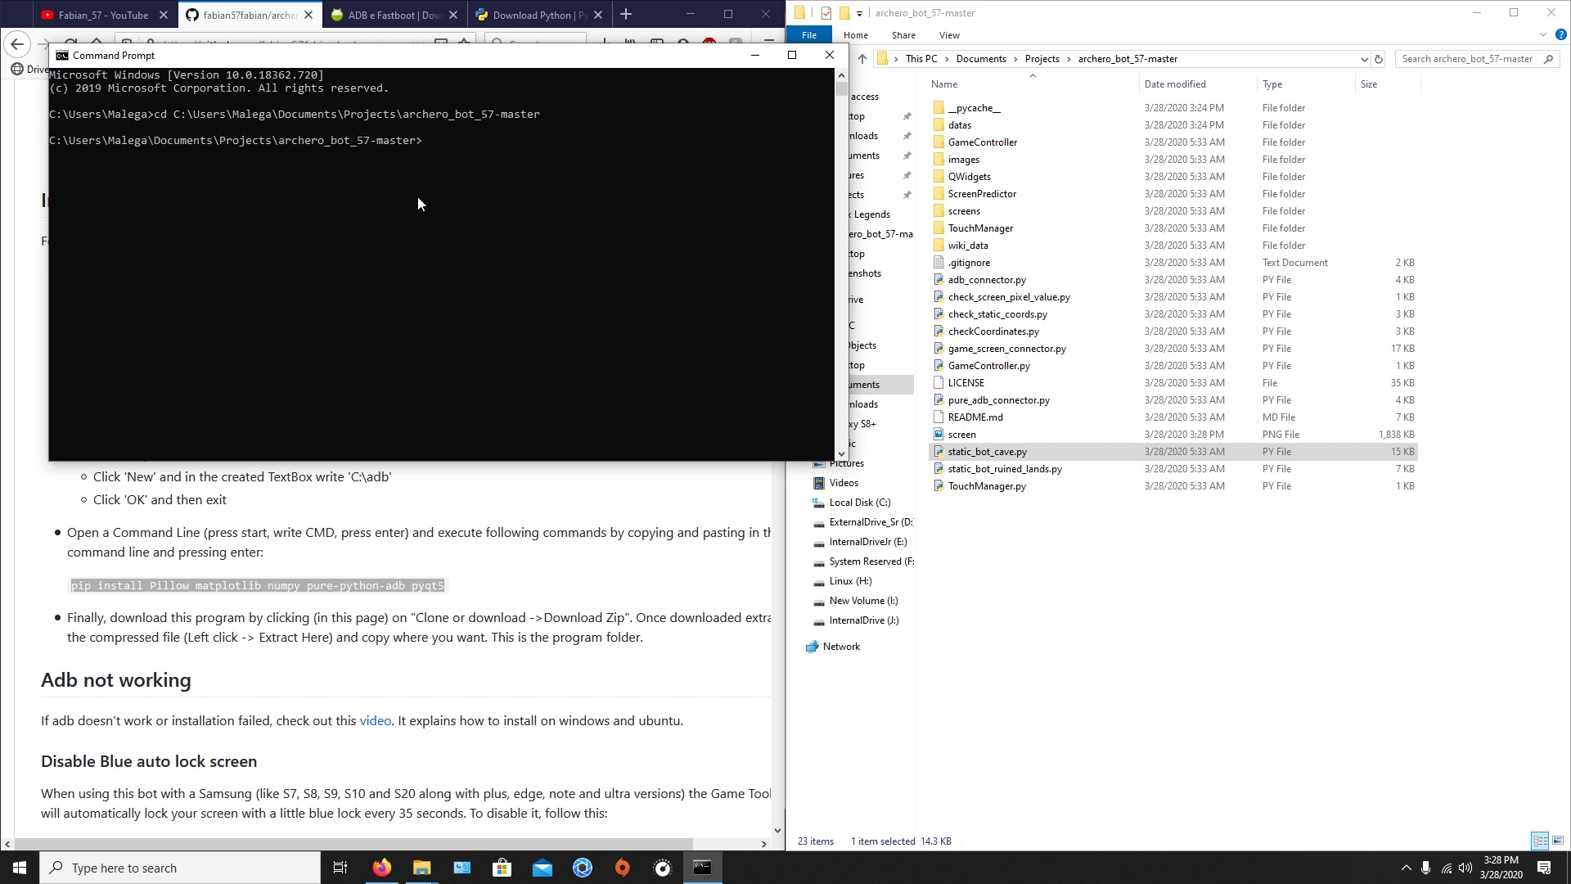
- Run 'python check_static_coords.py' in the project folder
left_click_drag(410, 137, 279, 139)
left_click(668, 245)
type("python")
left_click(994, 316)
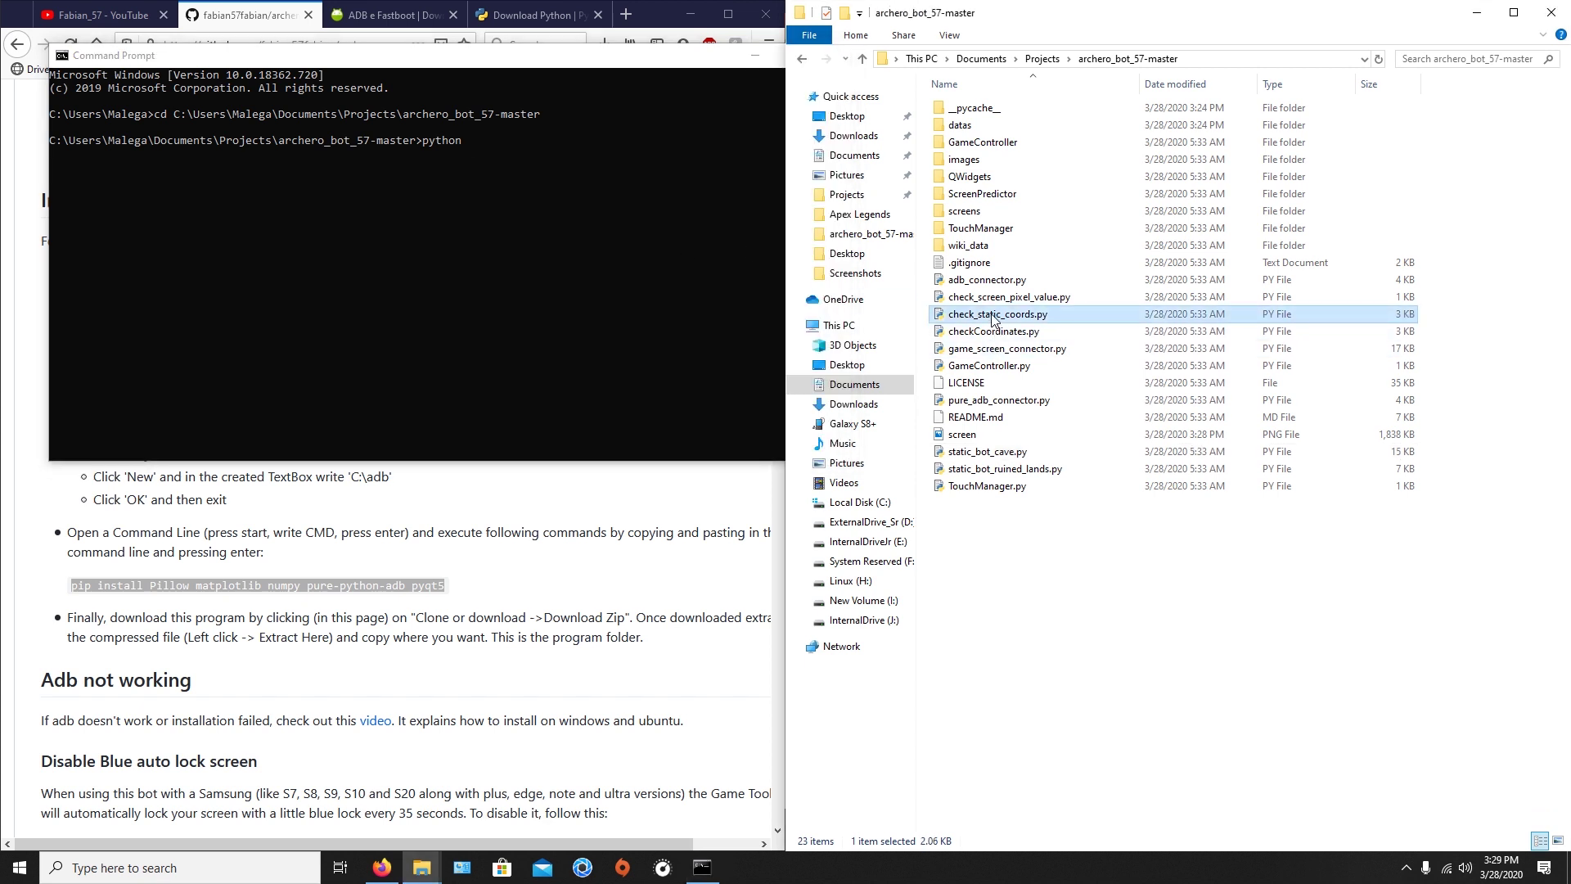
left_click(941, 561)
left_click(696, 292)
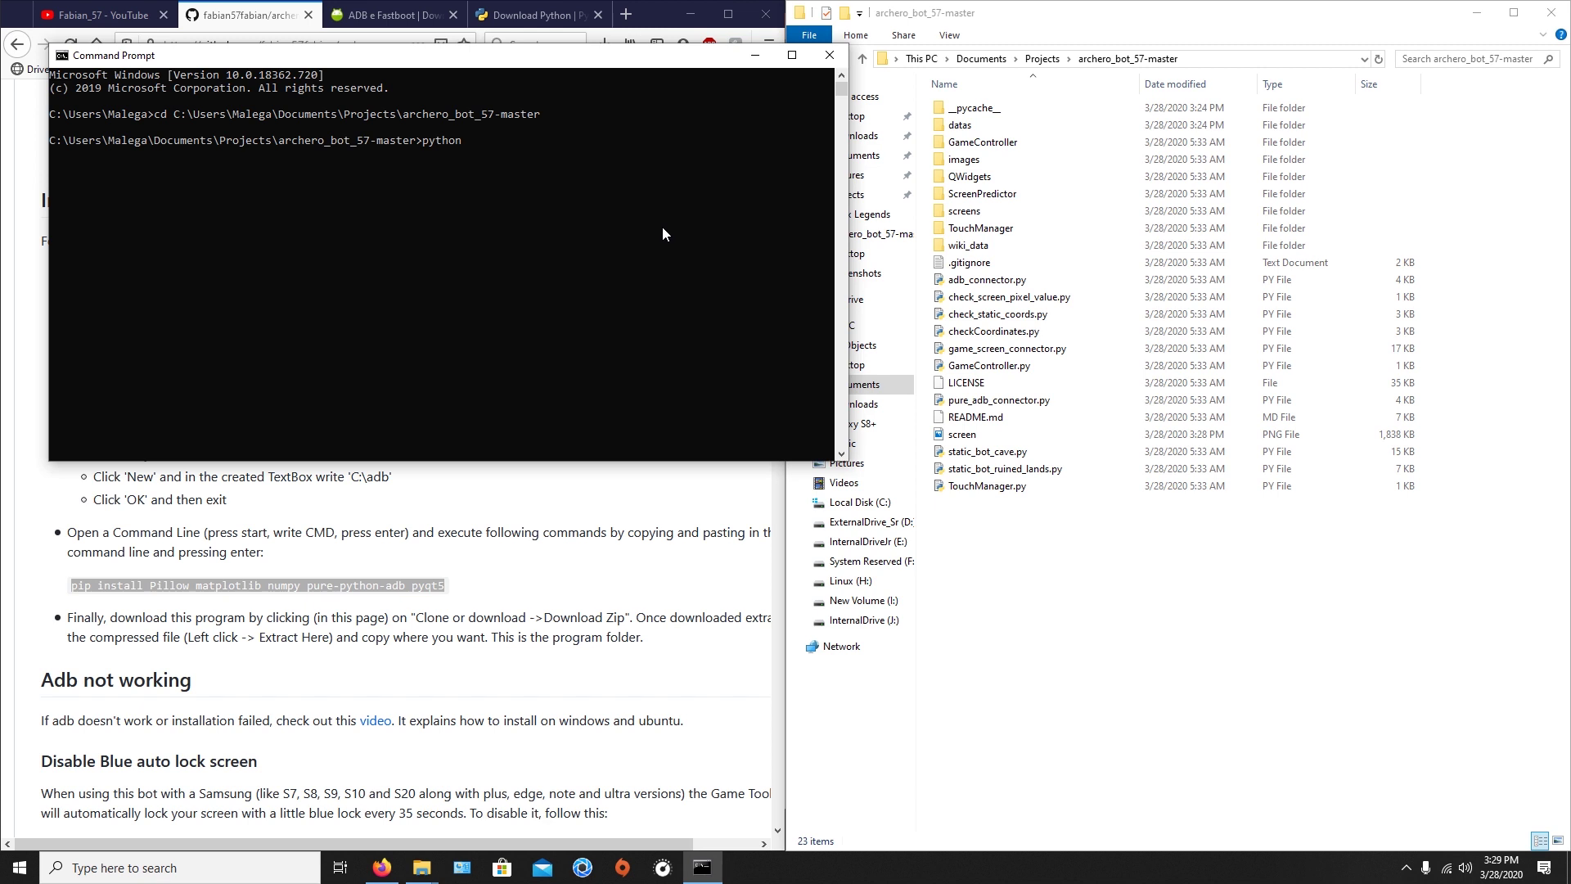
type("python check_static_coords.py")
key("Return")
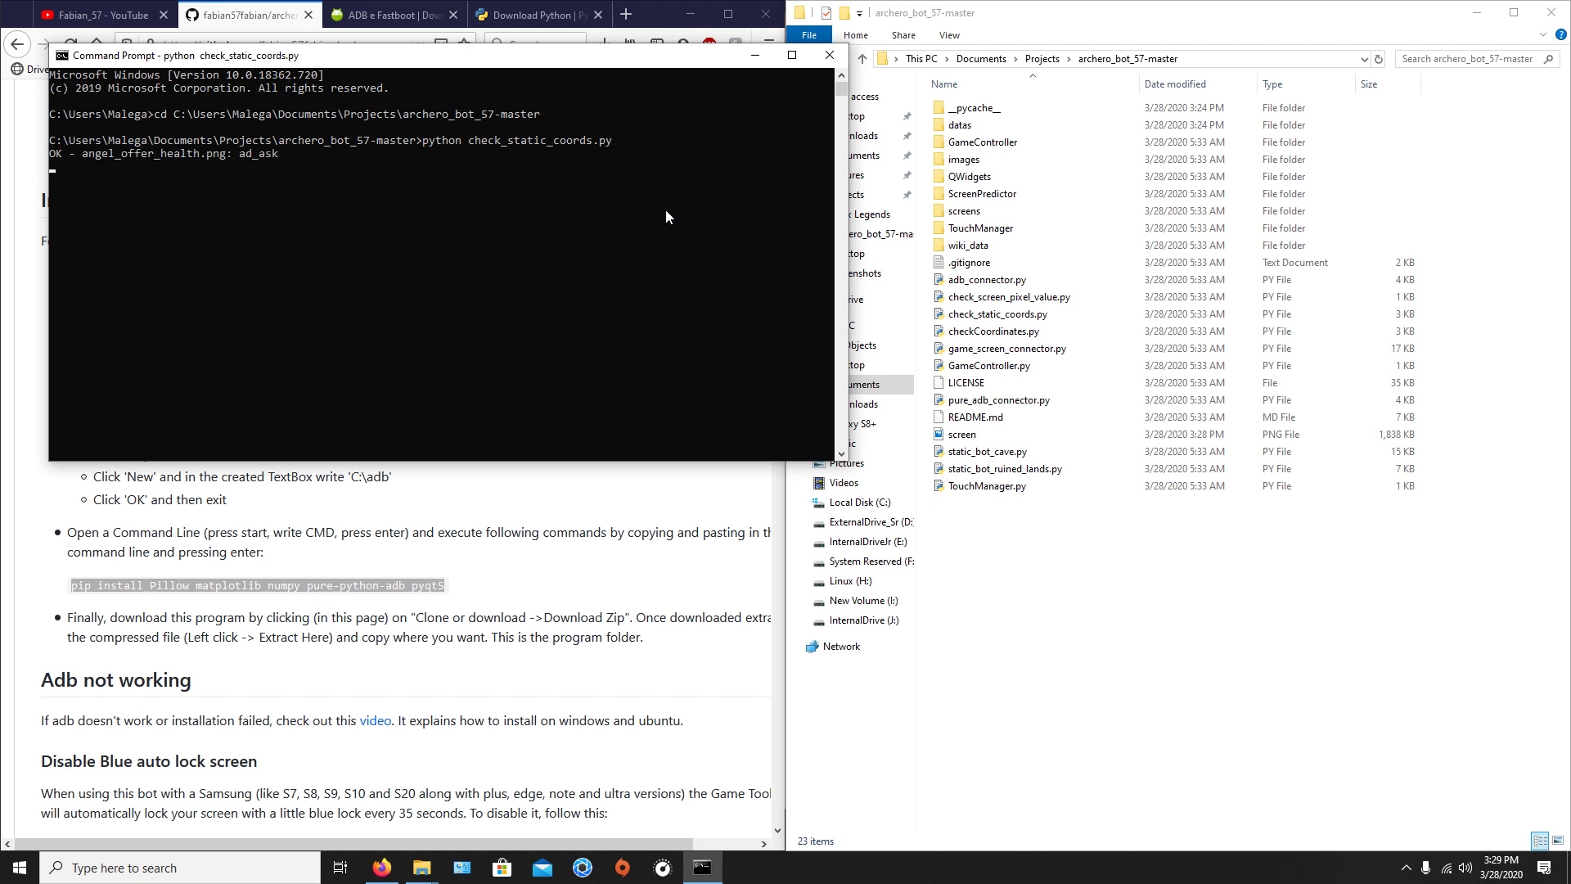